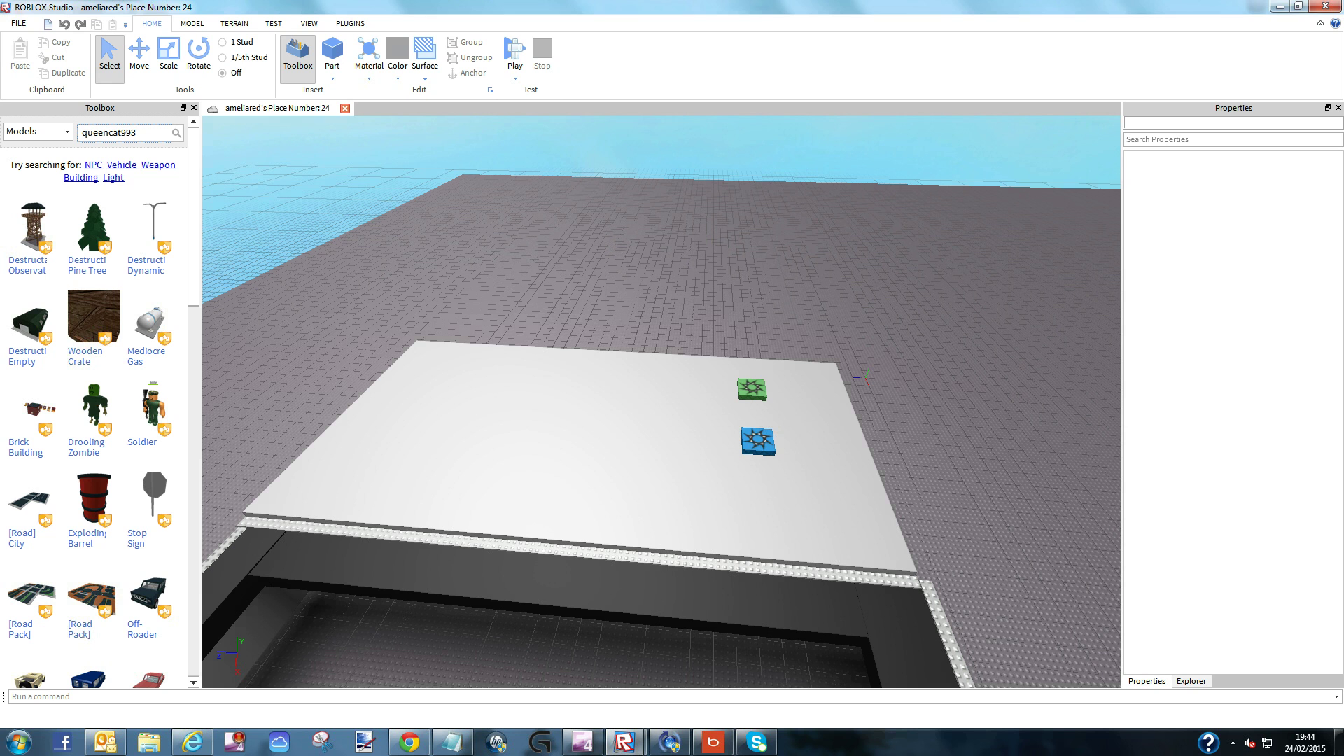
Step: Search the model library for queencat993 and place the brown-haired and the blonde character models on the white platform
key(Return)
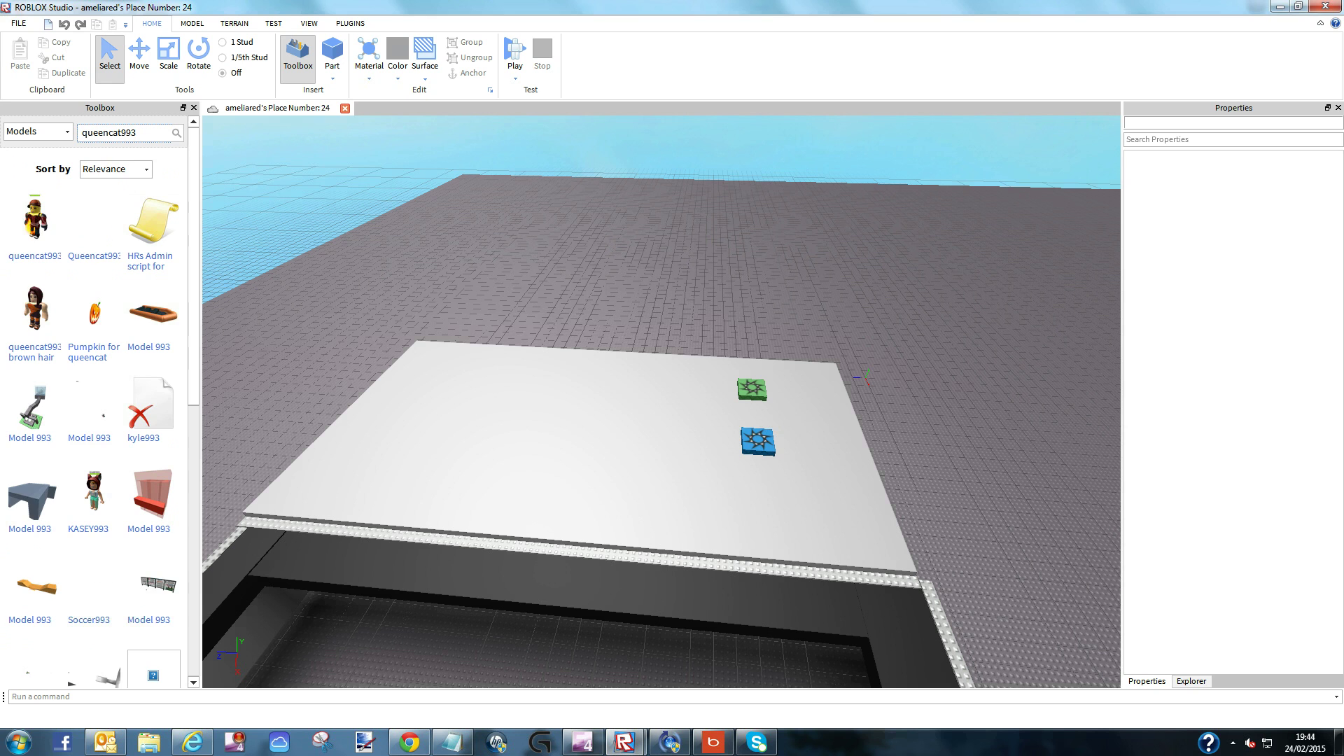
drag(35, 311, 471, 366)
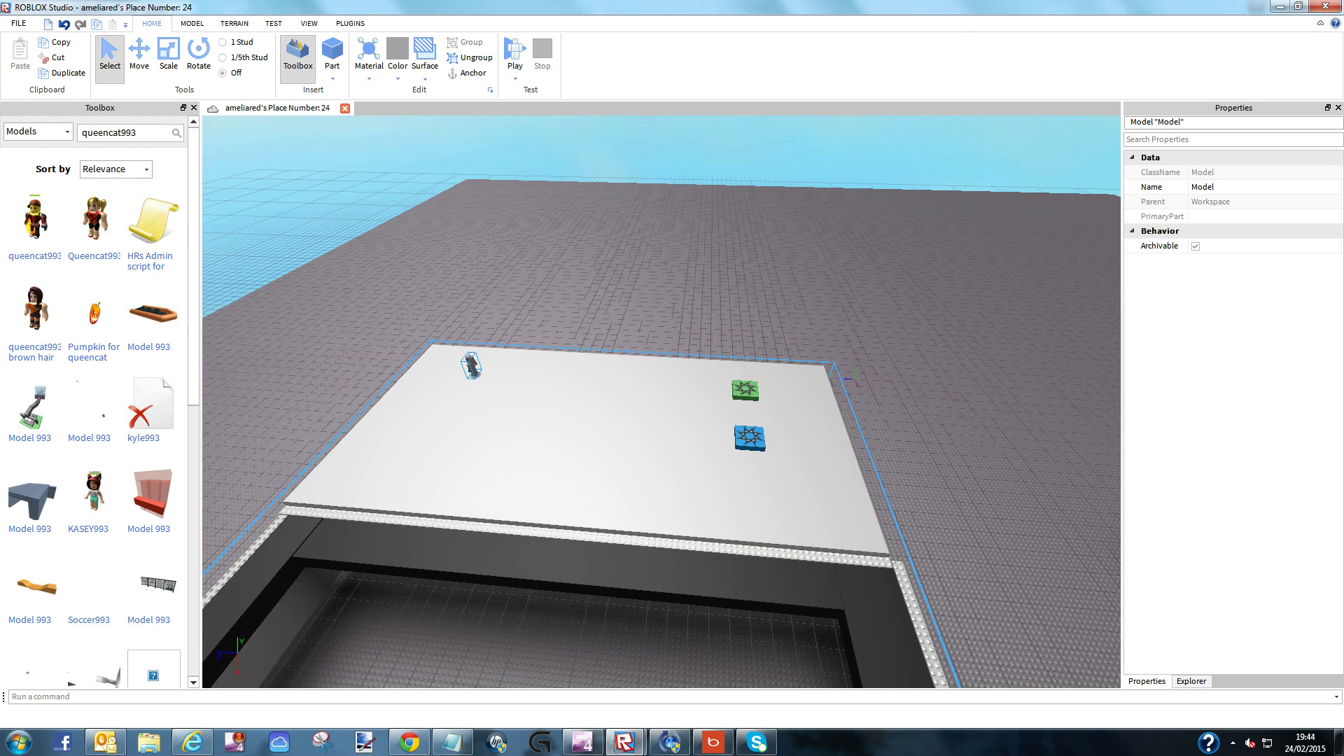
click(95, 220)
right_drag(602, 448, 710, 421)
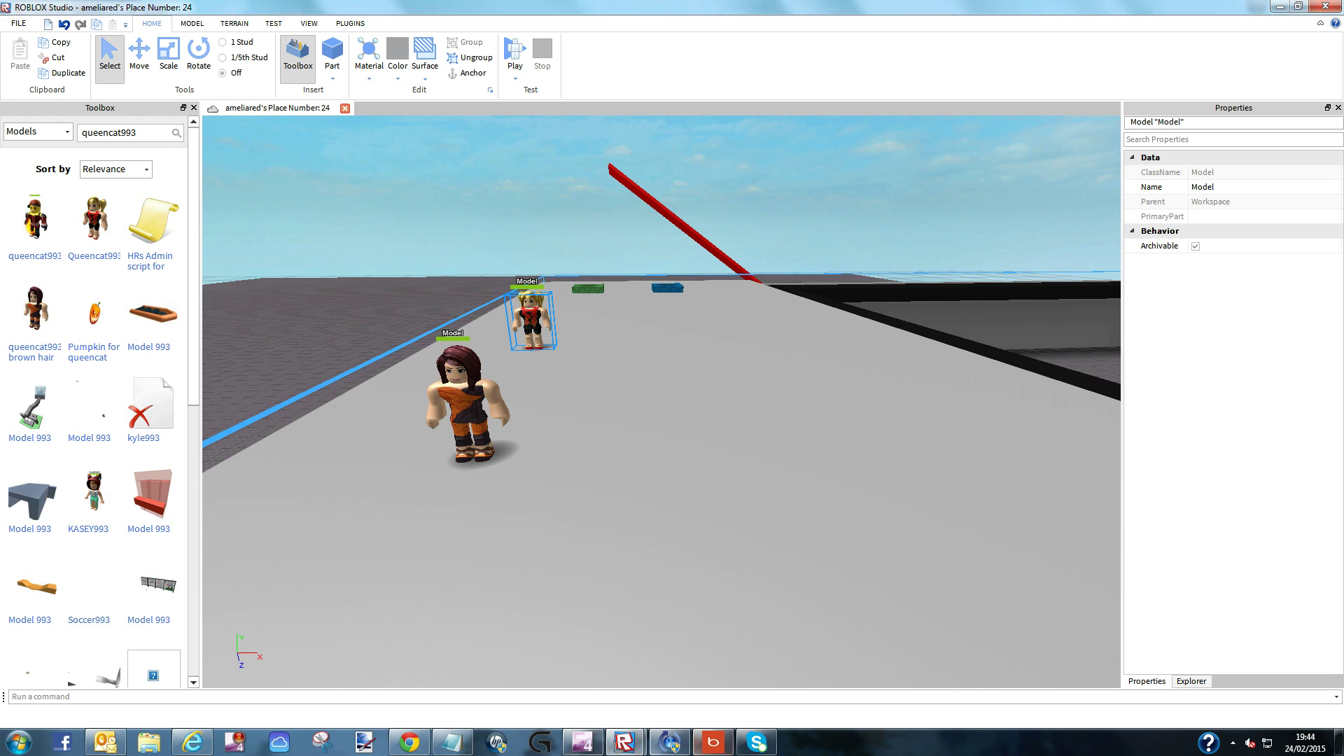
Step: Switch to Notepad and add a # line and "I have added 2 models to show you how to do this."
click(452, 742)
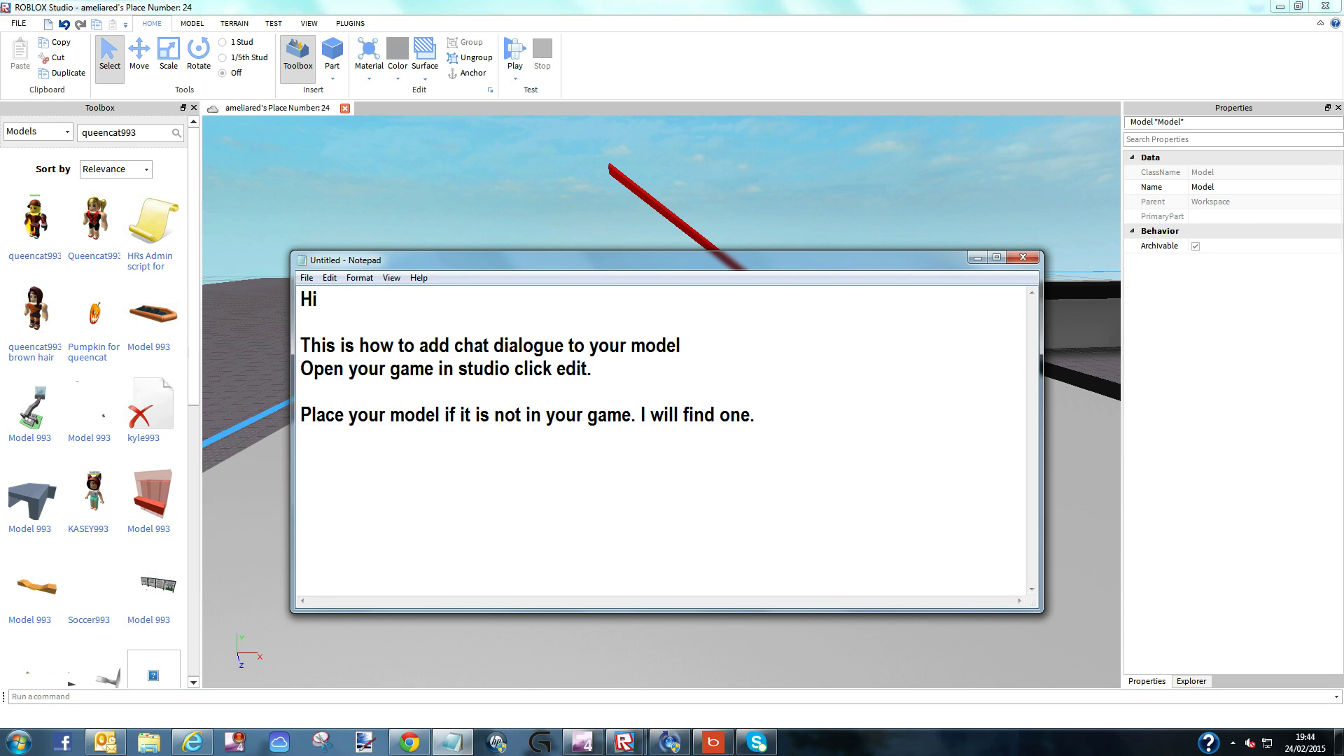
key(Return)
text(#)
key(Return)
text(I have to)
key(BackSpace)
key(BackSpace)
text(added 2 mode)
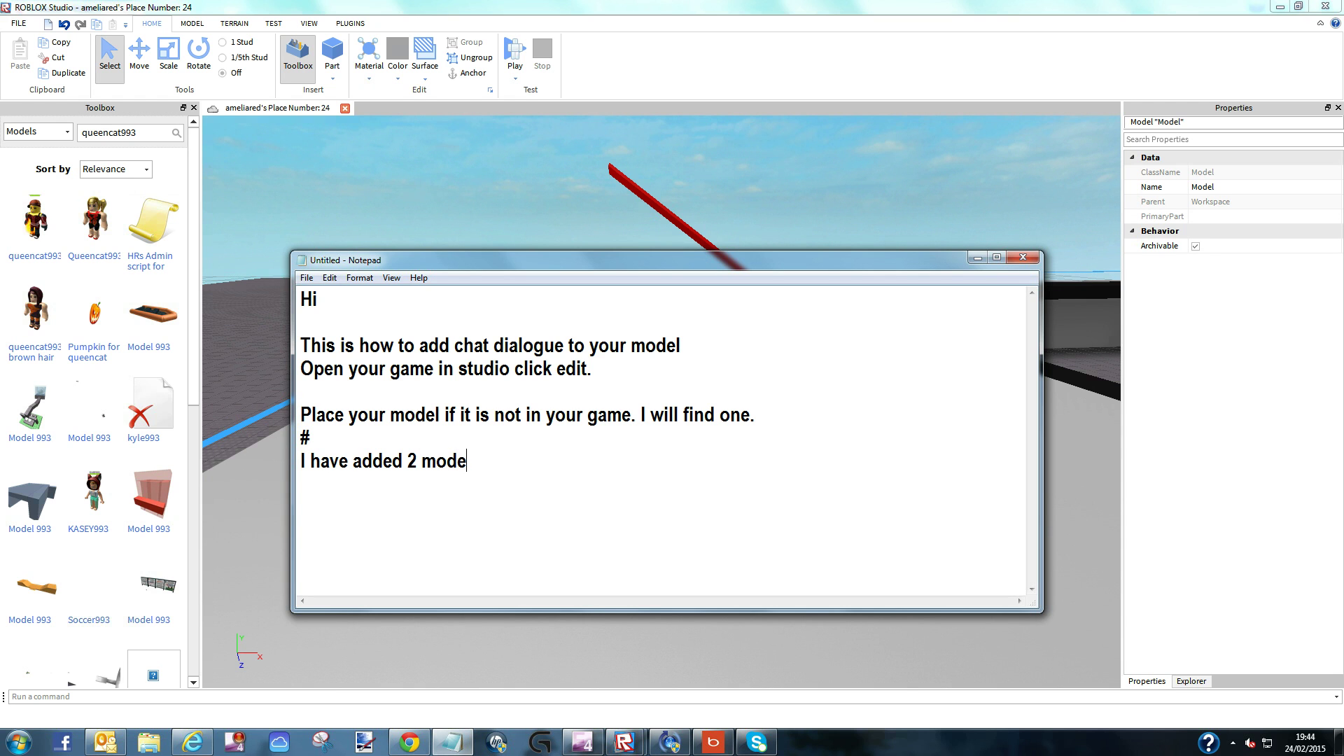
text(ls to show you h)
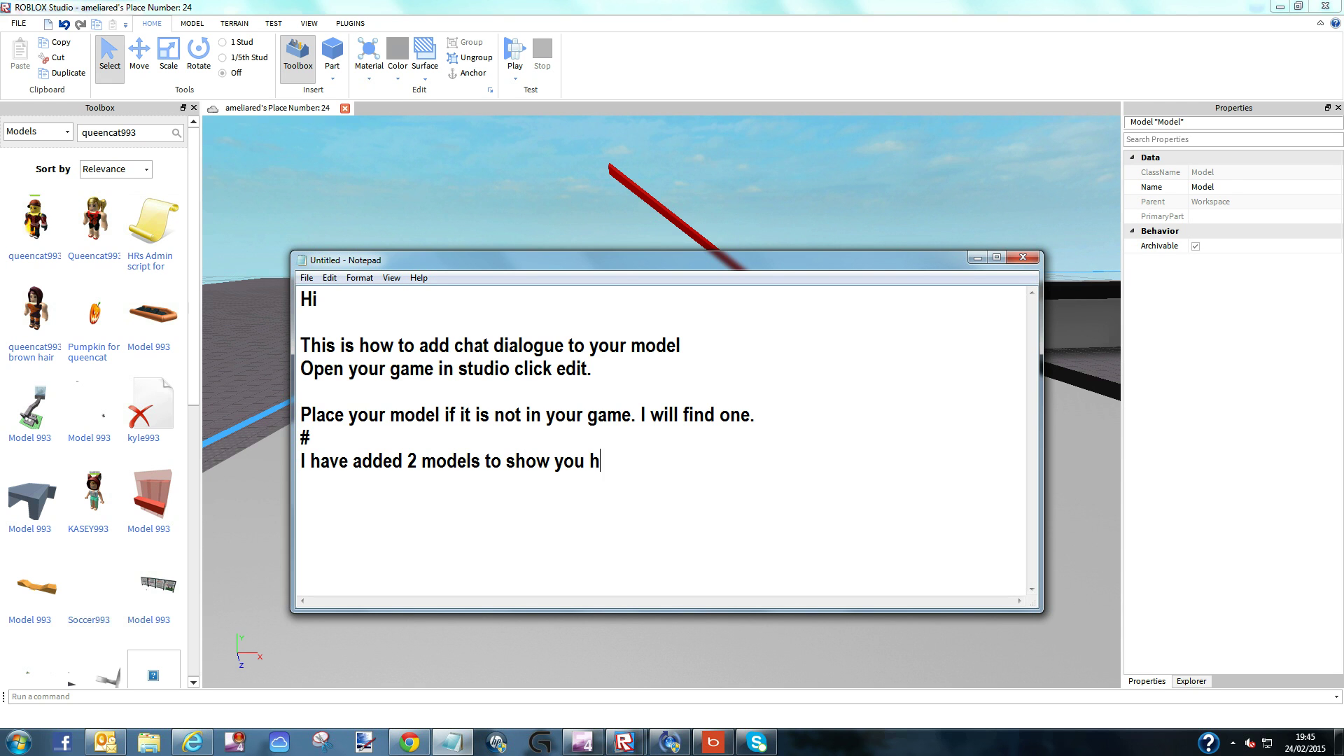
text(ow to do this.  )
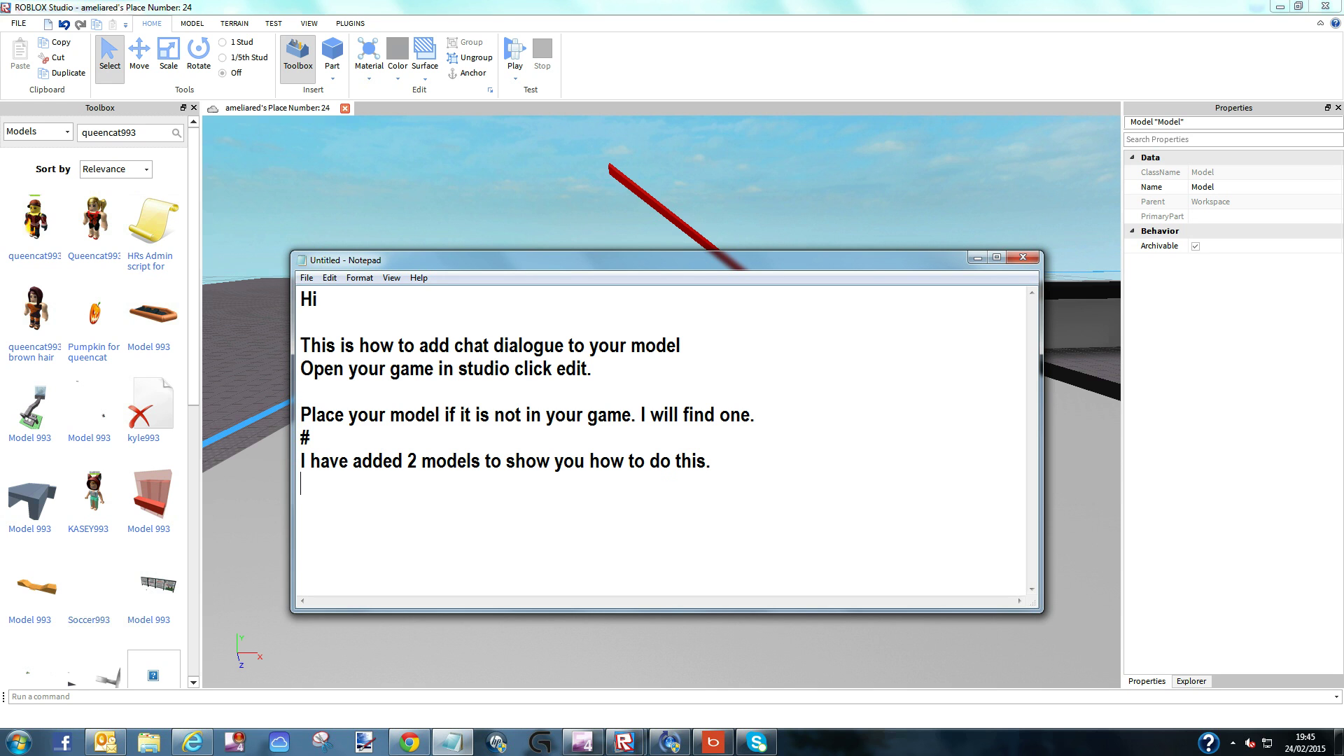
text(For the first one)
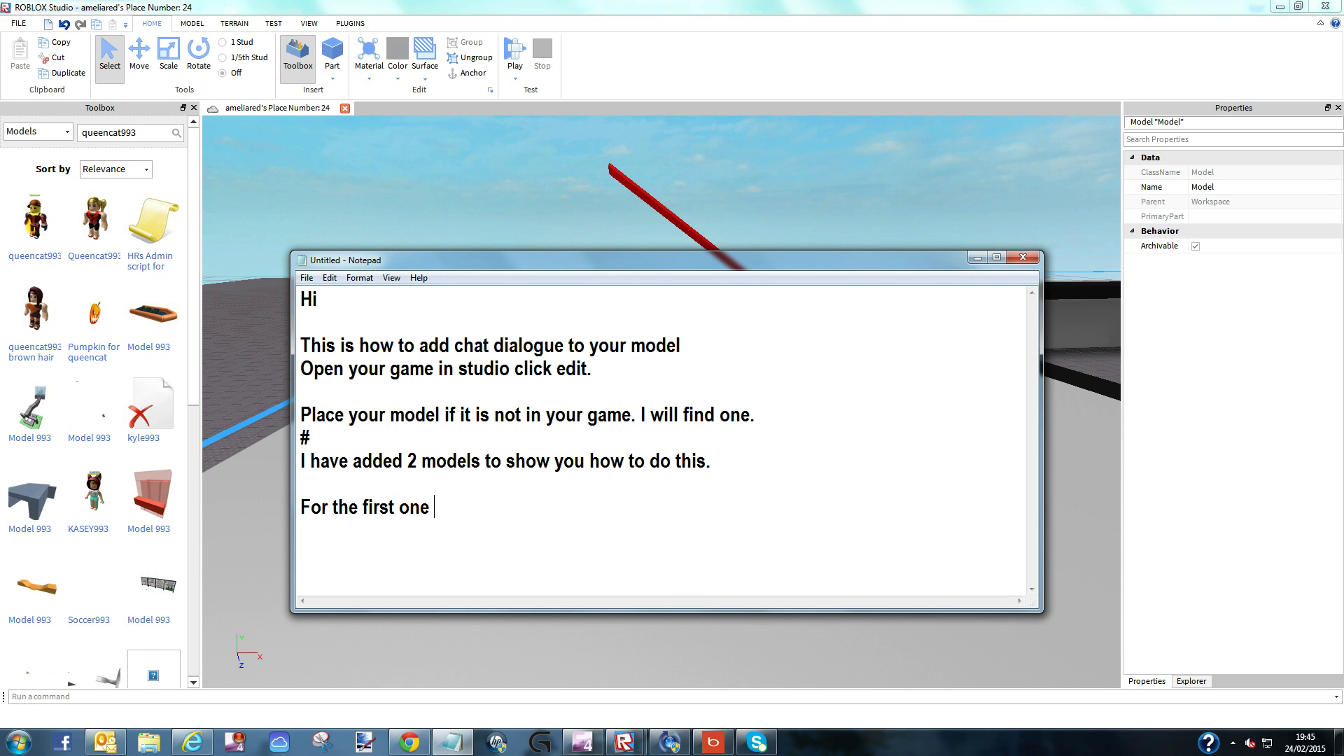
text( make sure you hap)
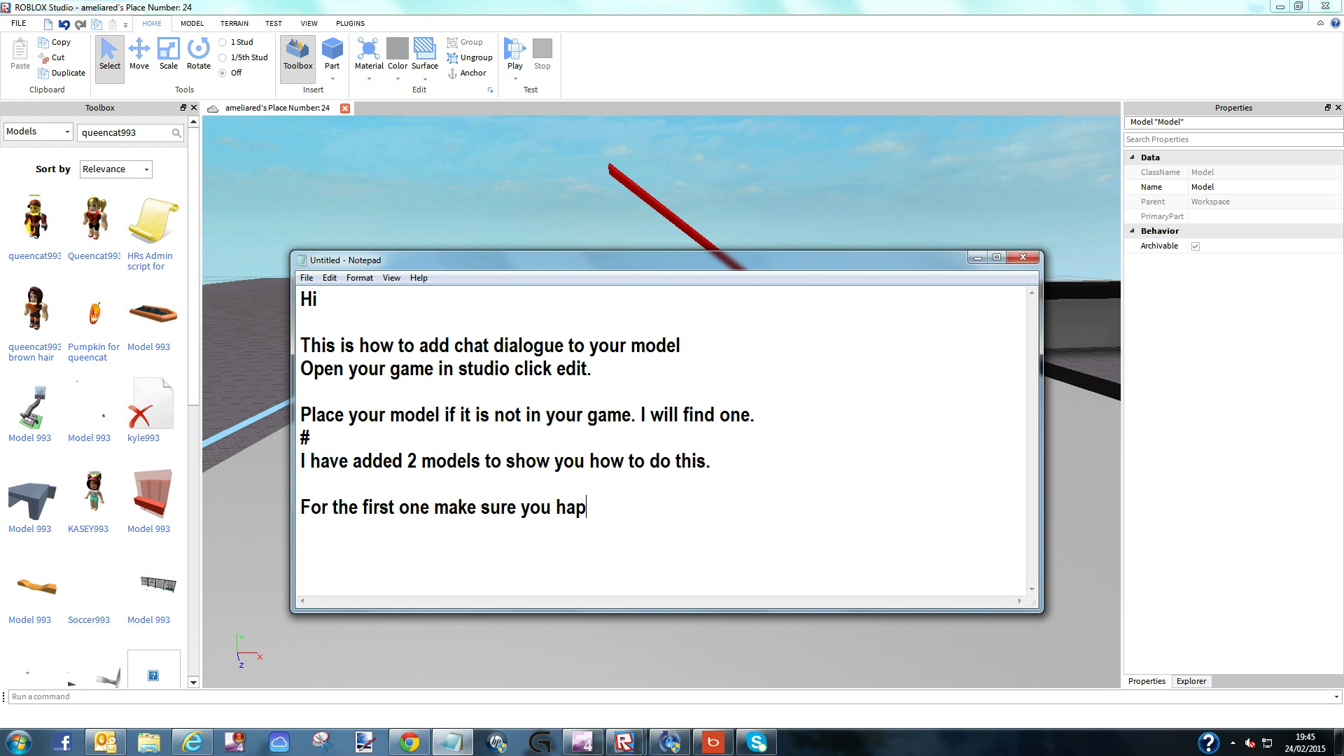
Step: Add the line "For the first one make sure you have opened properties and explorer" to the note
key(BackSpace)
text(ve opene)
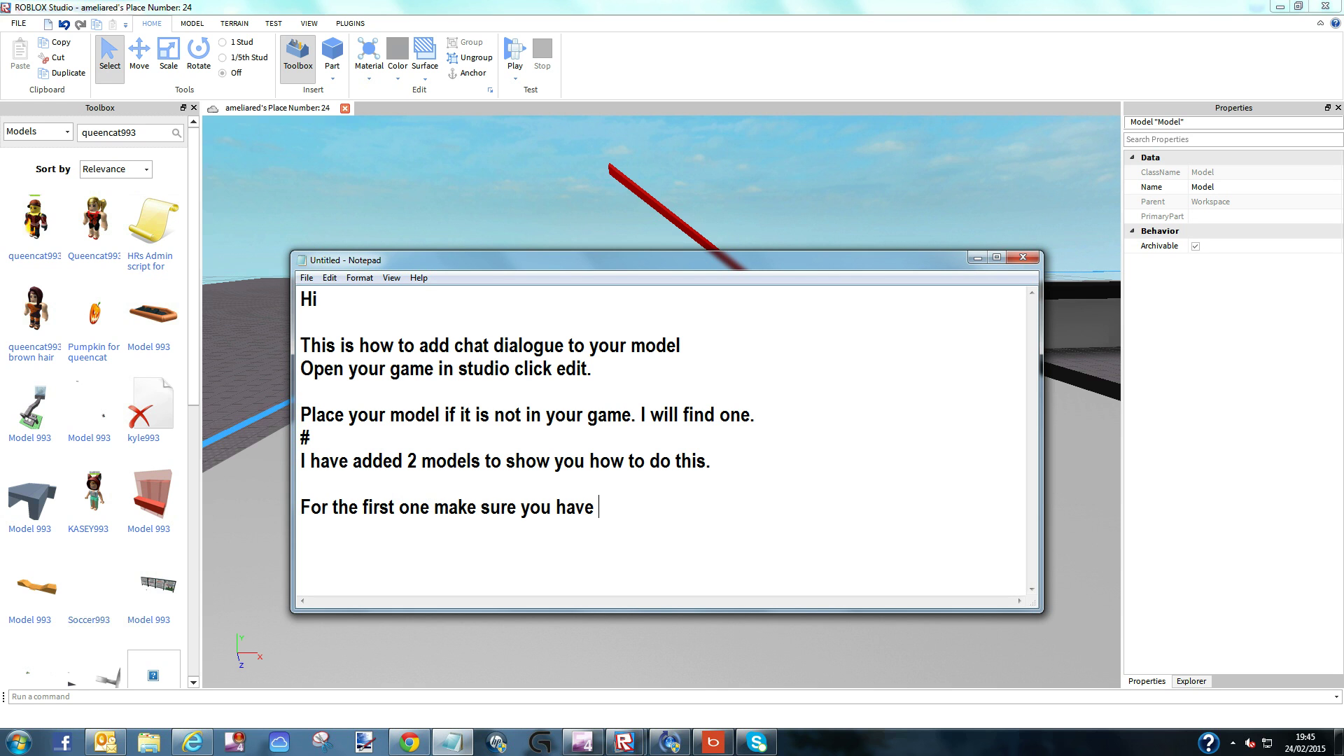
text(d properti)
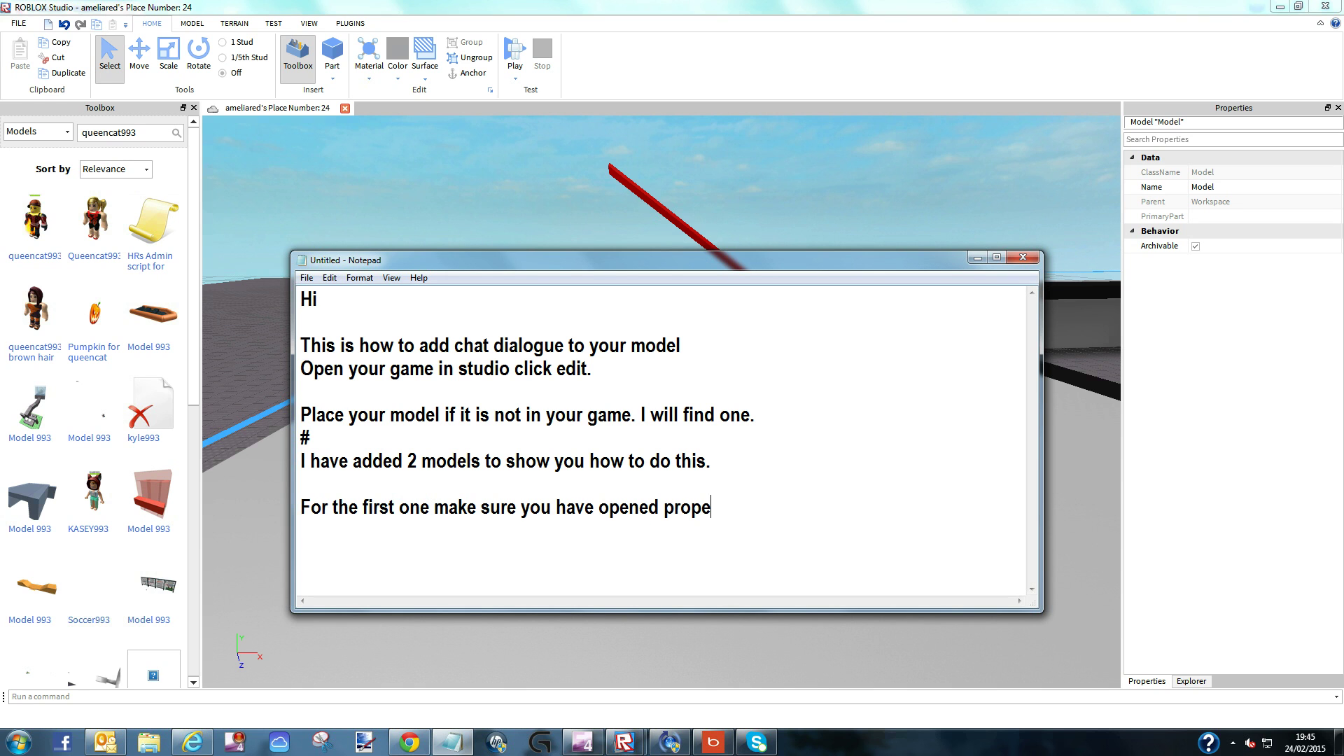
text(es and explorer)
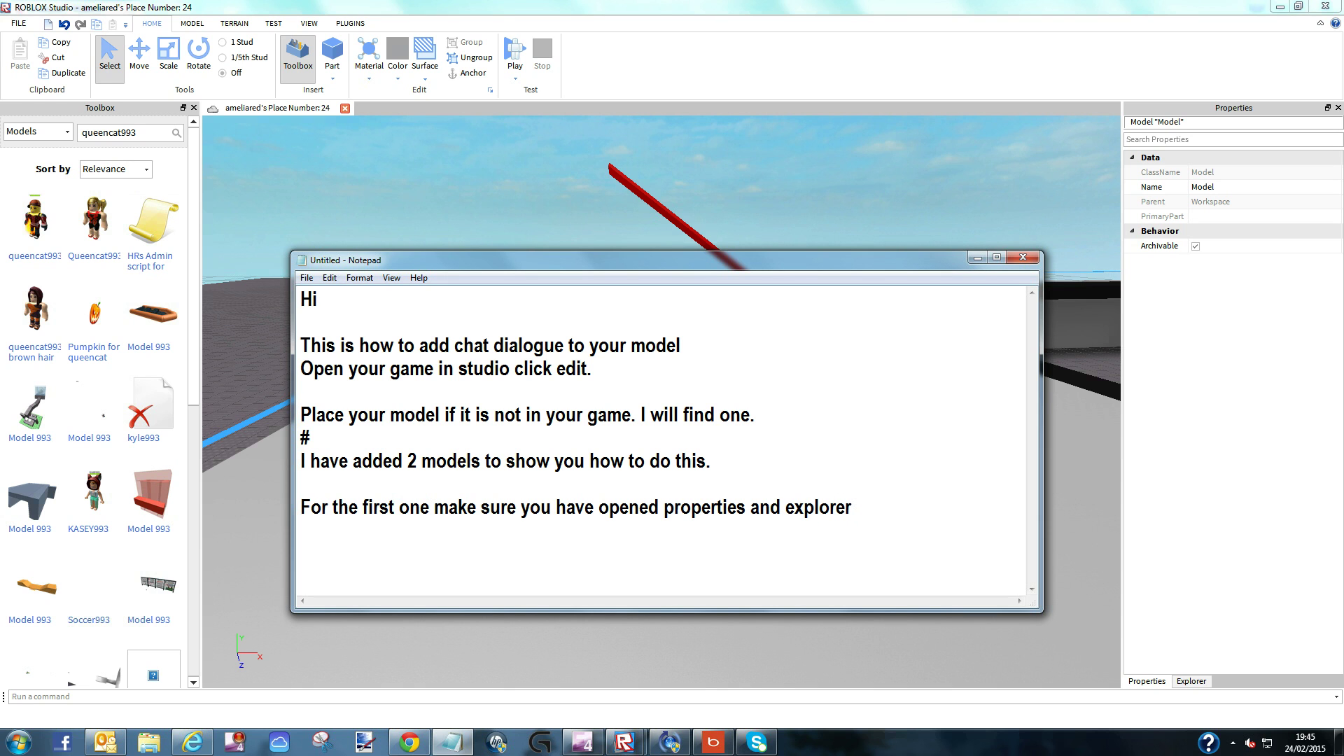
Step: Delete all the text in the note and minimize Notepad to return to ROBLOX Studio
drag(300, 299, 852, 507)
key(BackSpace)
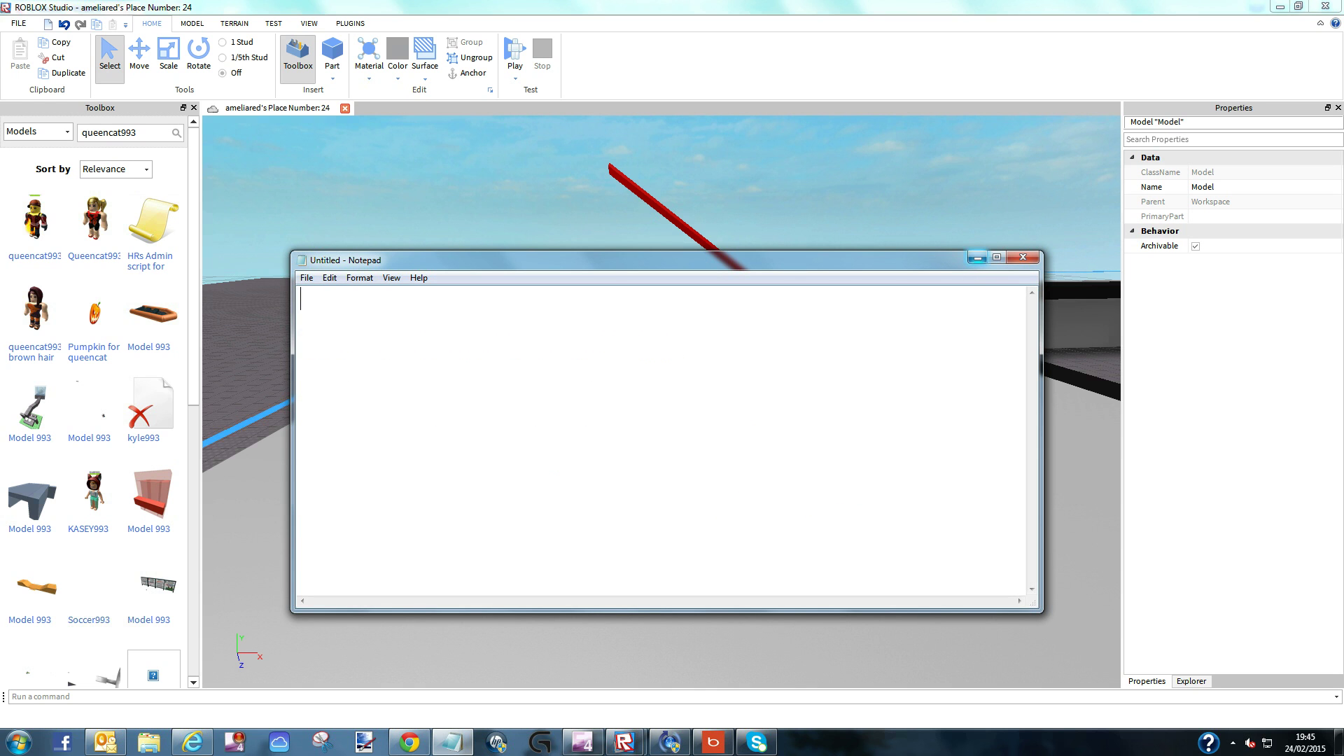
click(977, 258)
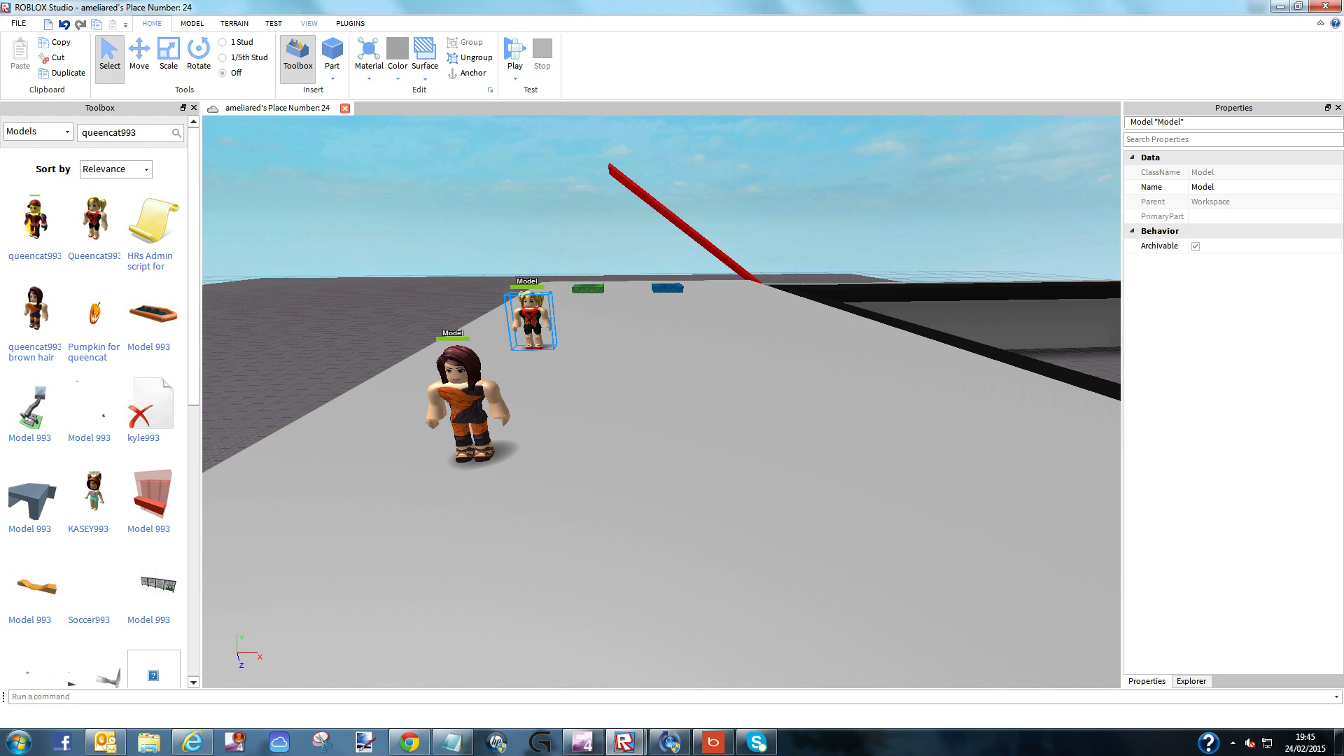
Step: Check the view options, then show the Explorer hierarchy, expand the brown-haired character's model and select it
click(309, 23)
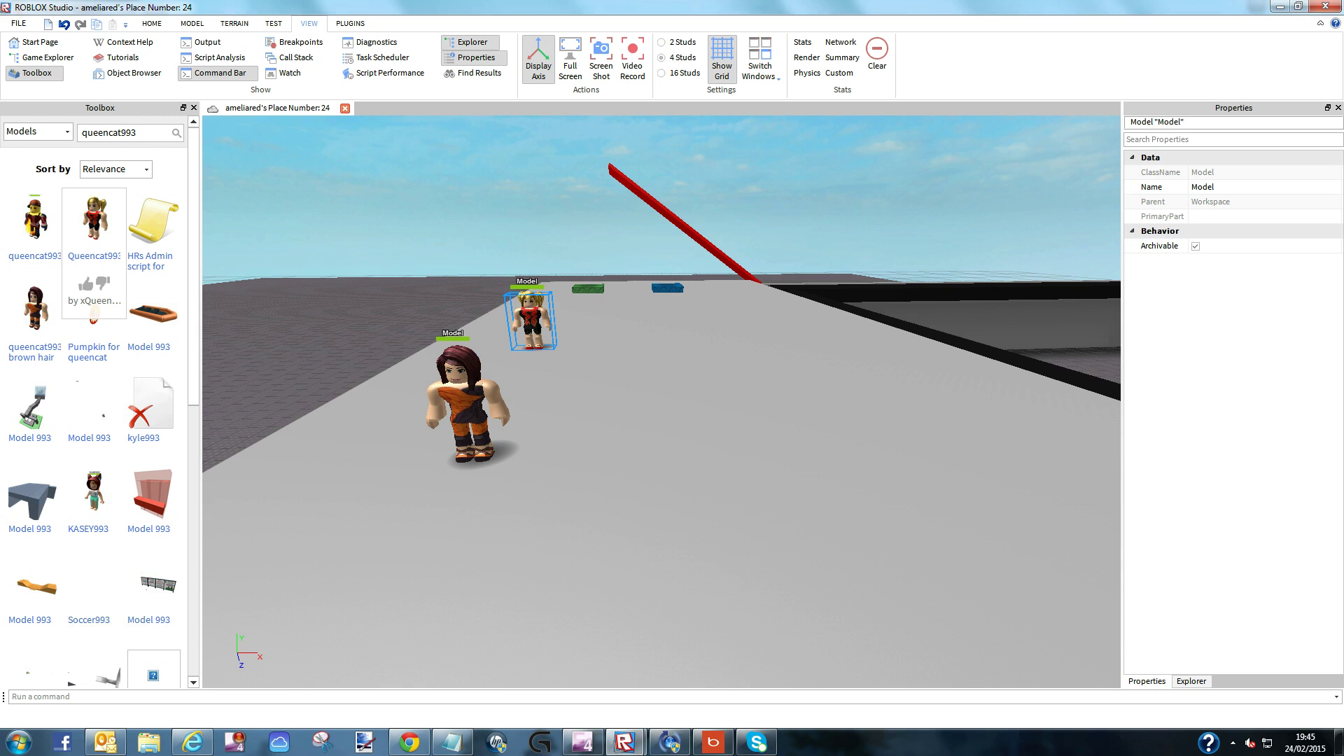
click(1192, 681)
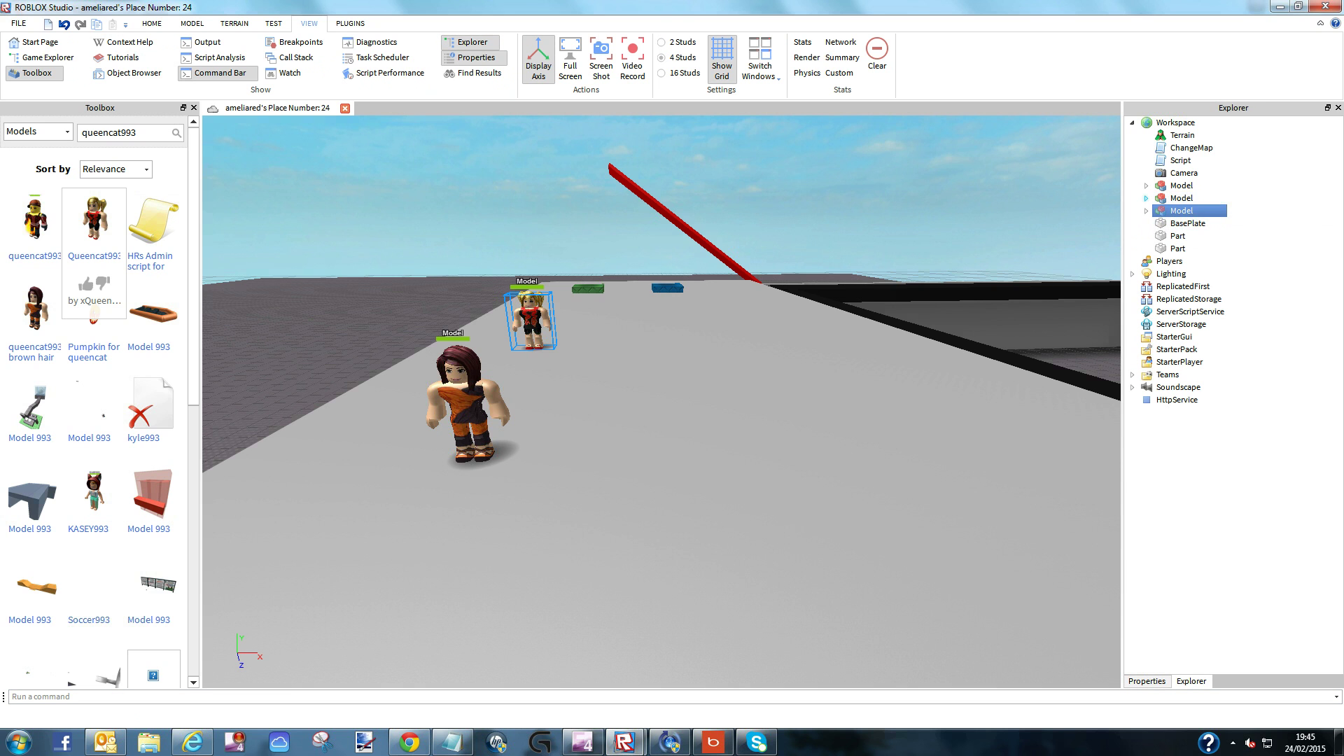
click(1146, 199)
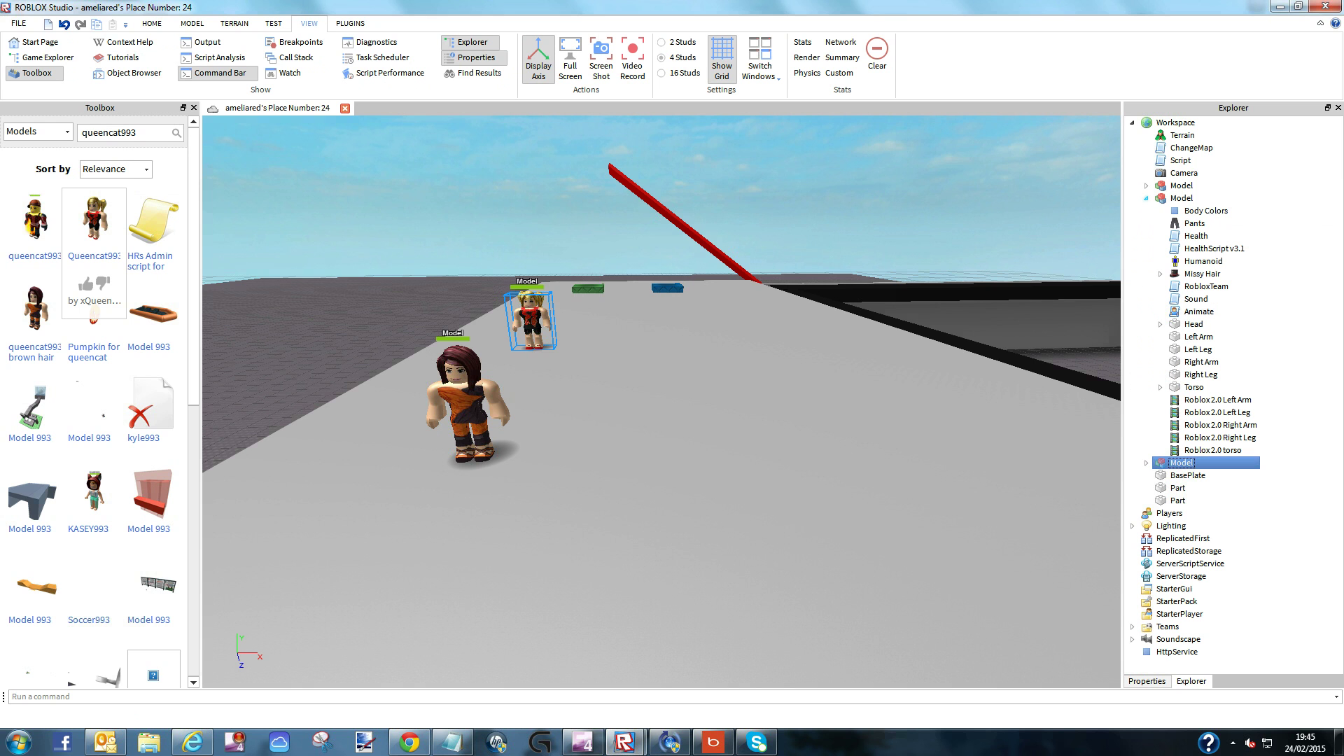
click(1181, 198)
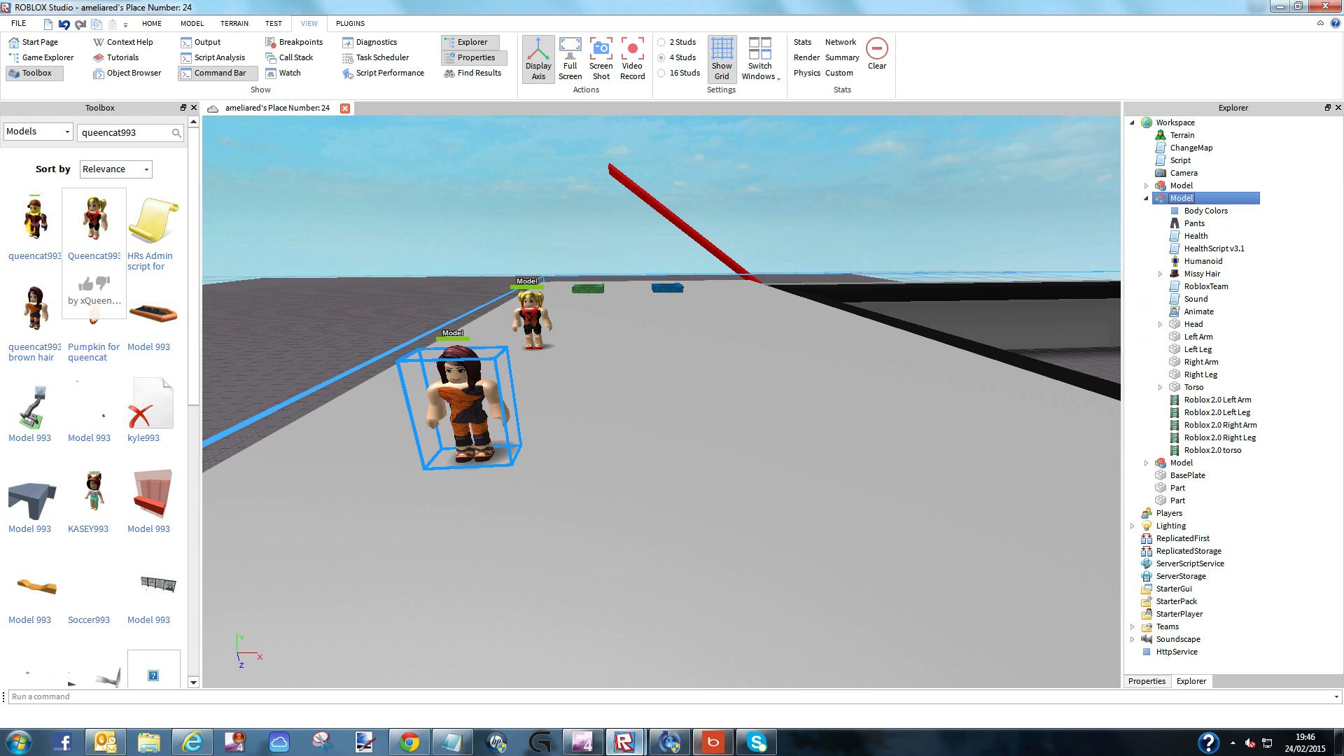
Step: Switch to Notepad and write the line "I will name my model" in the empty note
mouse_move(410, 742)
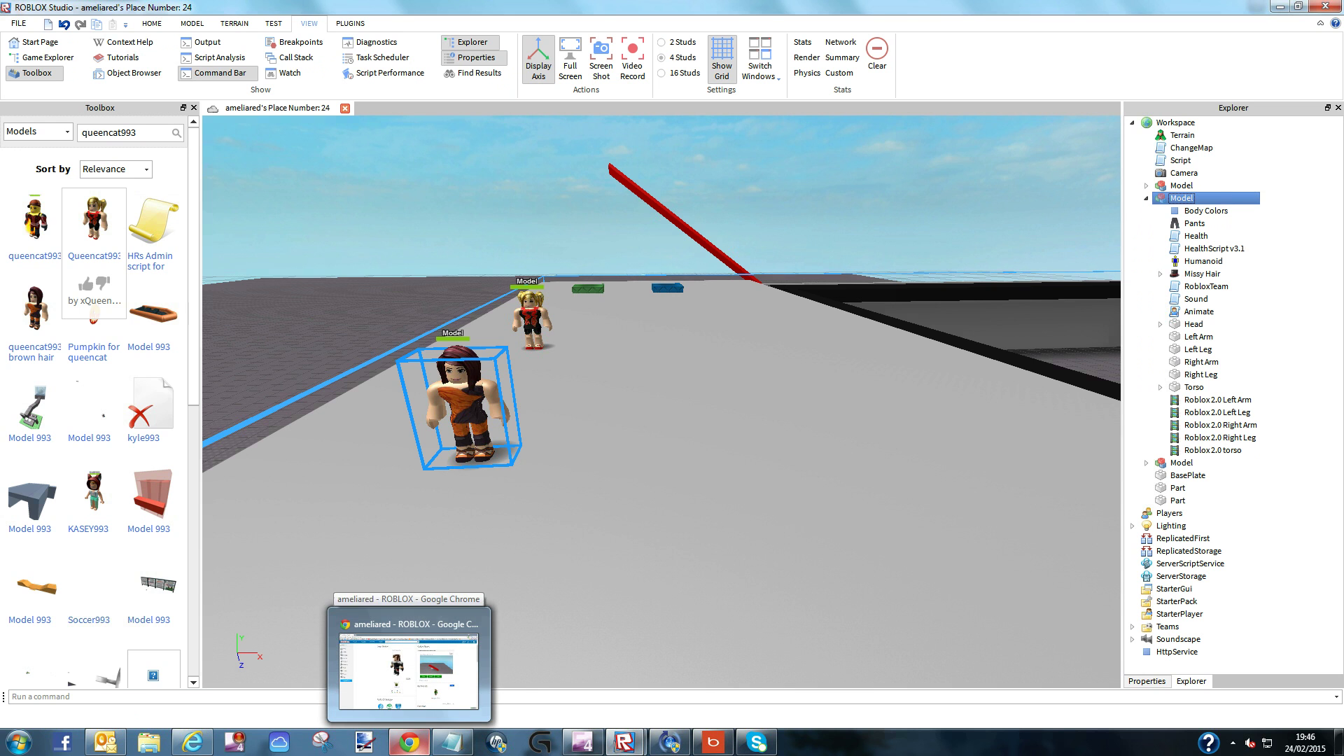
click(453, 742)
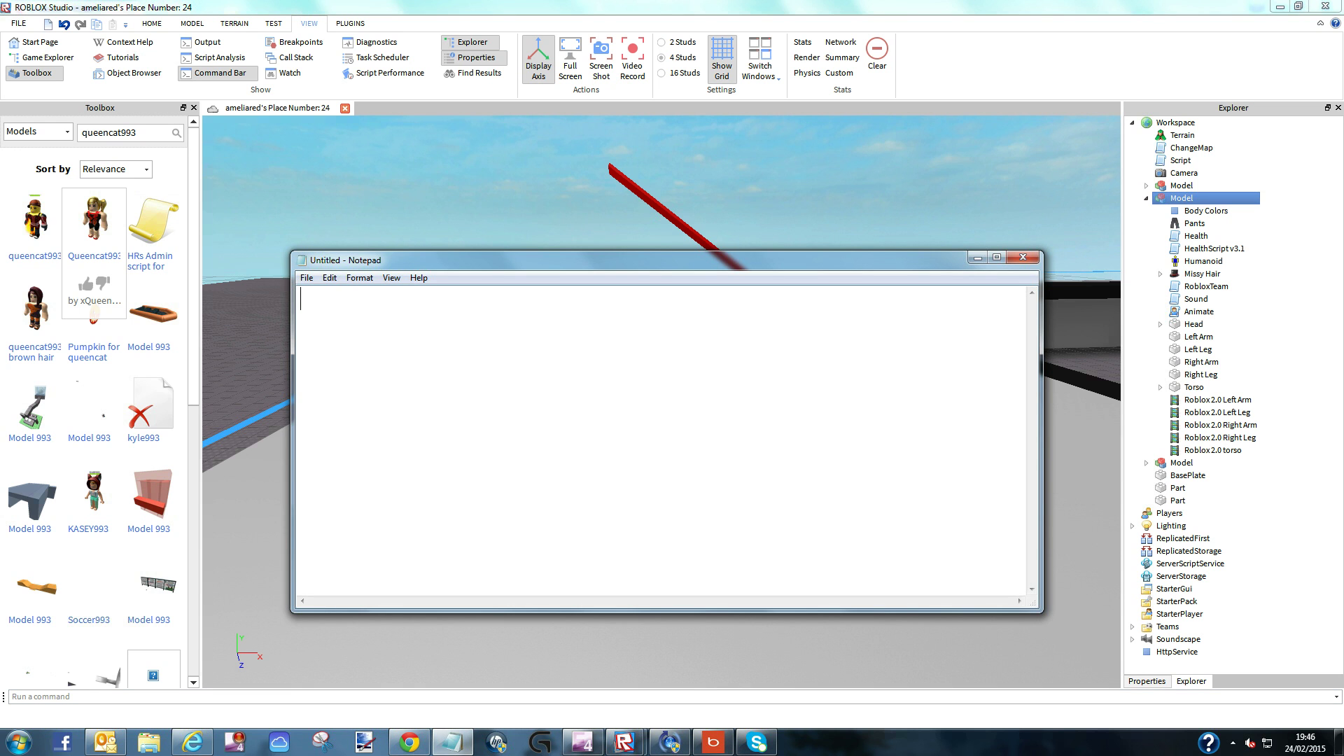
text(I will name my model)
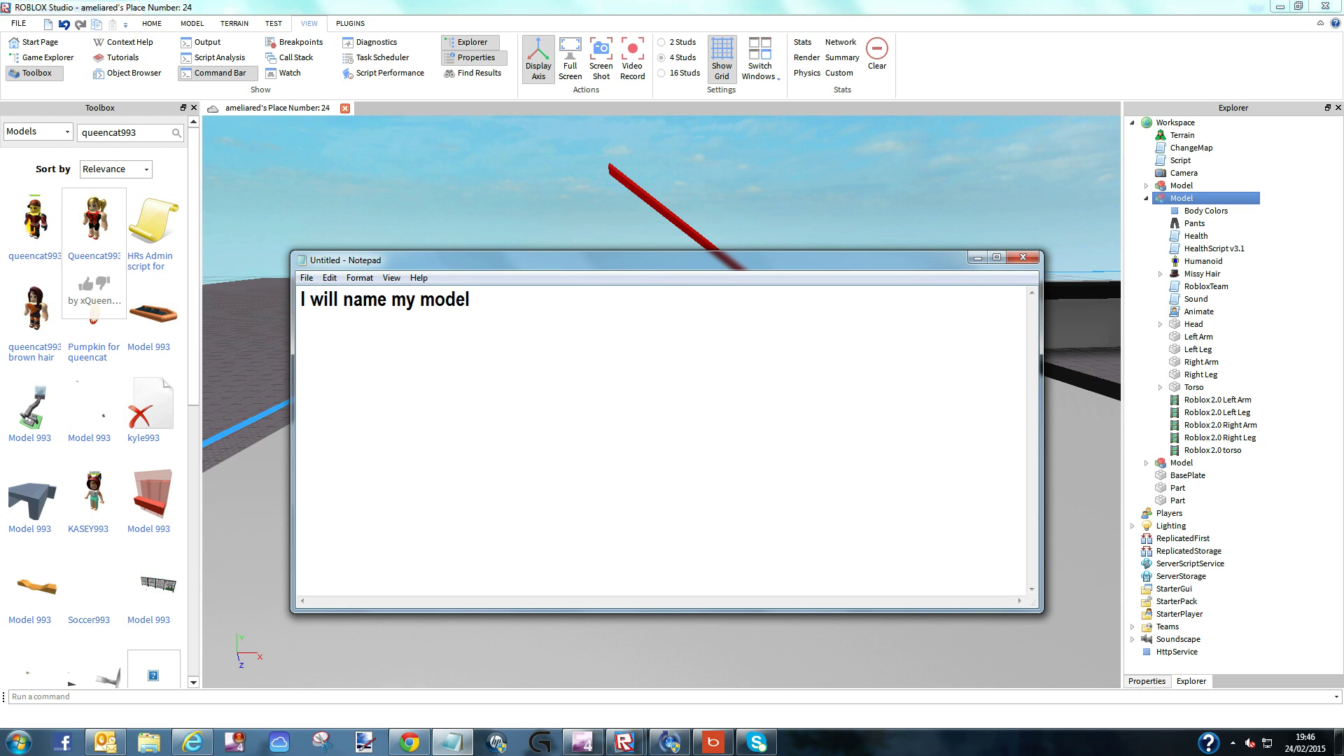
key(Return)
Step: Return to ROBLOX Studio and rename the brown-haired character's model to xqueendestinyx
click(1182, 198)
key(F2)
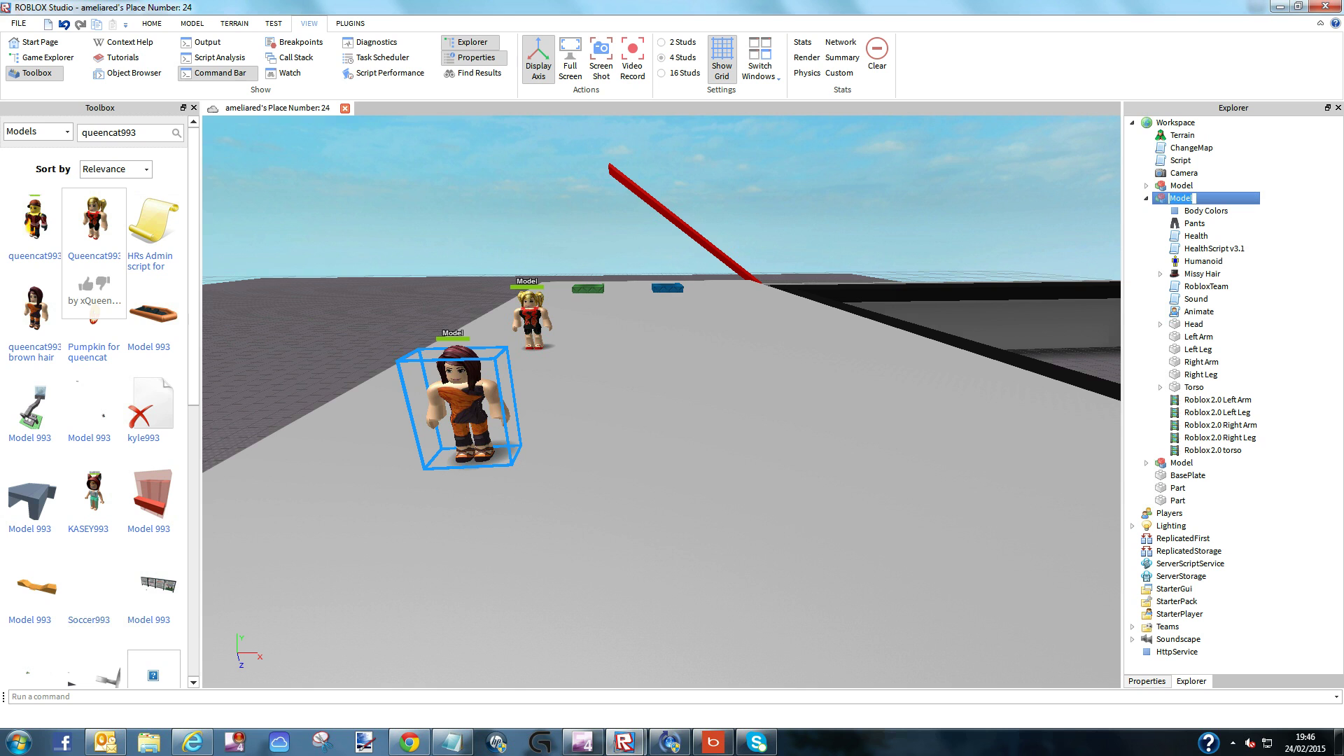
text(xqueende)
key(Return)
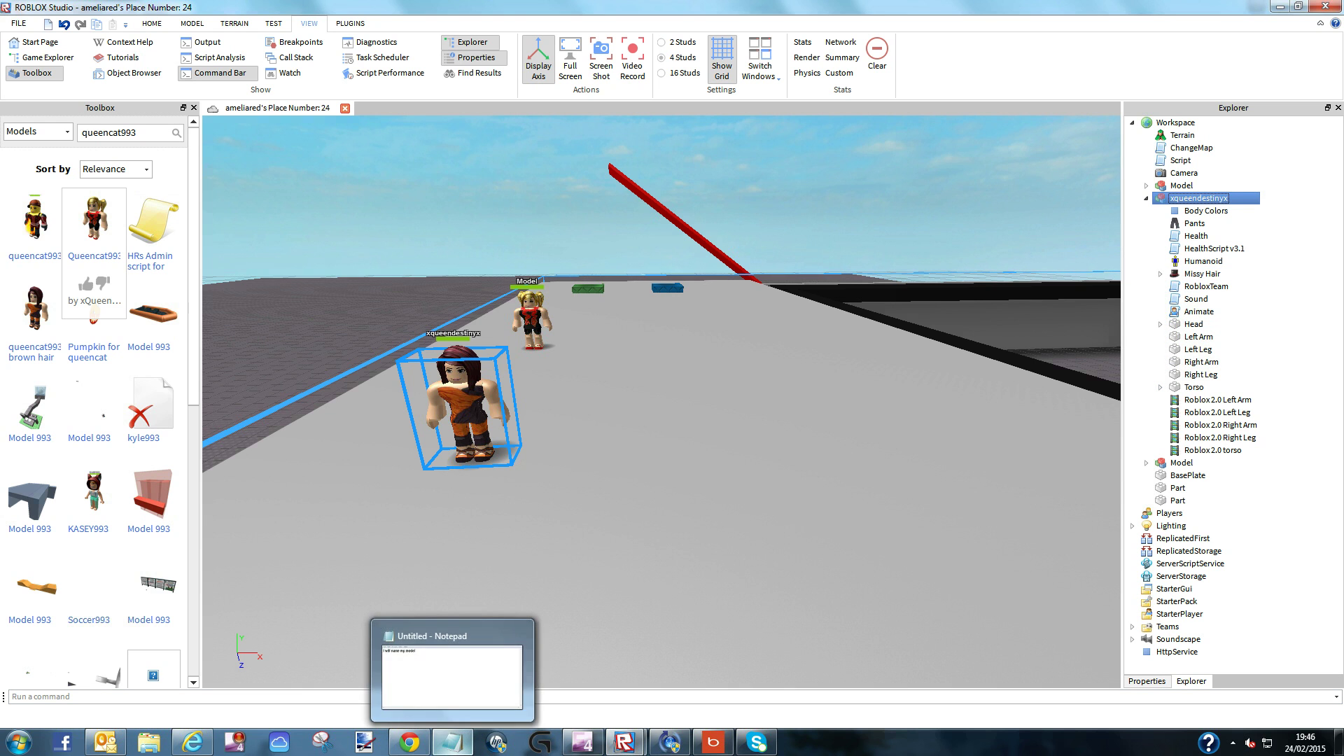
Step: Switch to Notepad and start a new paragraph in the note with "You can do it there or"
click(451, 740)
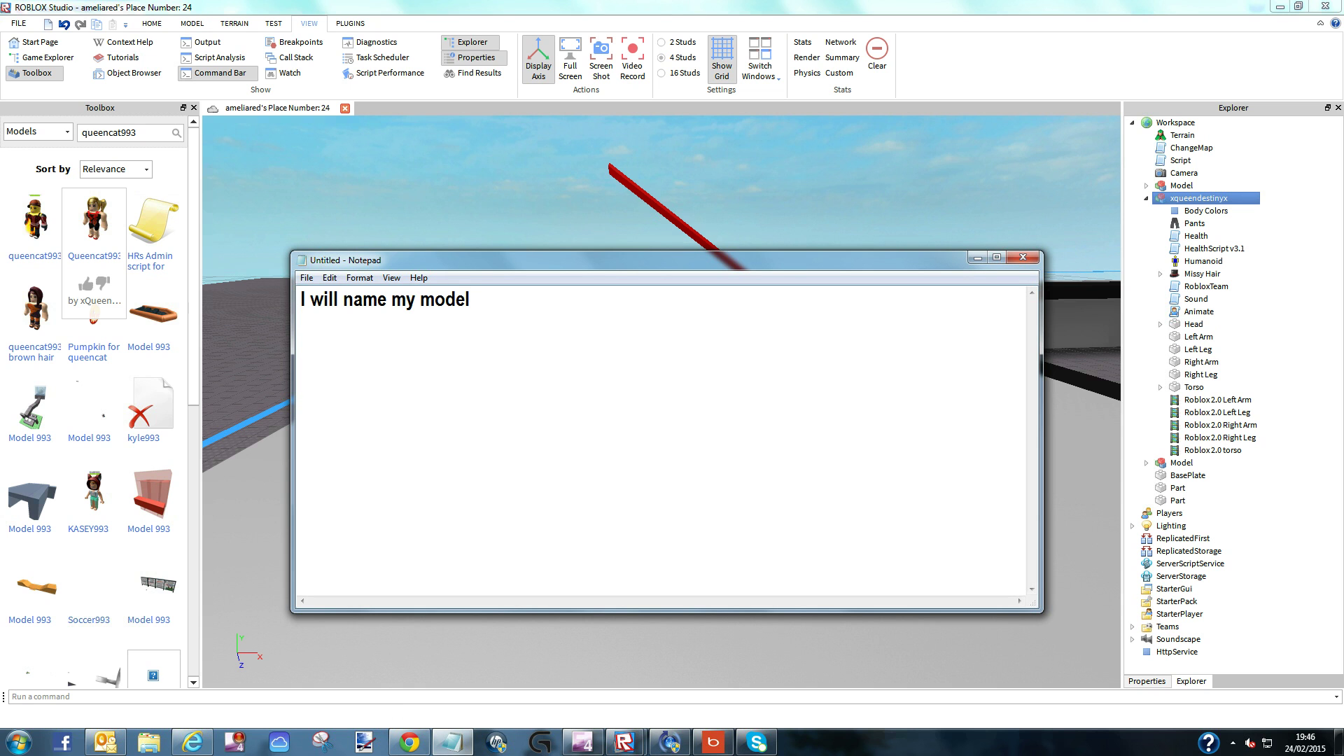
text(You can do it the)
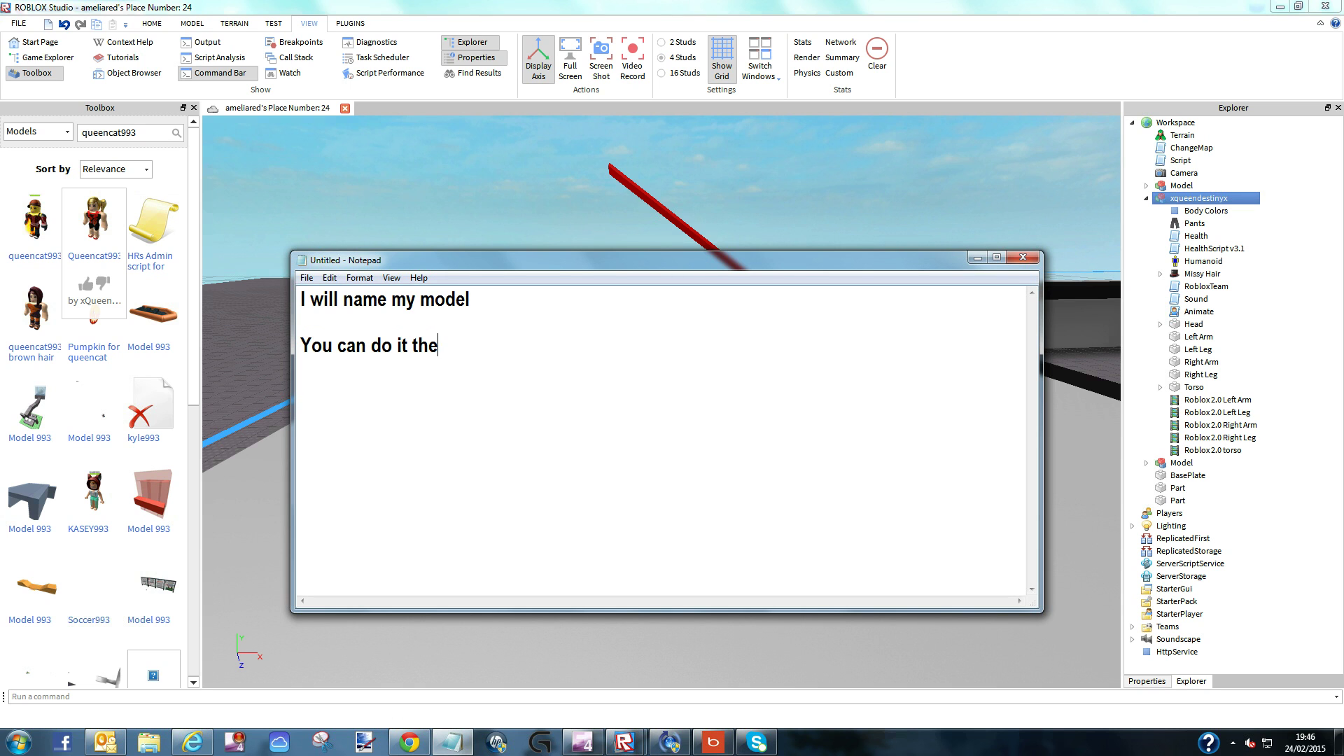
text(re or)
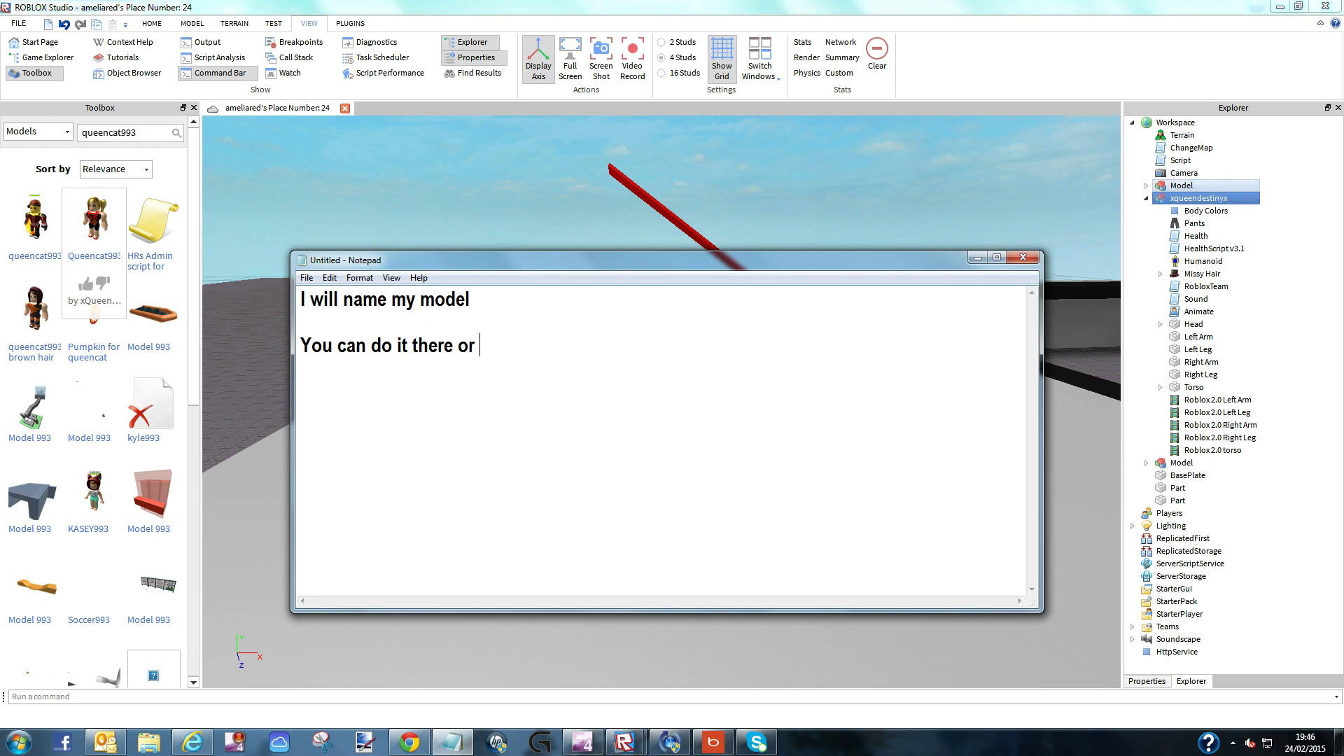
Step: Show the renamed model's properties in ROBLOX Studio and continue the Notepad sentence with "go to properties where it says name"
click(1147, 681)
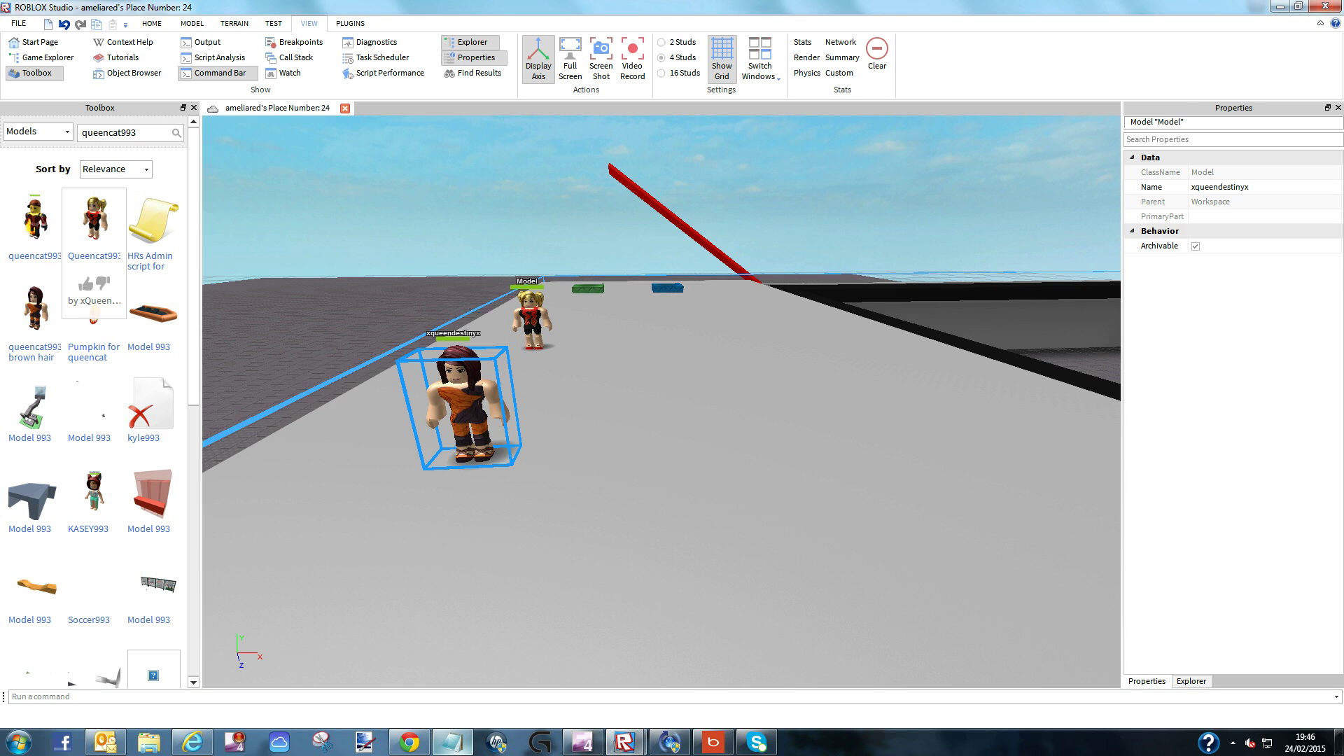
click(452, 742)
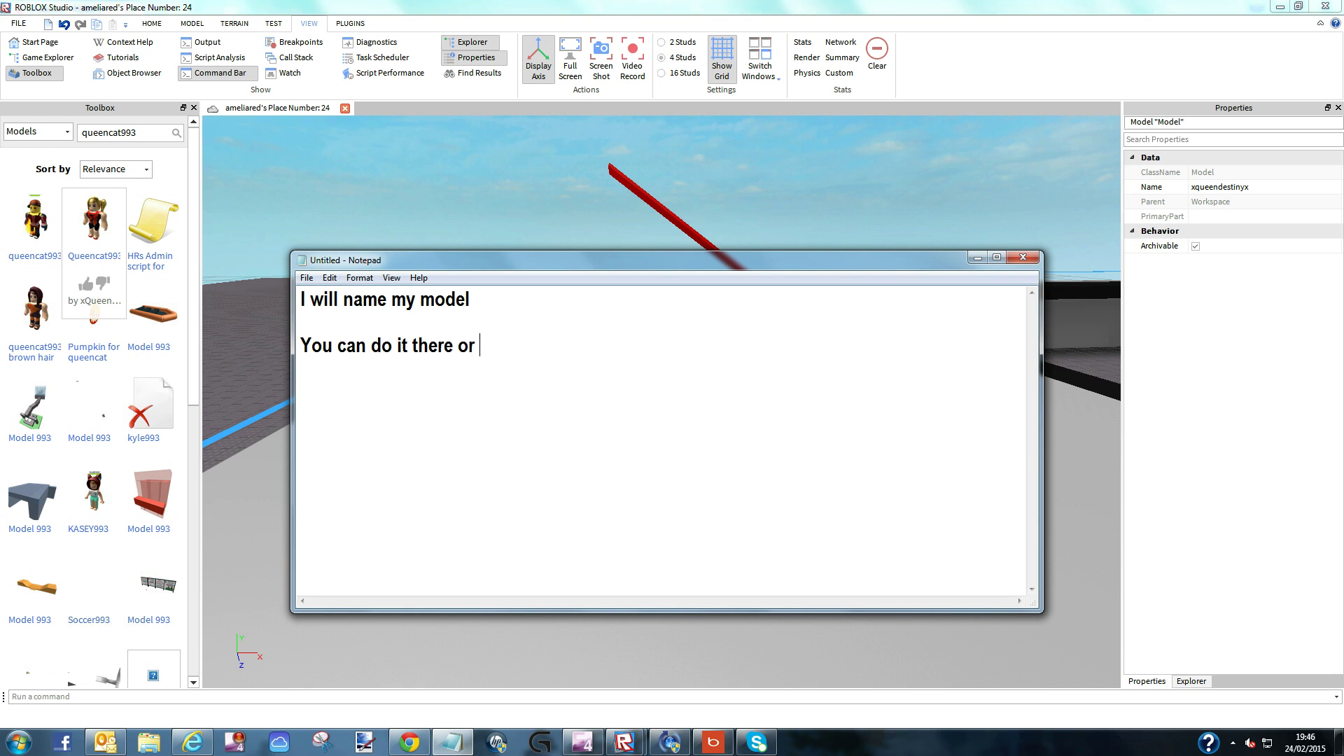
text(go to properties)
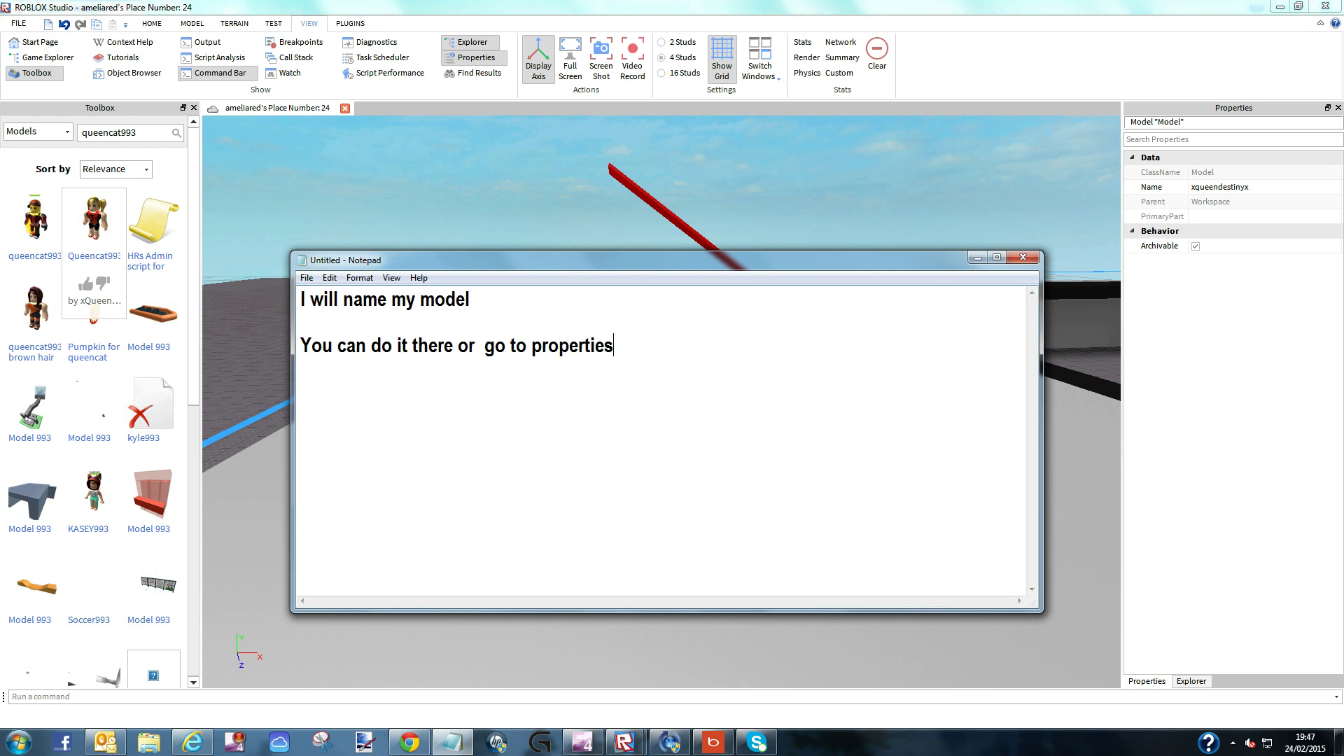
text( where it says name  )
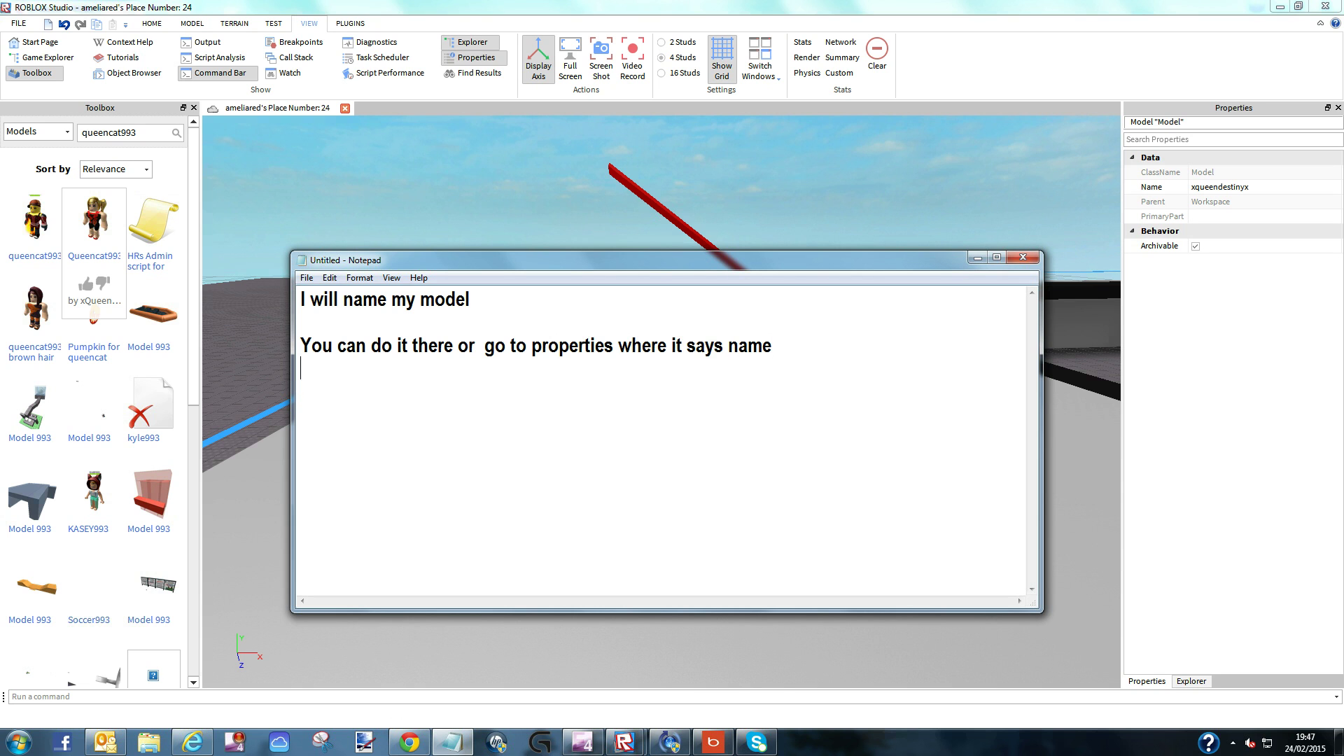
text(N)
Step: Add the line "Go to humanoid" as a new paragraph in the note
key(BackSpace)
text(Go to humanoi)
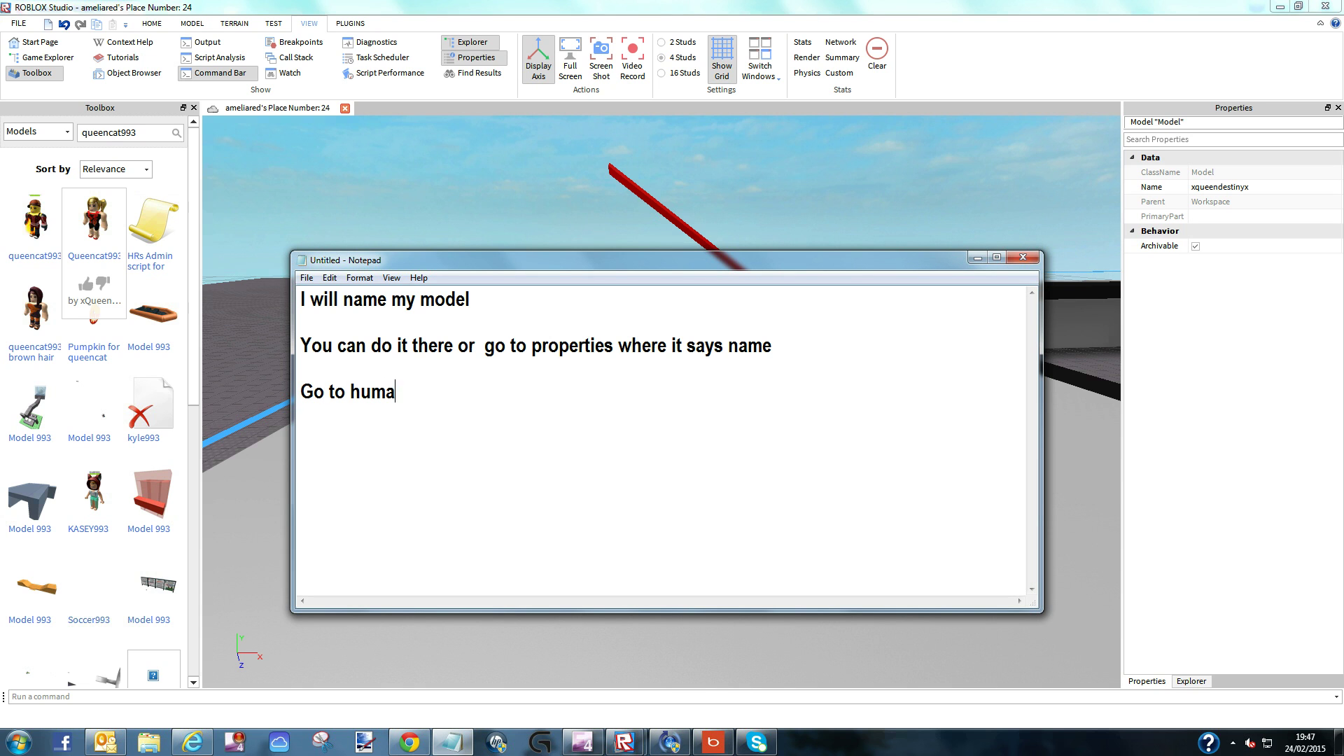
text(d)
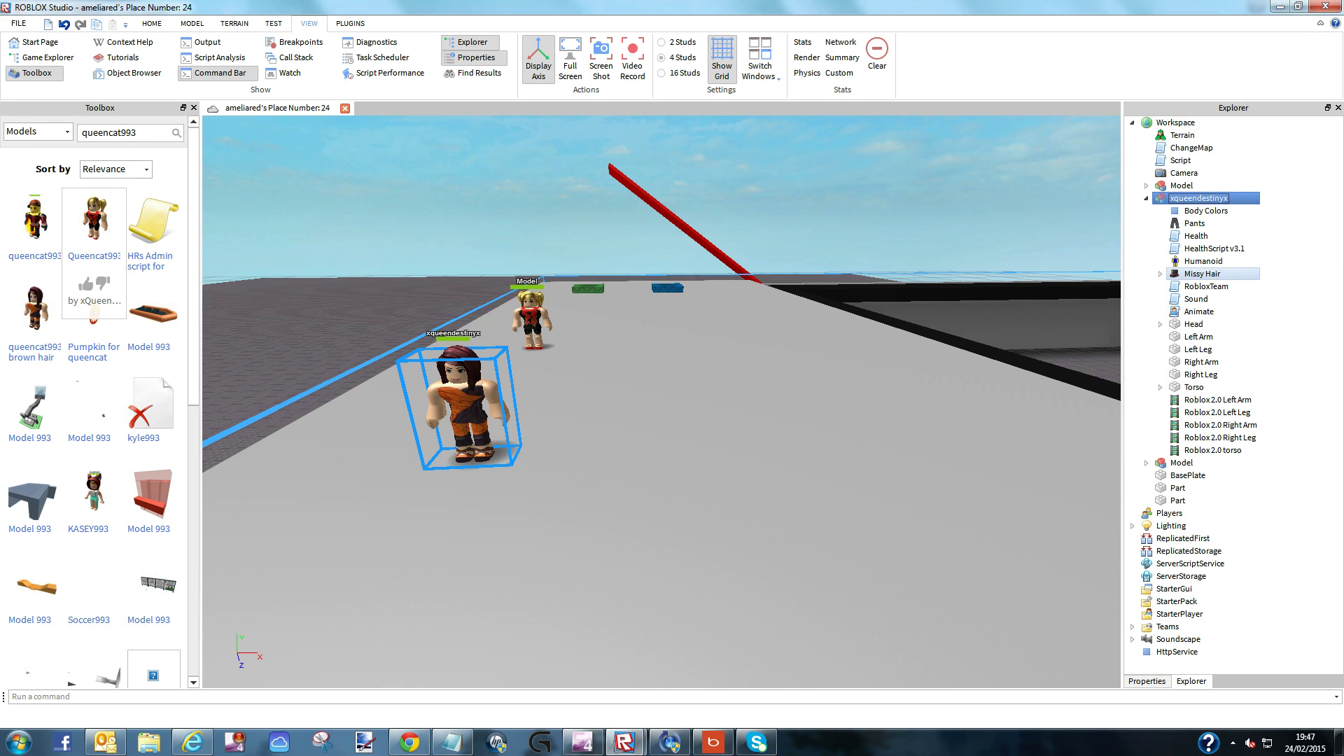
Step: Set the MaxHealth of the brown-haired character's Humanoid to 0 in ROBLOX Studio
click(1203, 261)
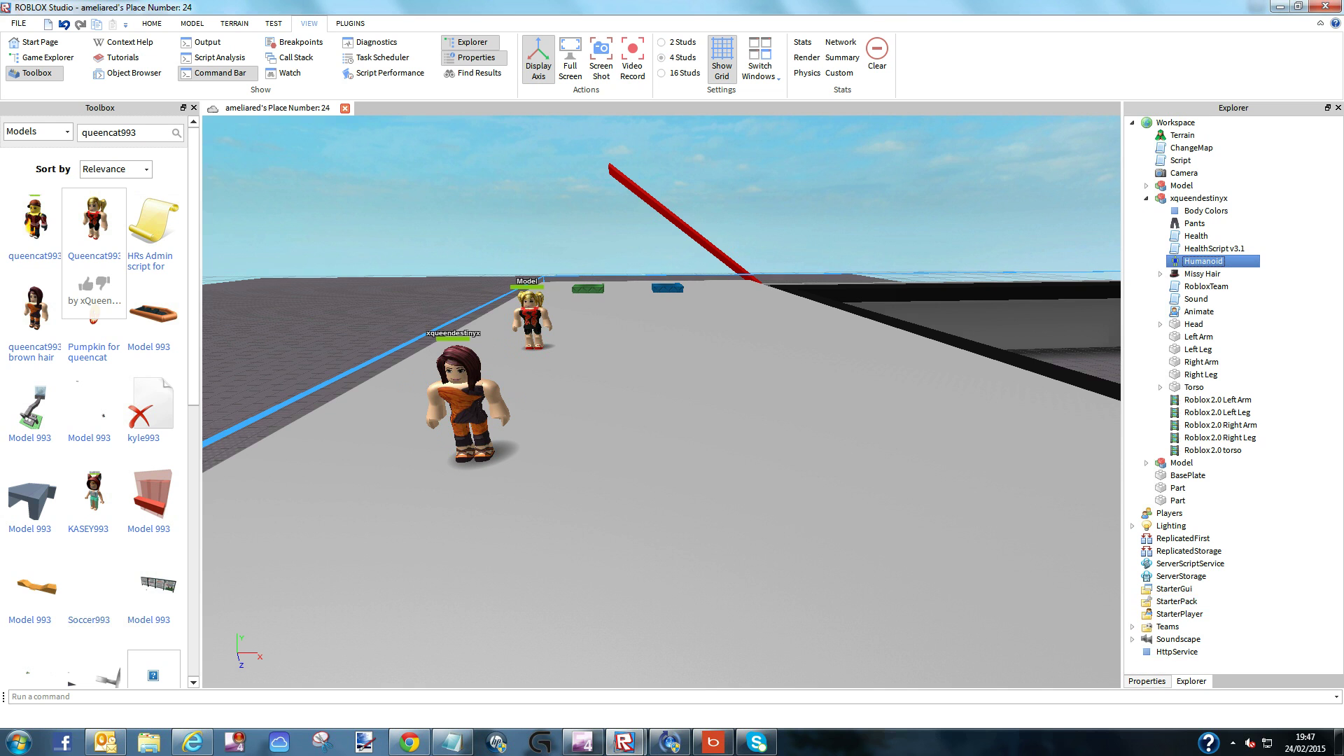
click(1147, 682)
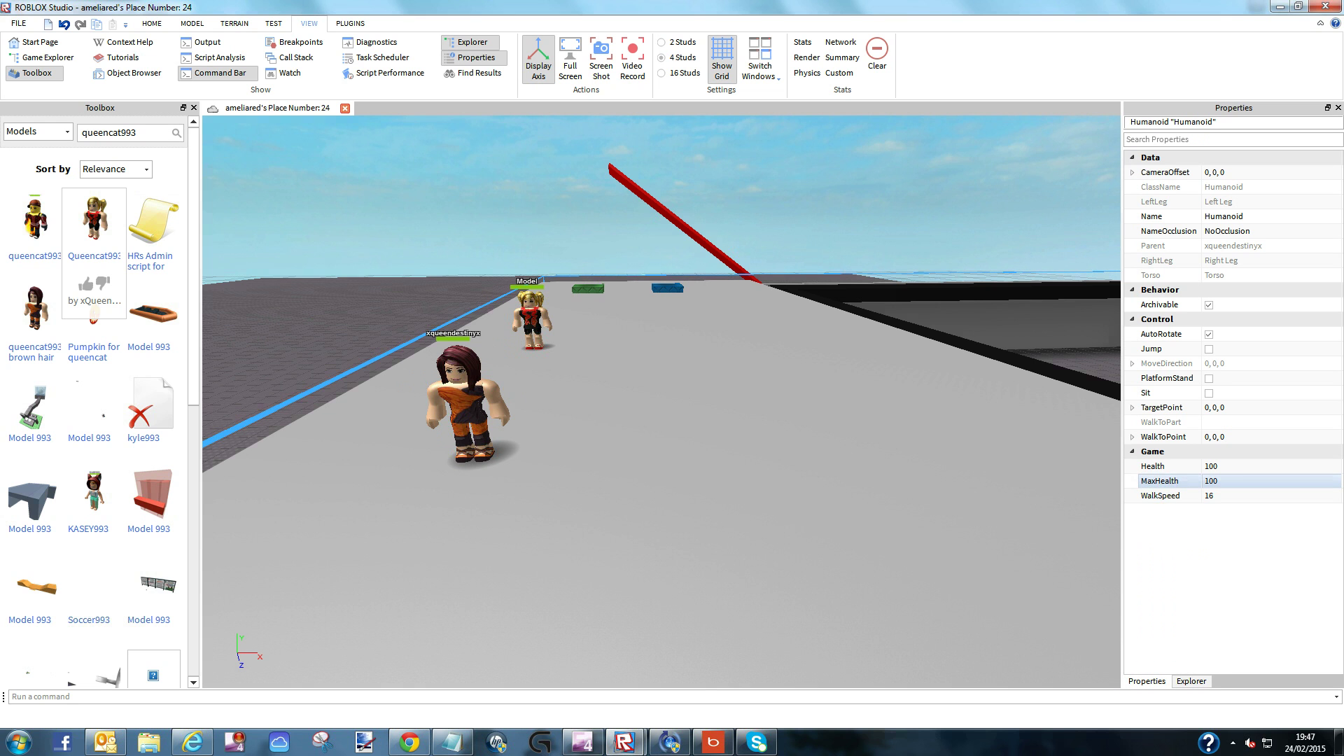
click(1232, 481)
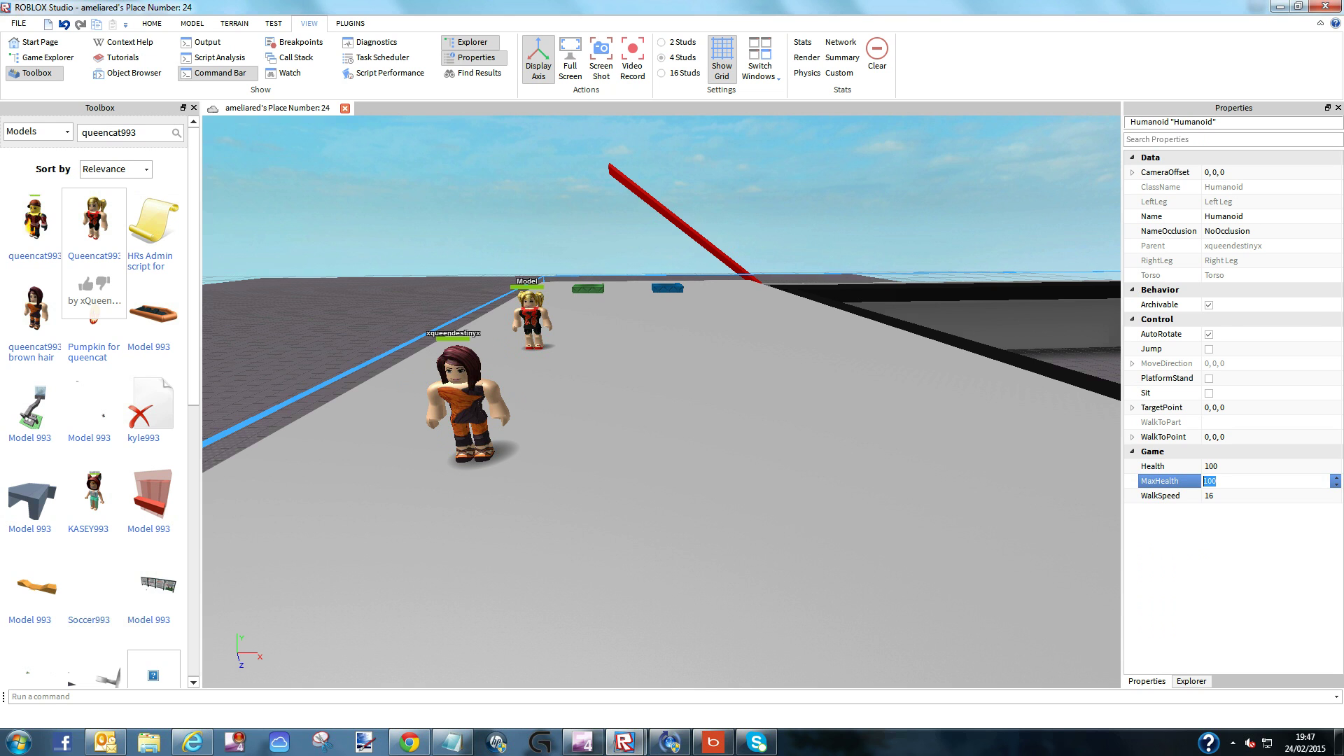
text(0)
key(Return)
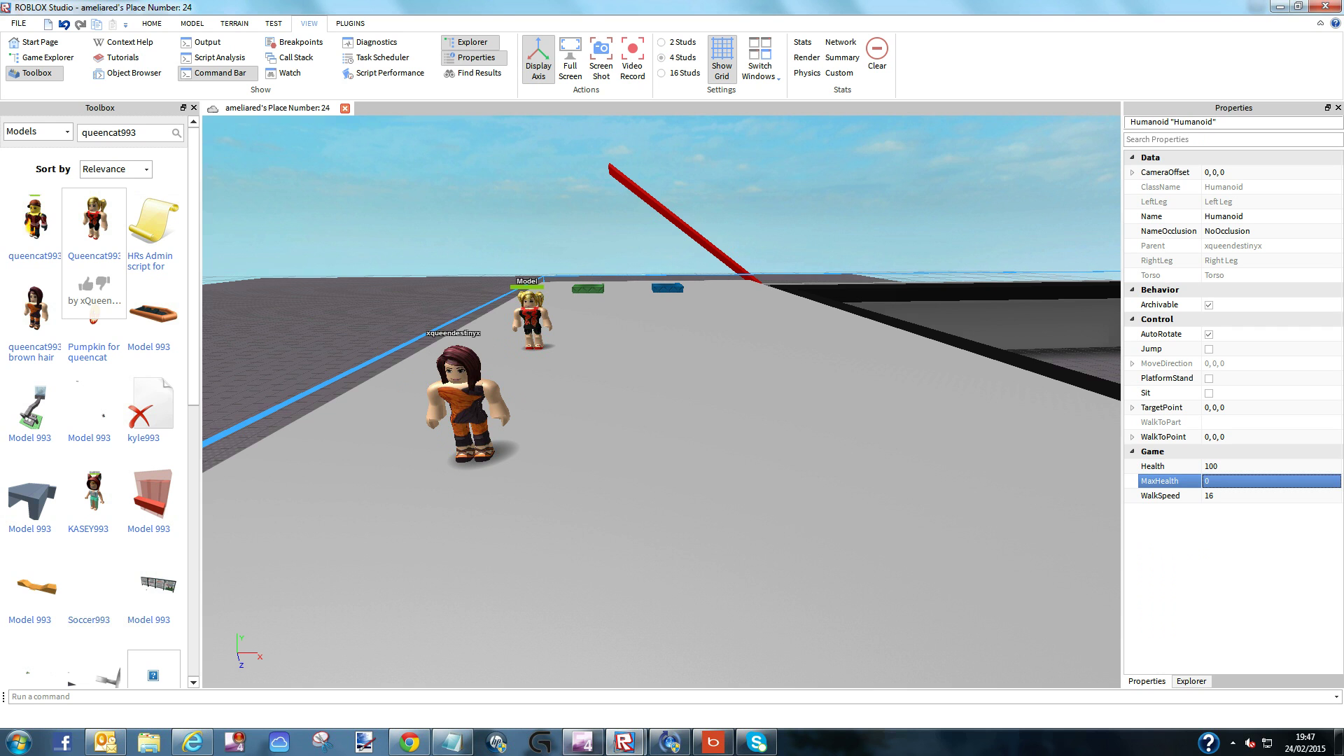
Step: Switch to Notepad and continue the "Go to humanoid" line with "if you want to remove the green bar change the max health to 0"
click(453, 743)
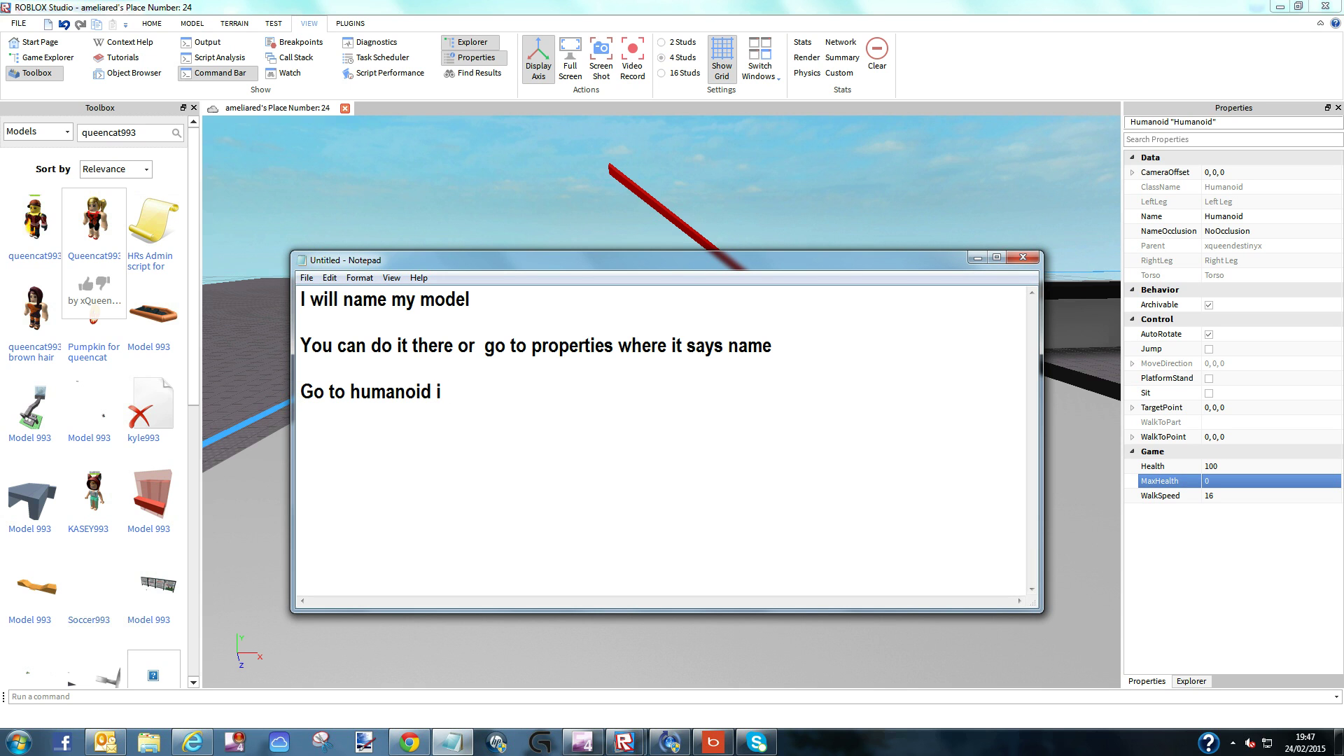
text(you want to remove )
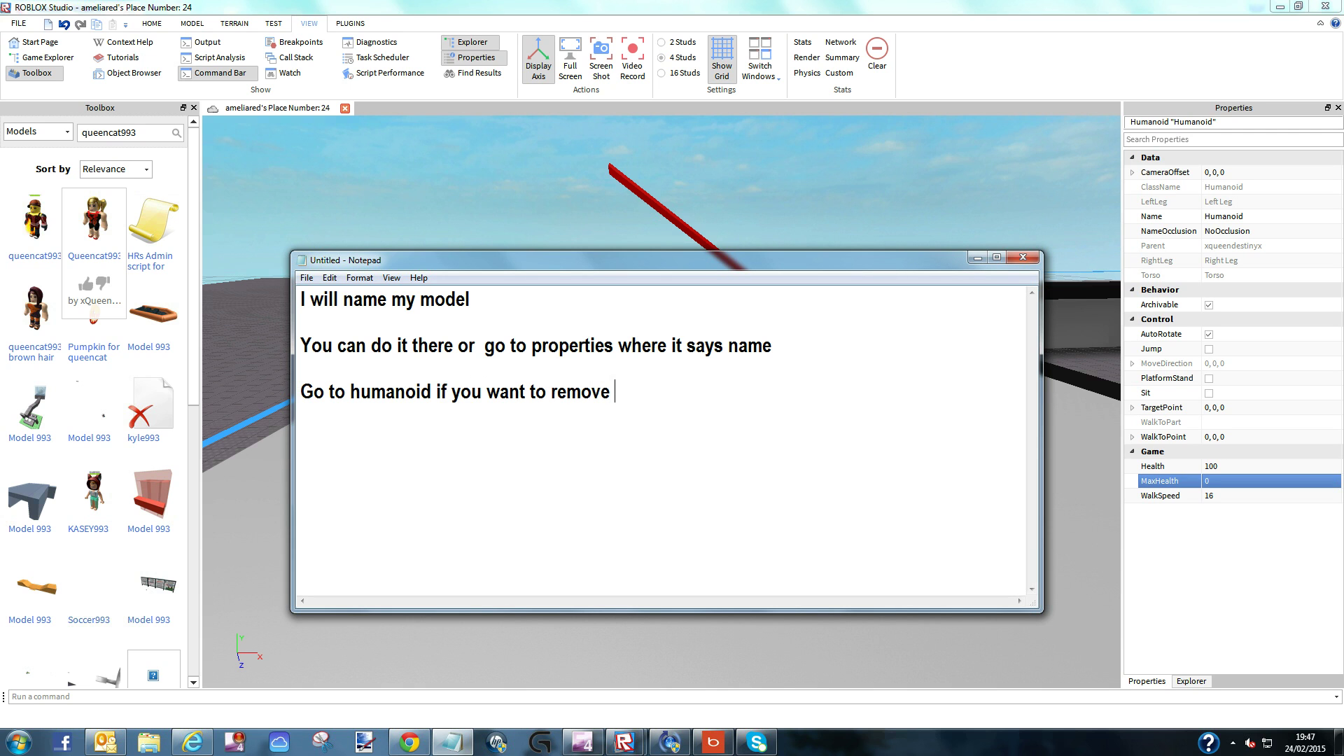
text(the green bar change the )
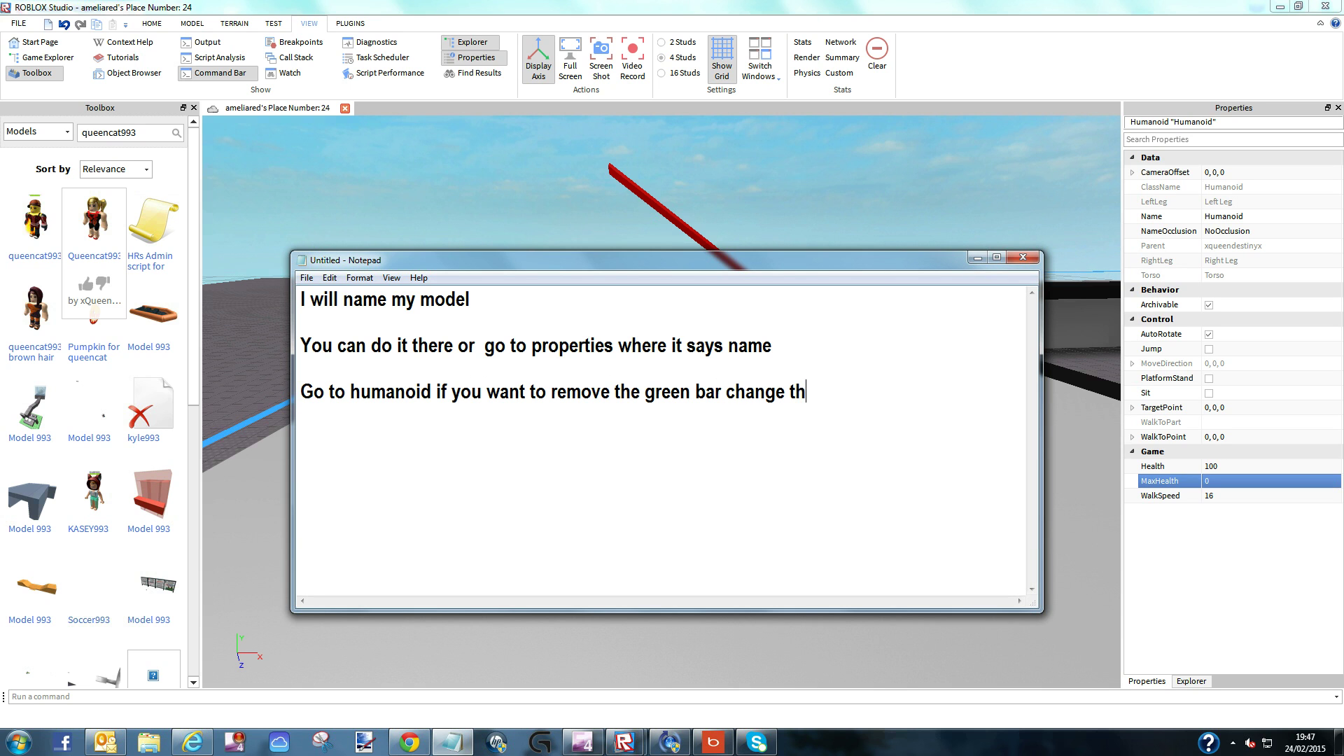
text(max health to 0)
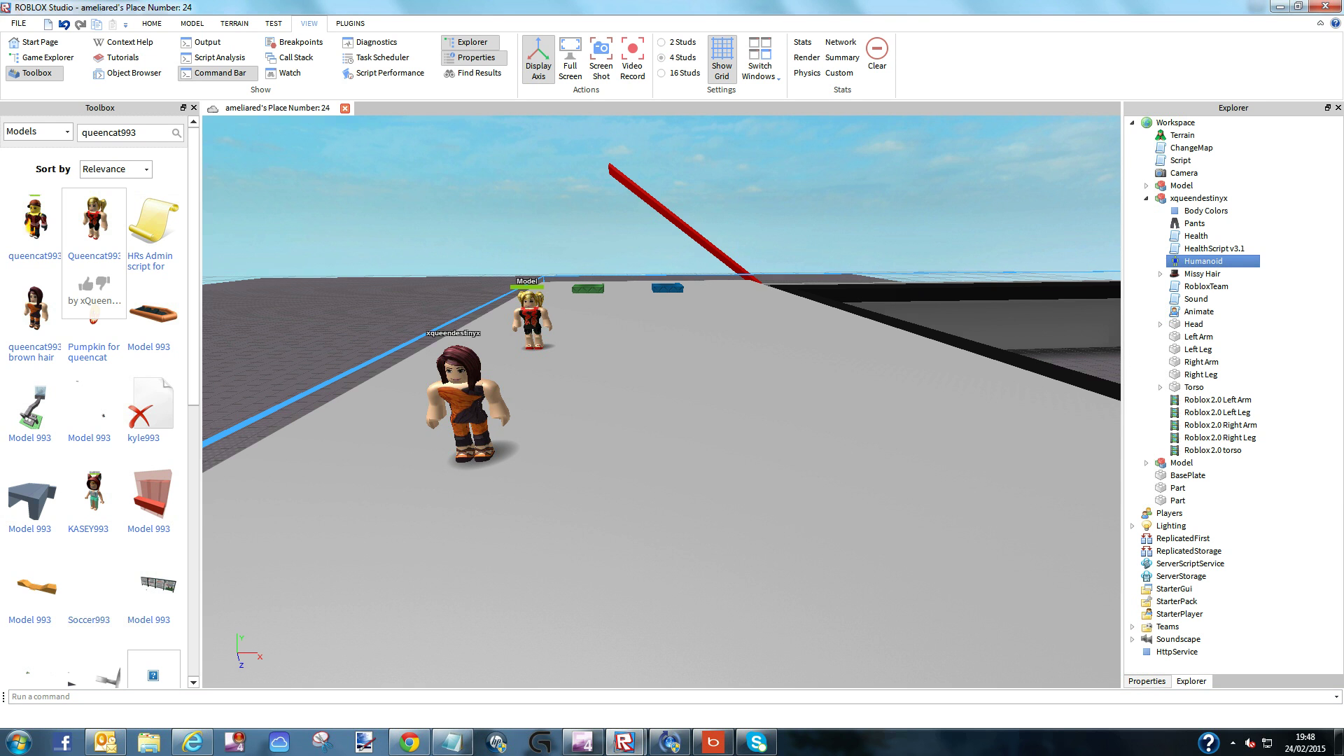
Step: Add the paragraph "Highlight all the parts of the model" to the Notepad note
click(451, 742)
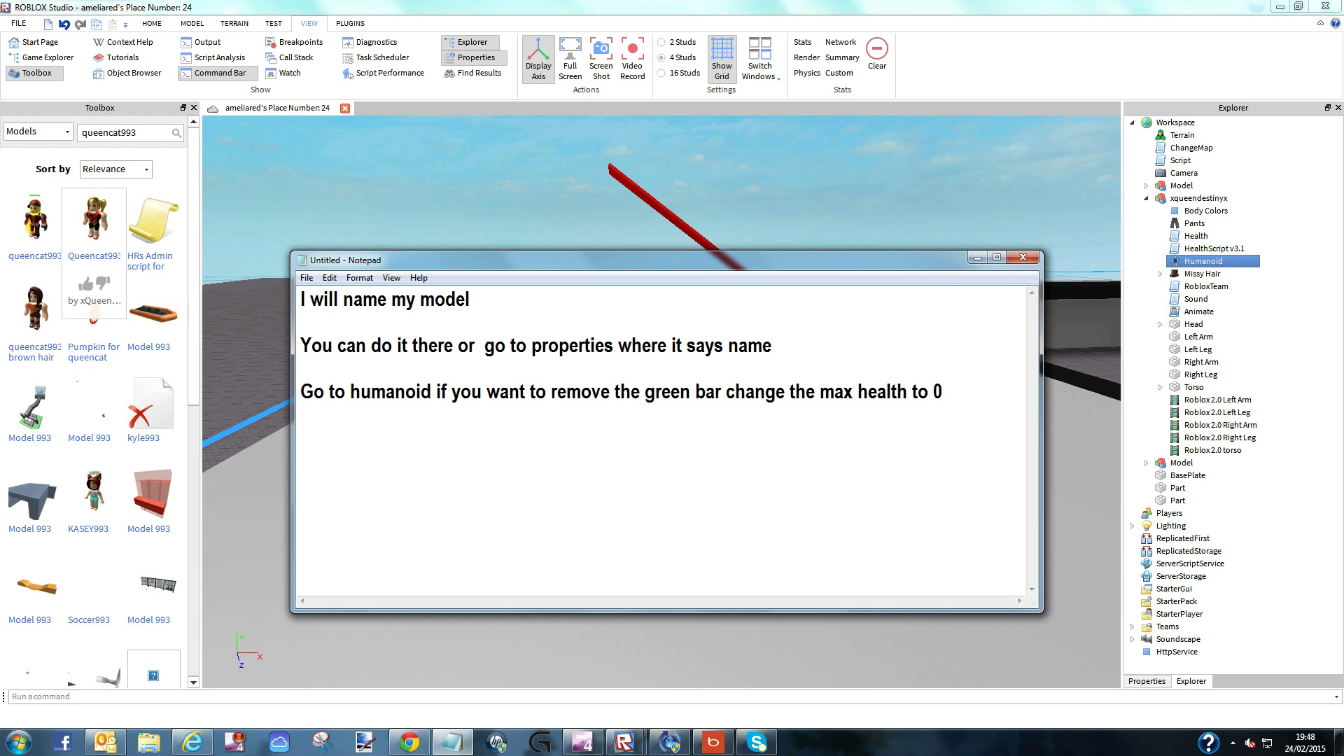
text(Highlight)
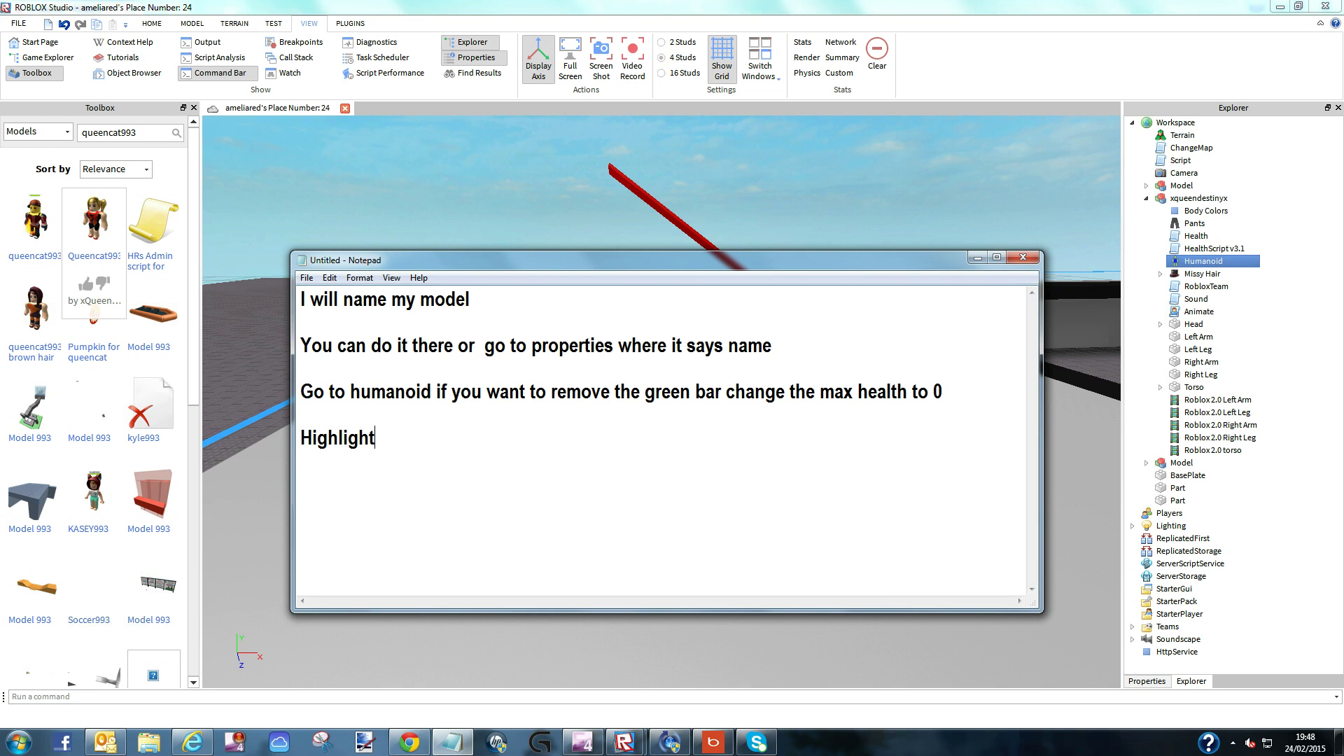
text( all the parts of the model)
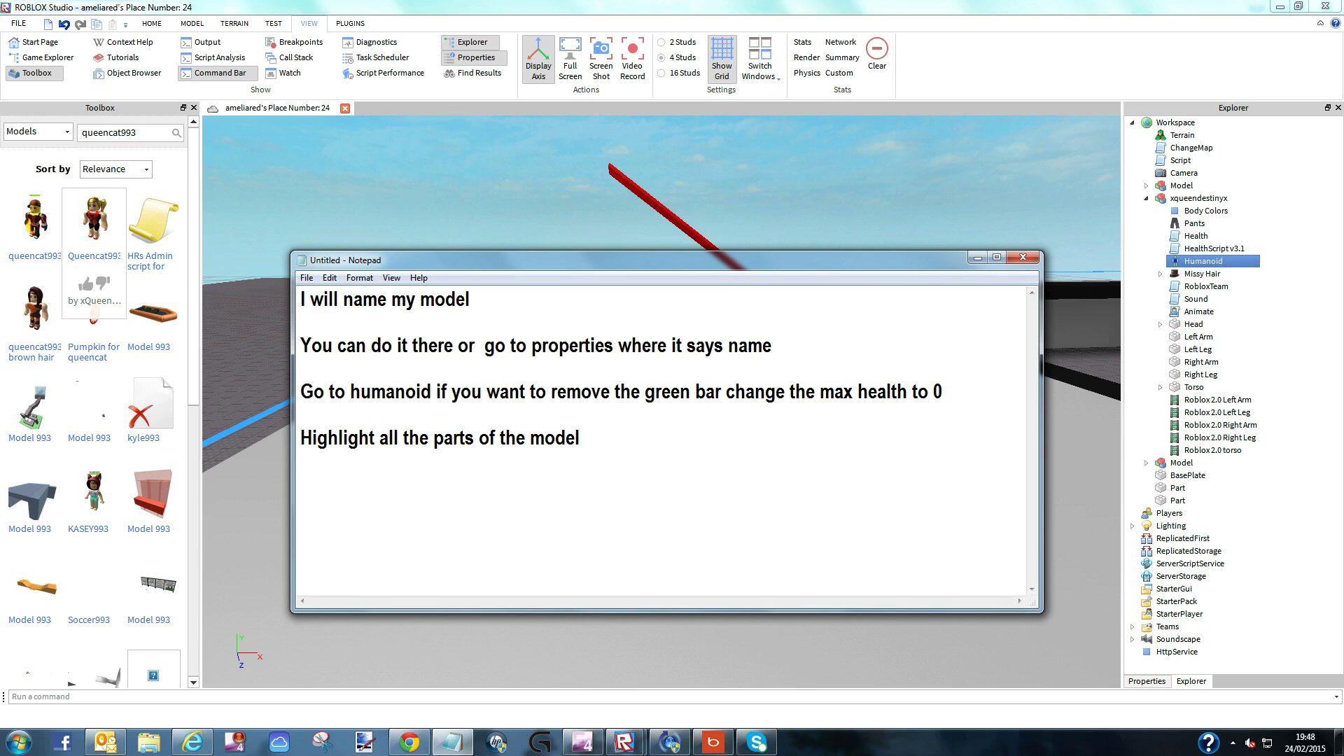
text(, then go to properties and anchor)
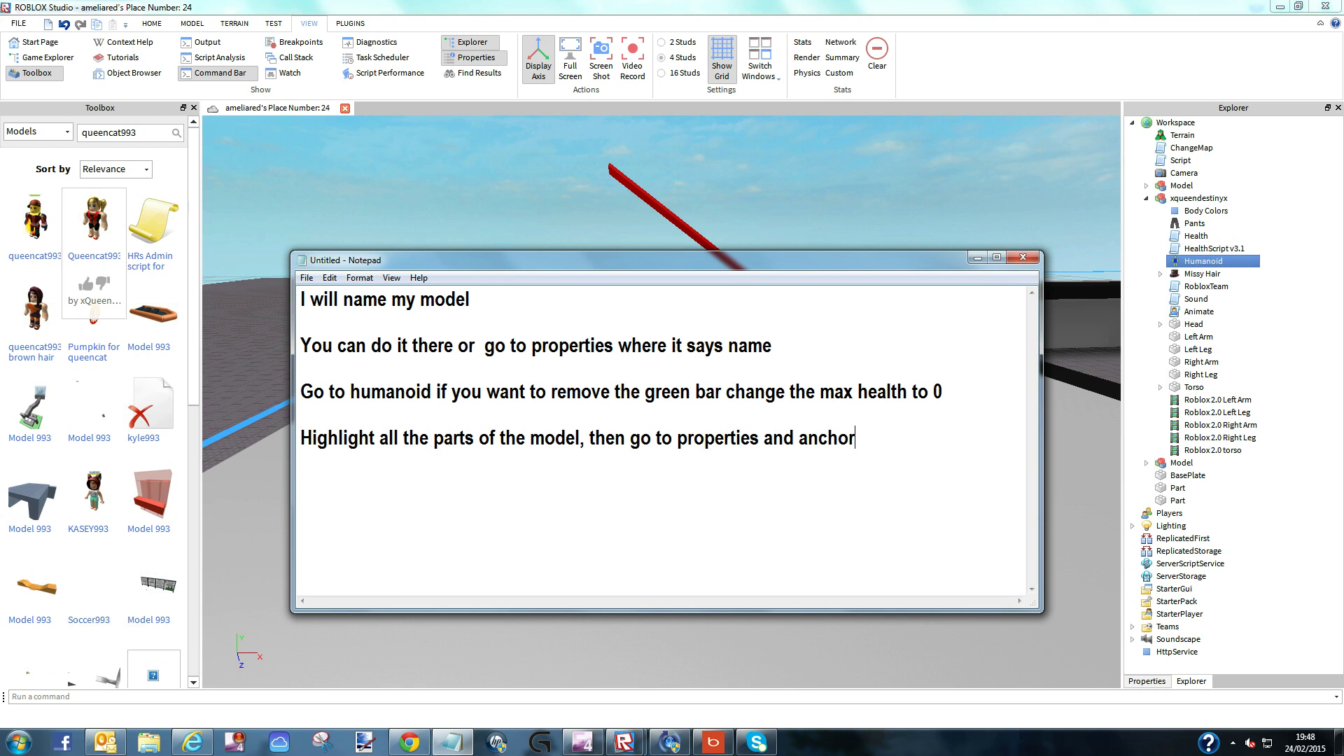
text(, or it will be )
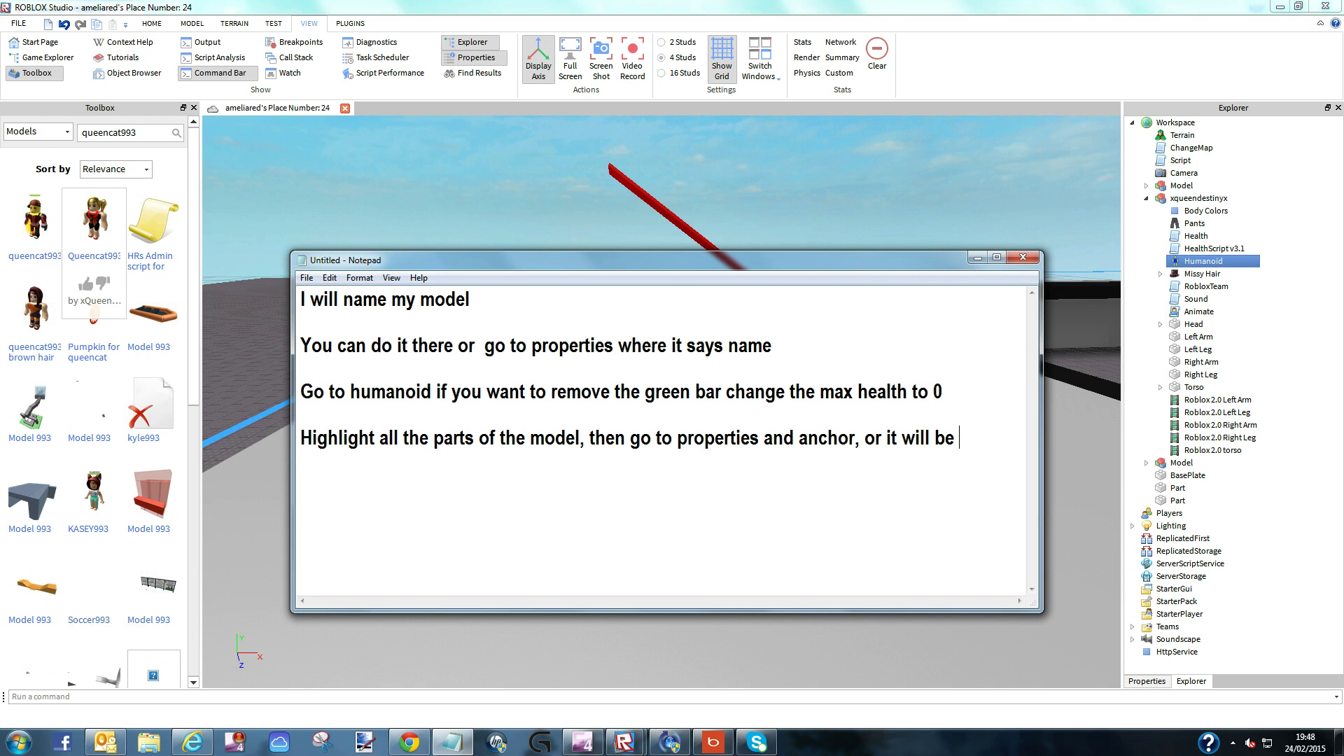
text(able to be )
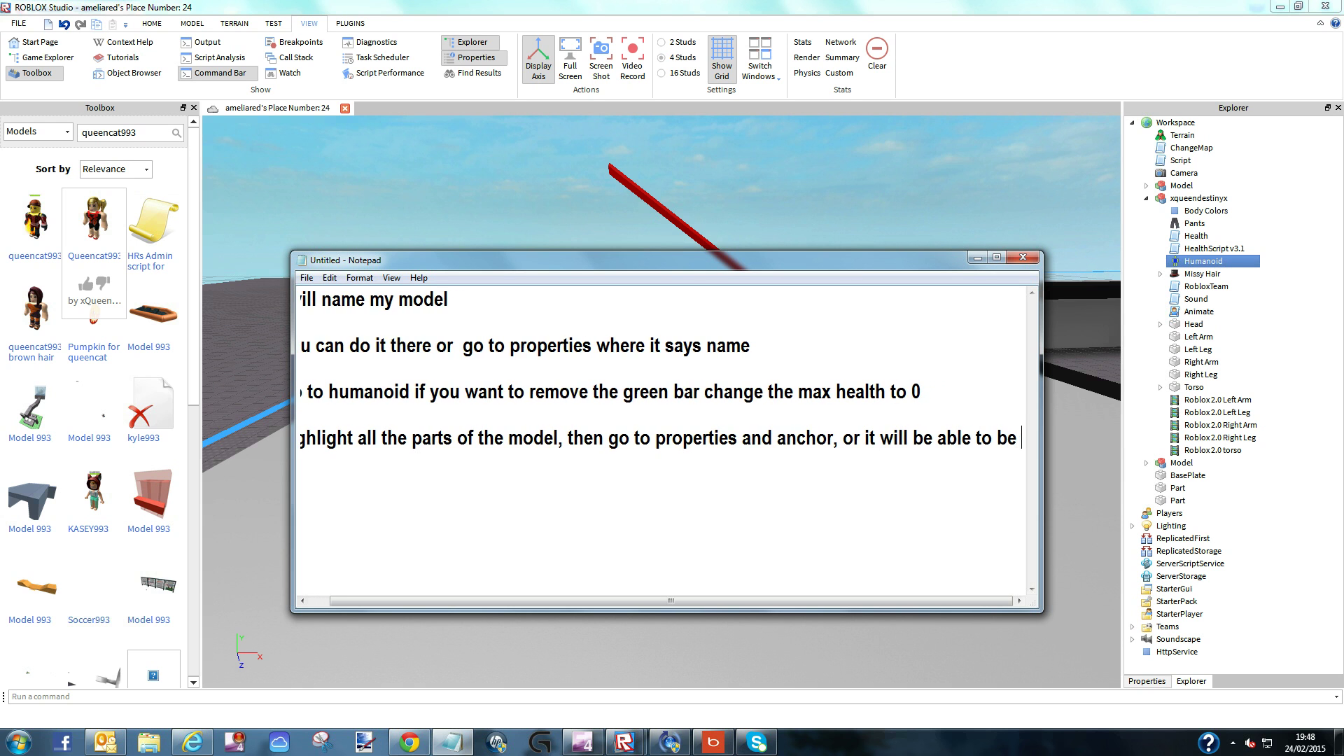
text(pushed ab)
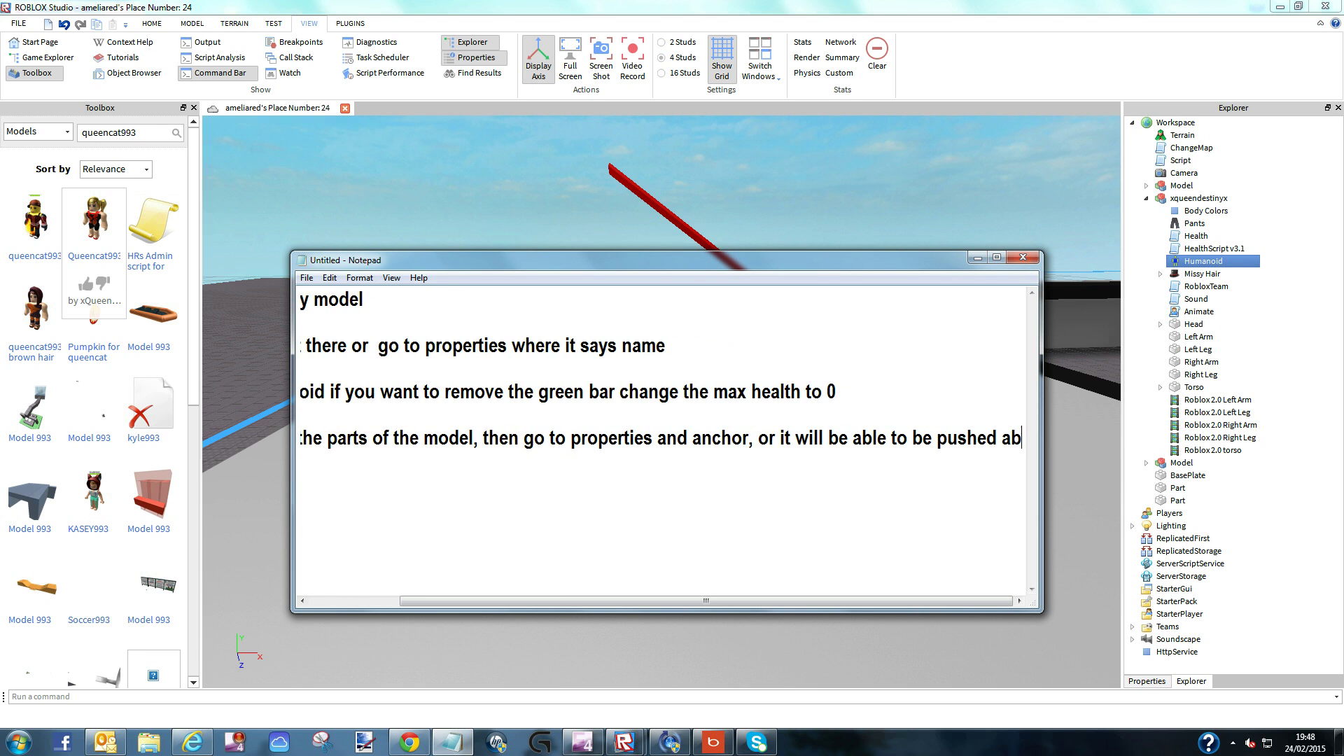
text(out.)
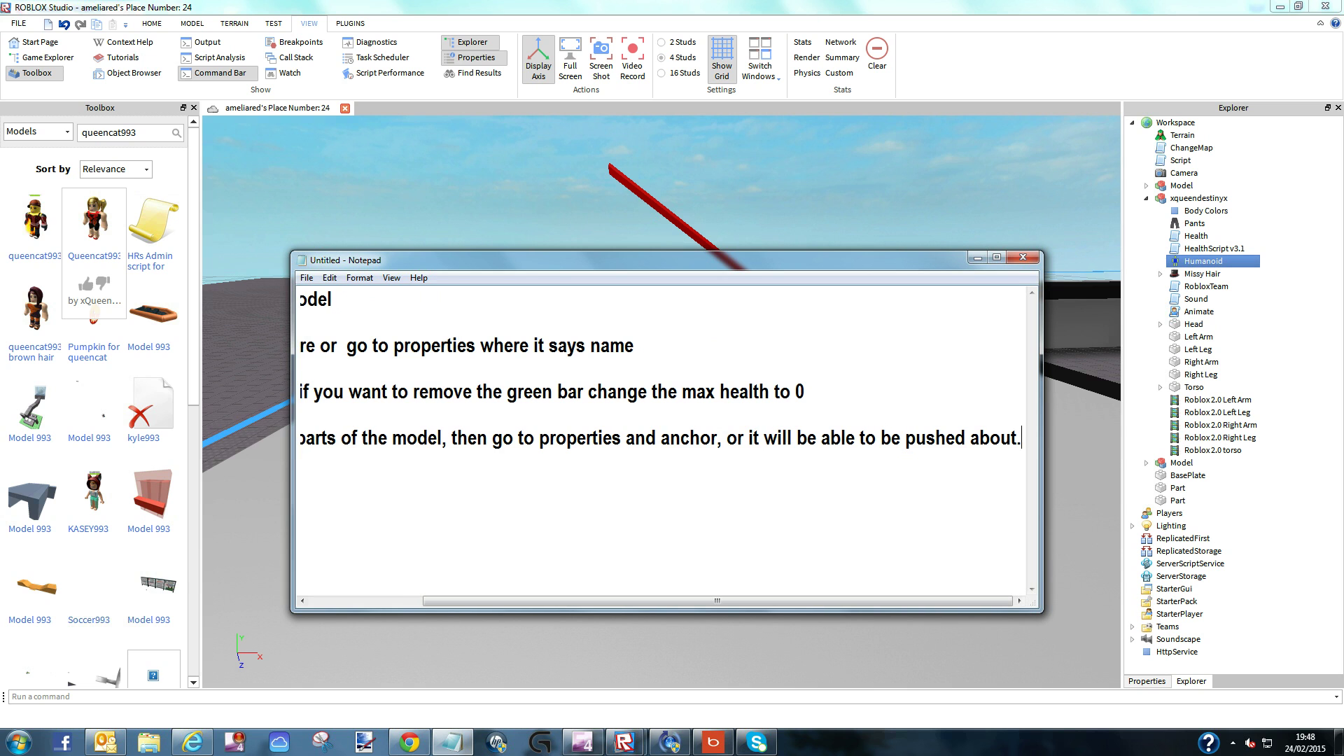
Step: Continue the last note sentence with ", then go to properties and anchor, or it will be able to be pushed about."
key(Return)
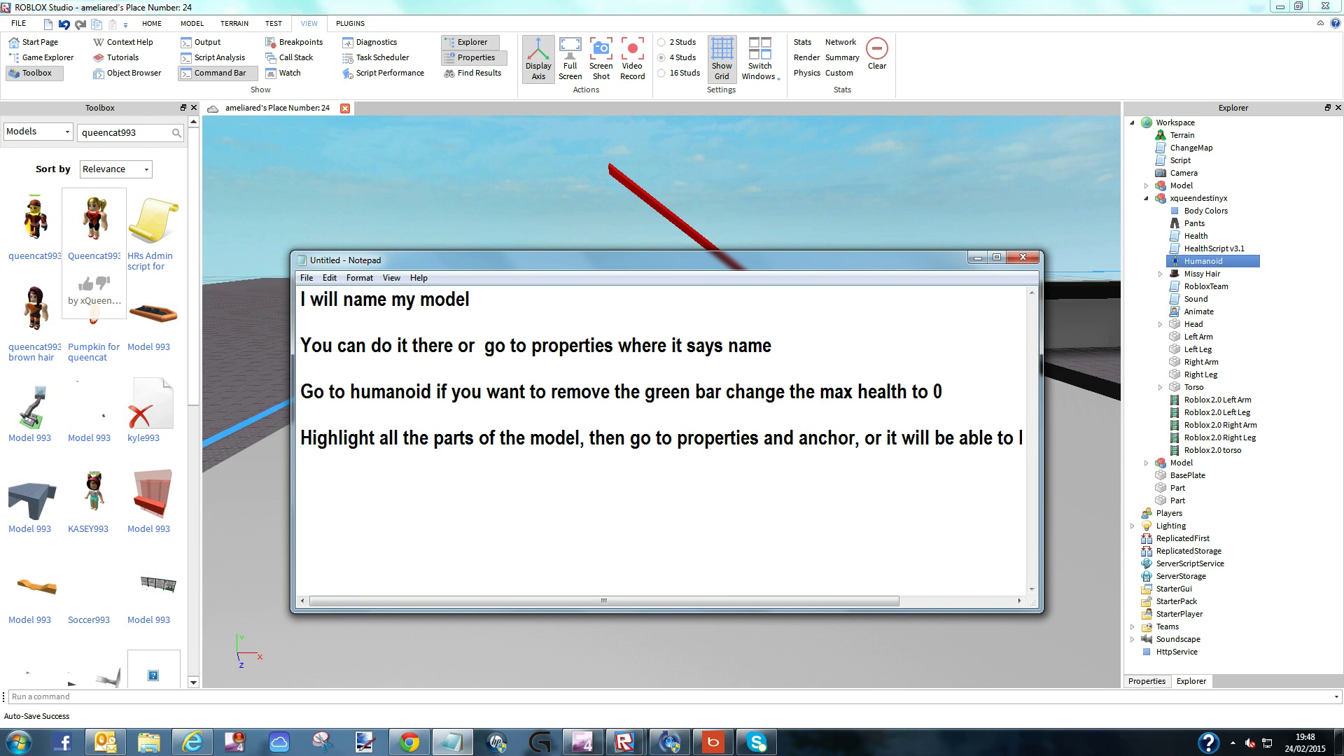
Step: Extend the selection in ROBLOX Studio to the brown-haired character's items from Body Colors through RobloxTeam
shift+click(1206, 211)
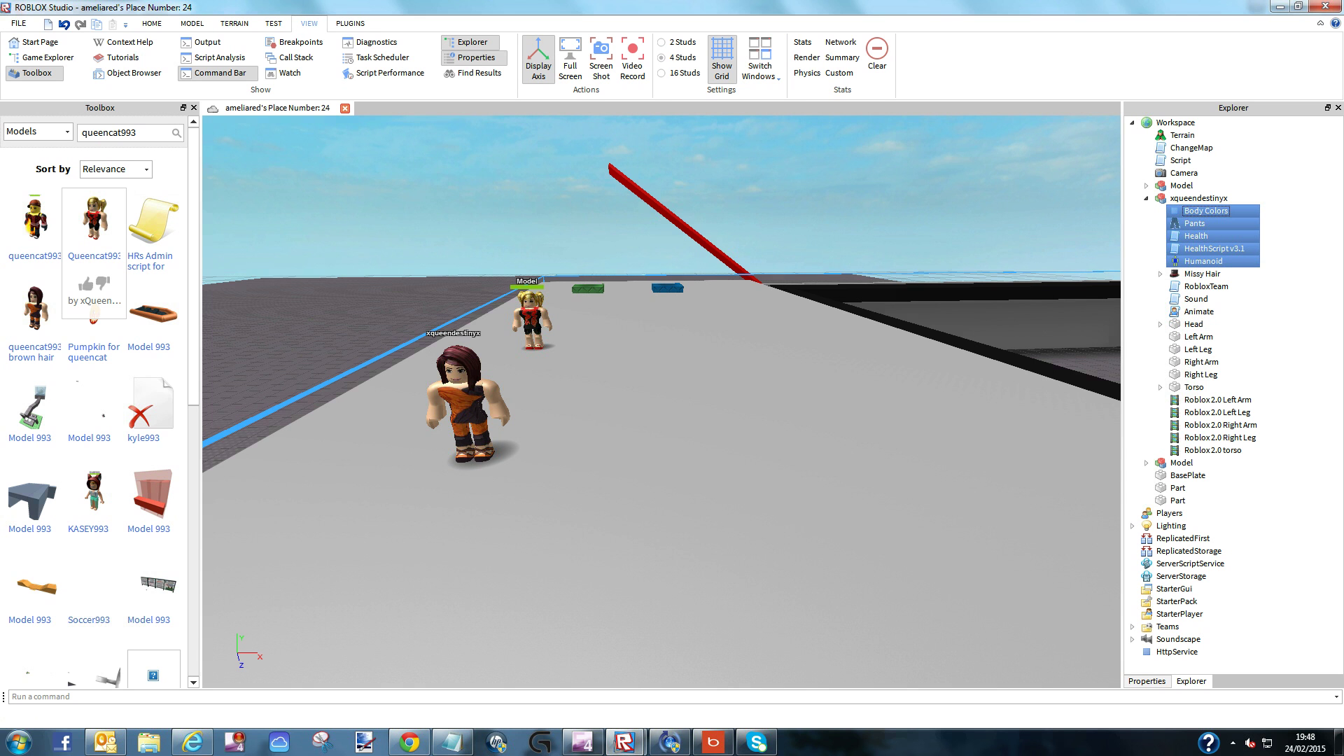
ctrl+click(1202, 274)
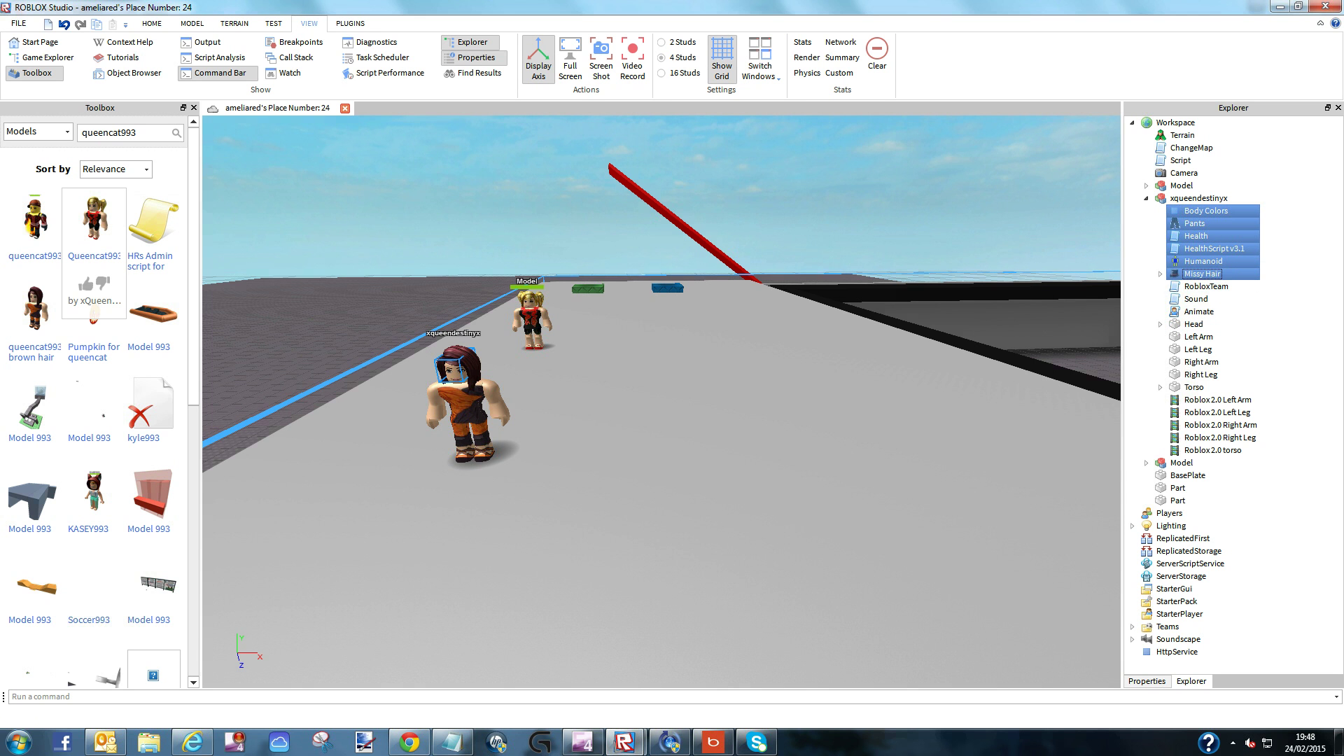
ctrl+click(1206, 286)
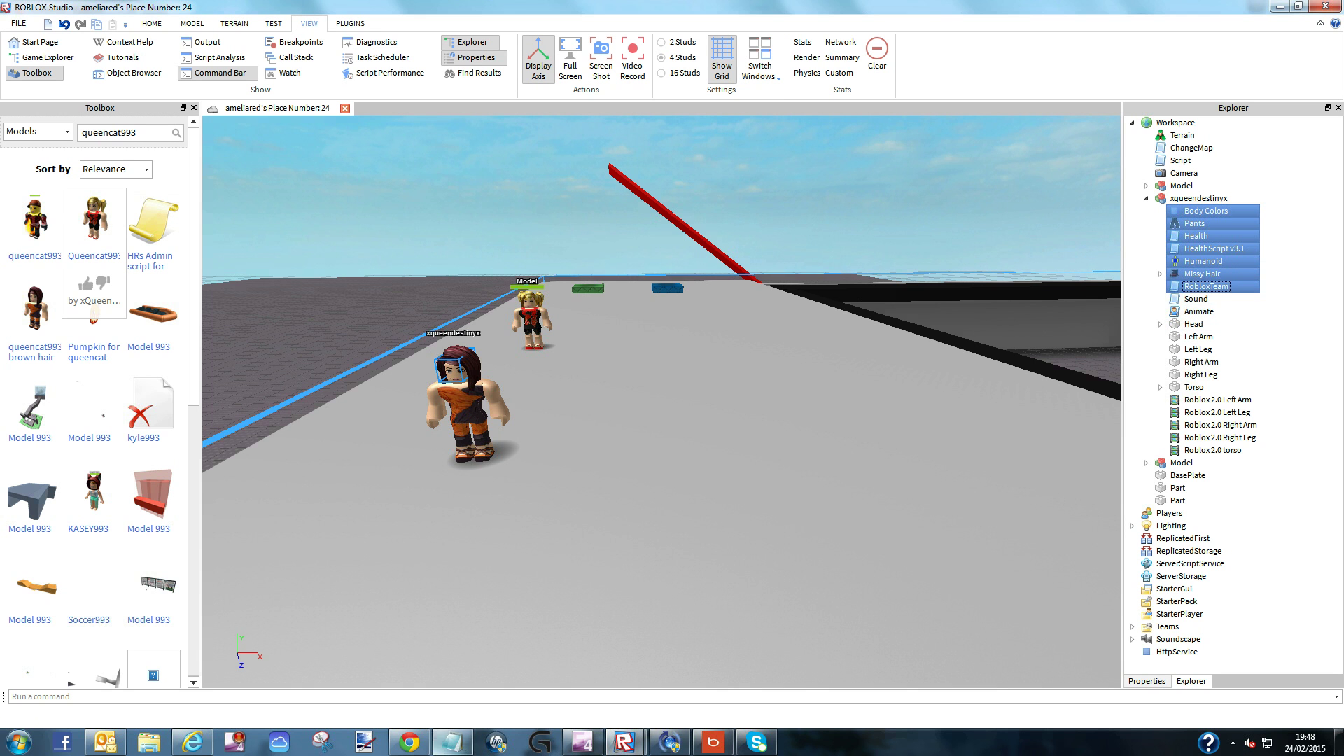
Step: In Notepad, wrap "to be pushed about." onto its own line and add the paragraph "Hold down control click on all the parts"
click(452, 742)
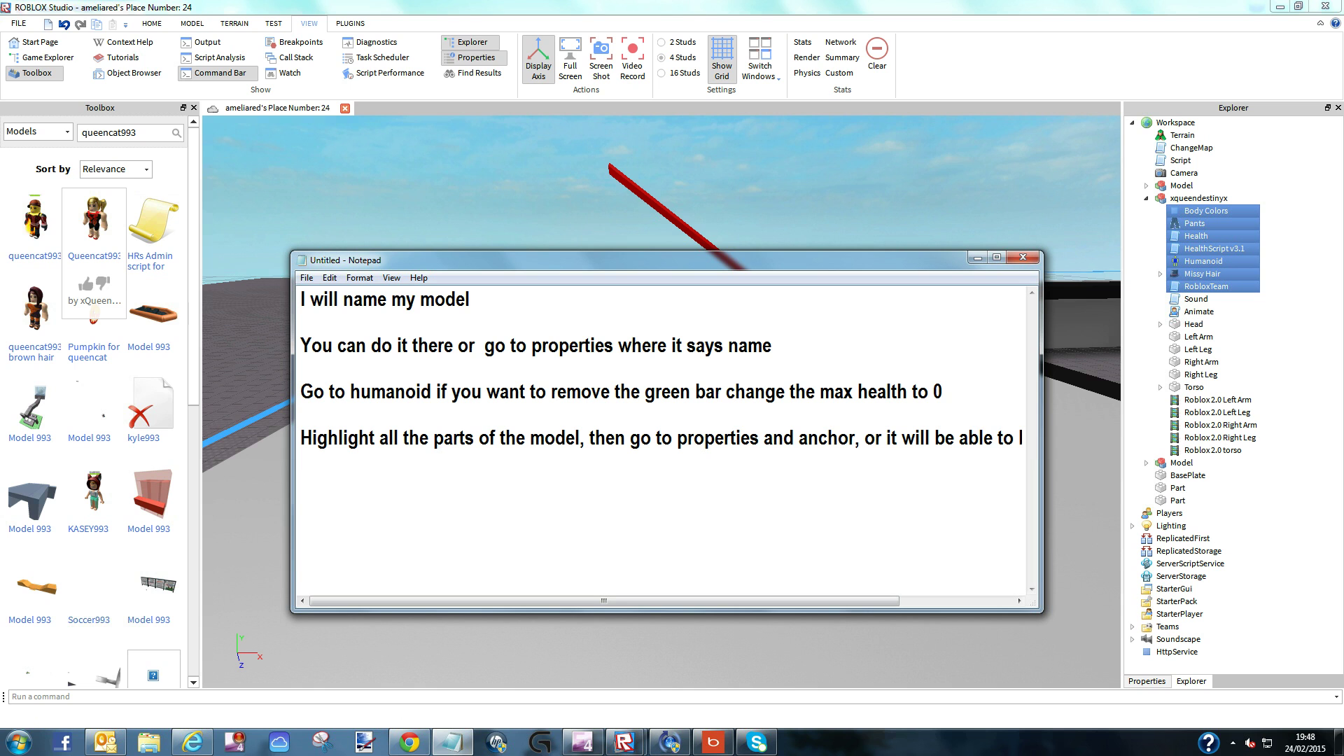
text(be pushed about.)
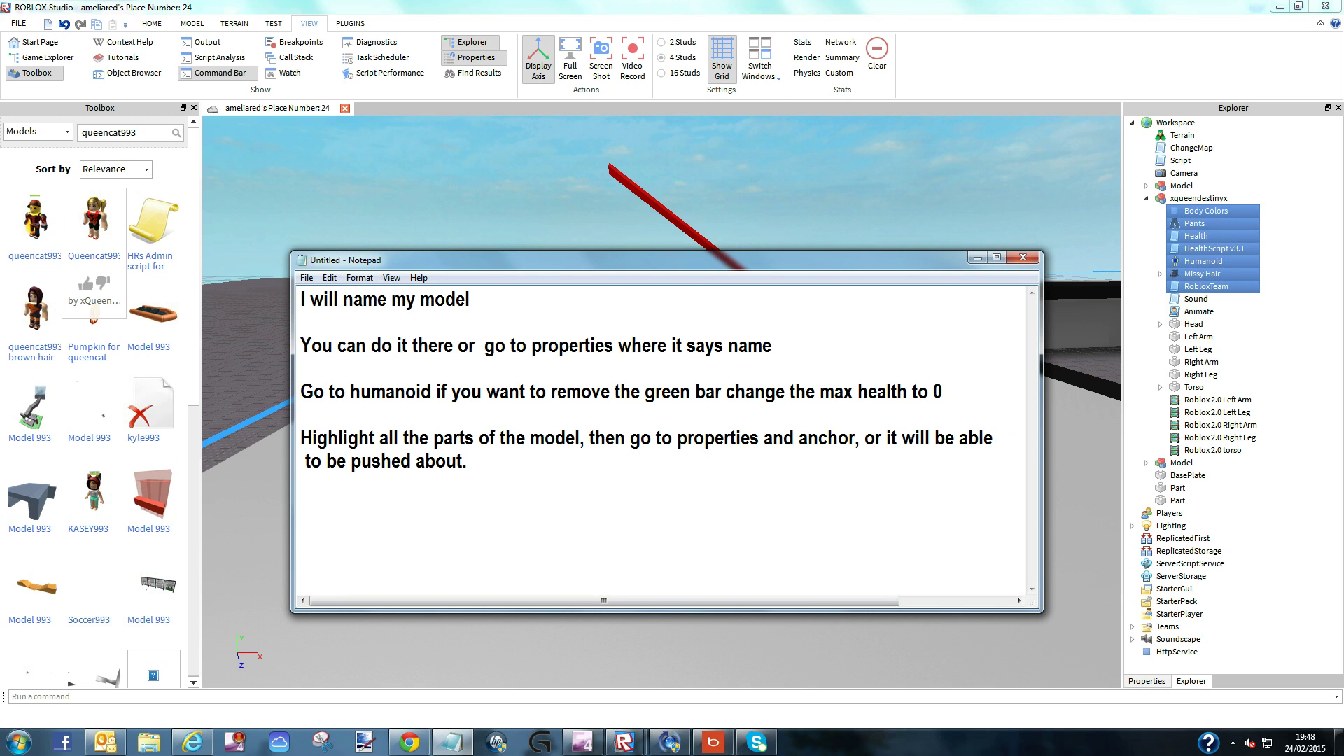
text(Hold down control click on all the parts, th)
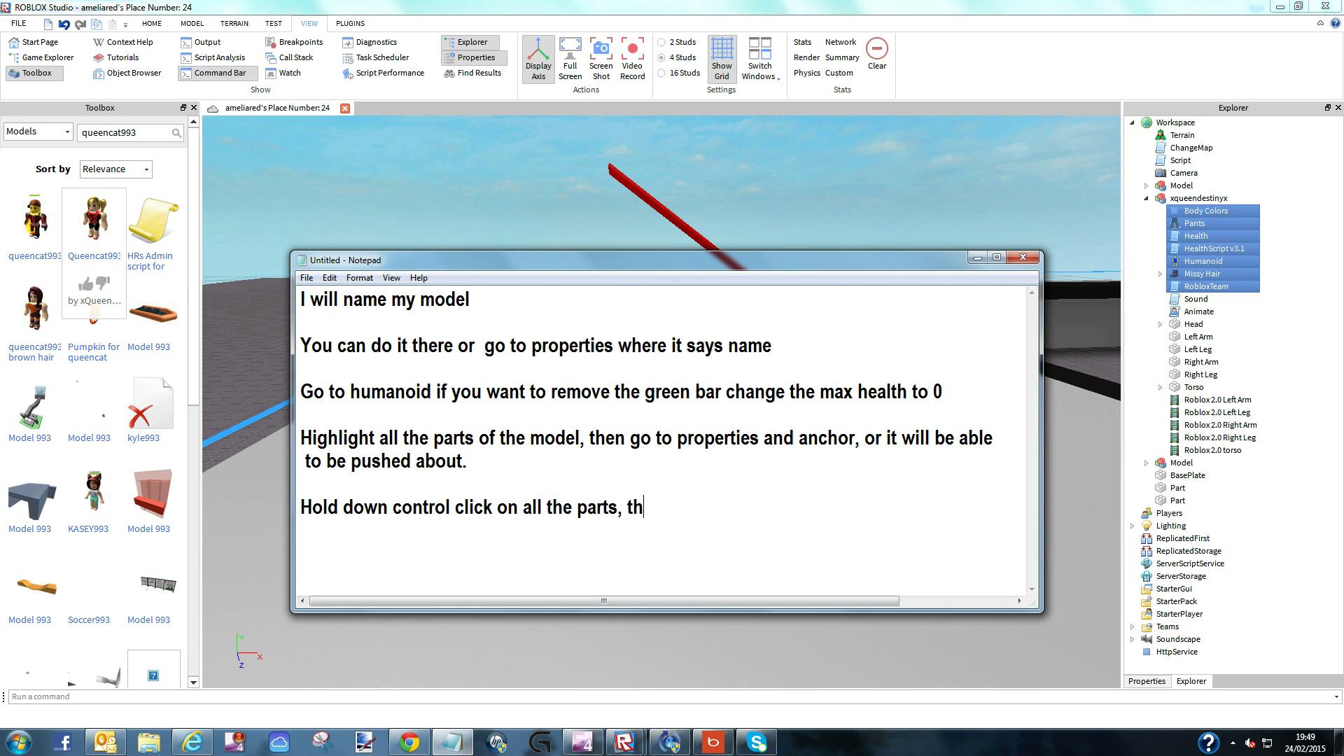
text(en go to p)
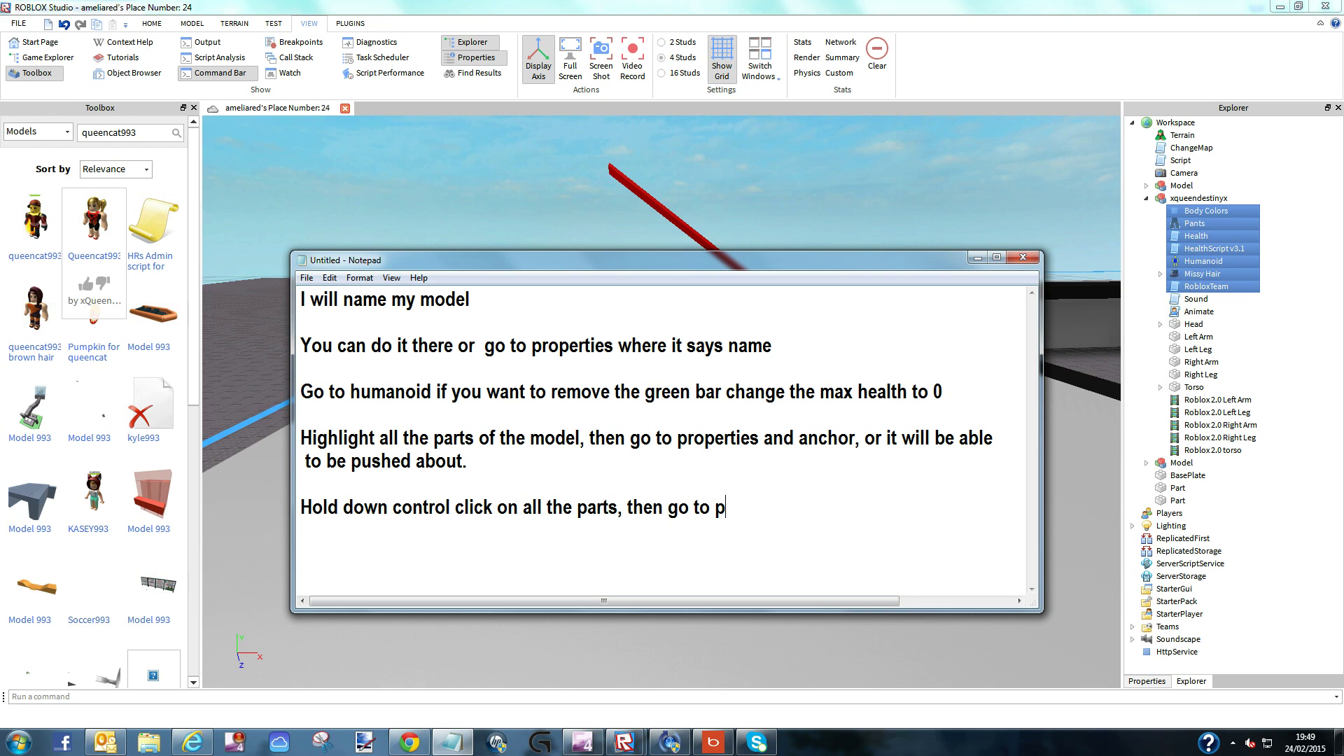
text(roperties and)
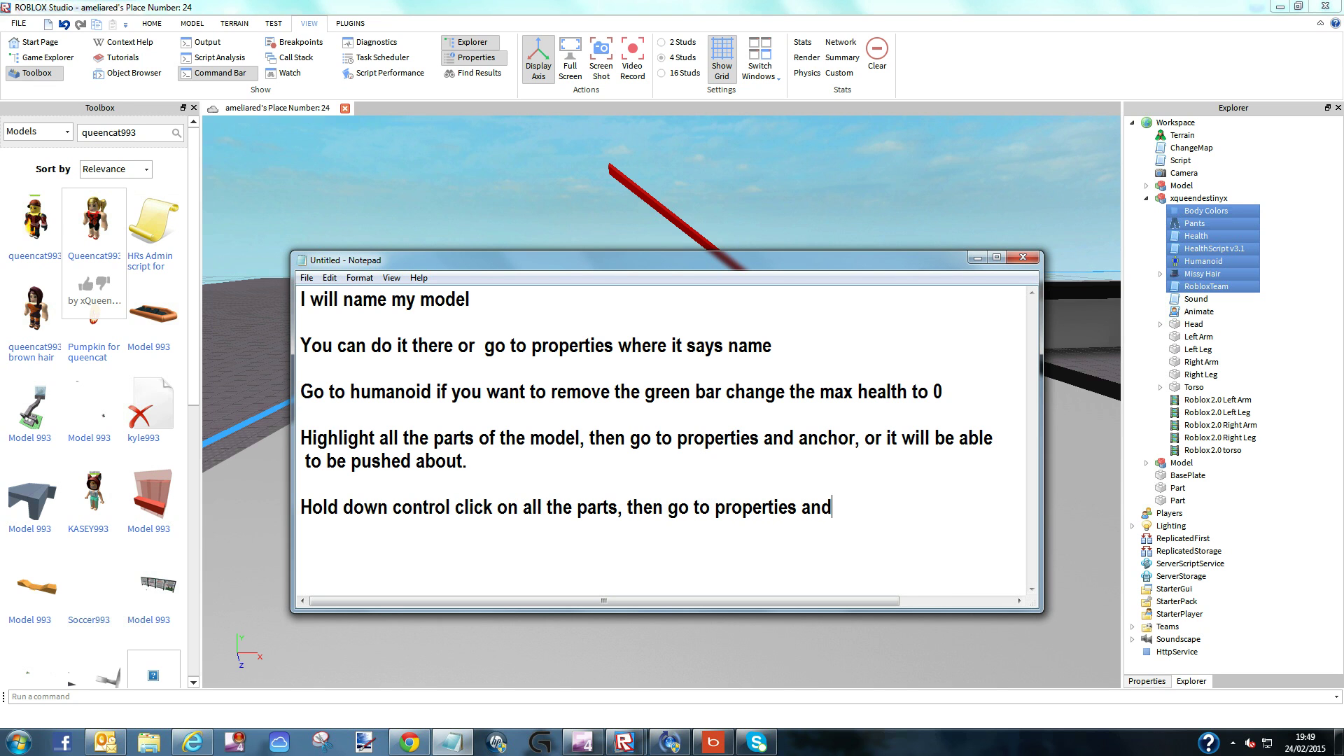
text( anchor, follow what )
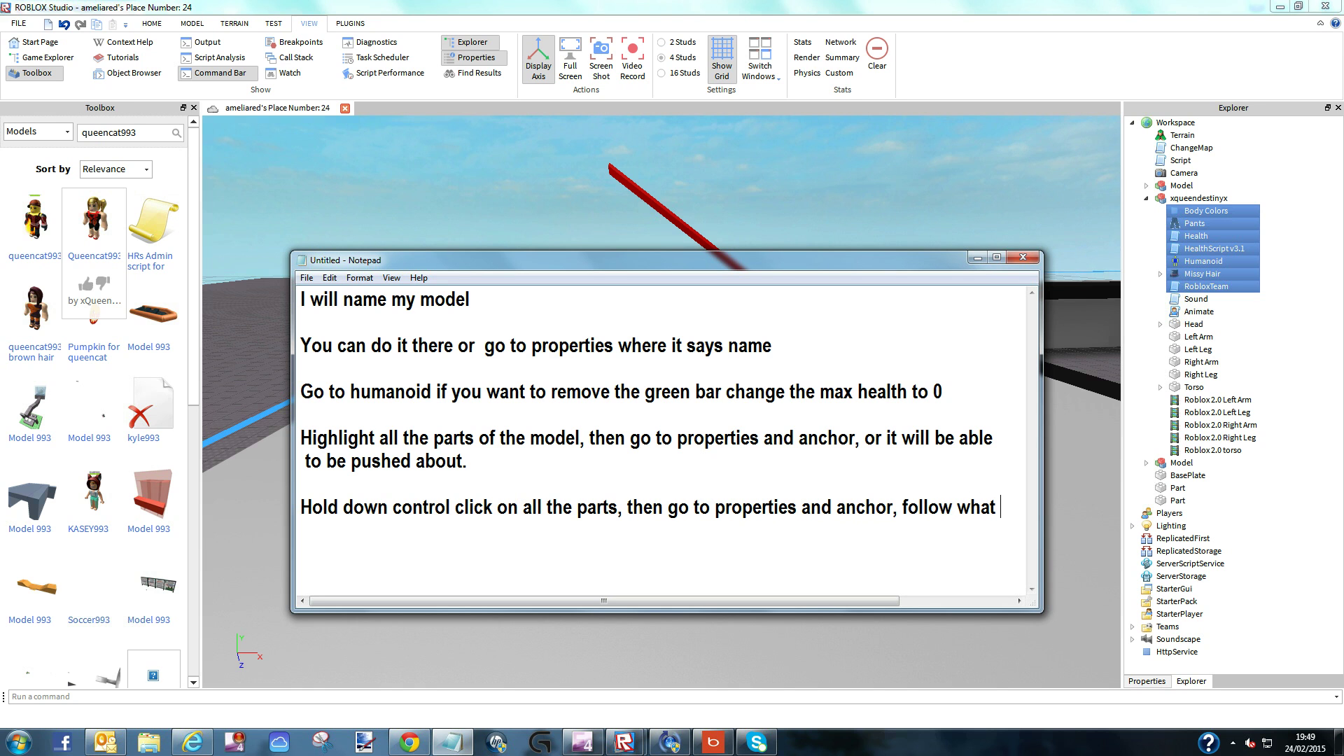
text(I do)
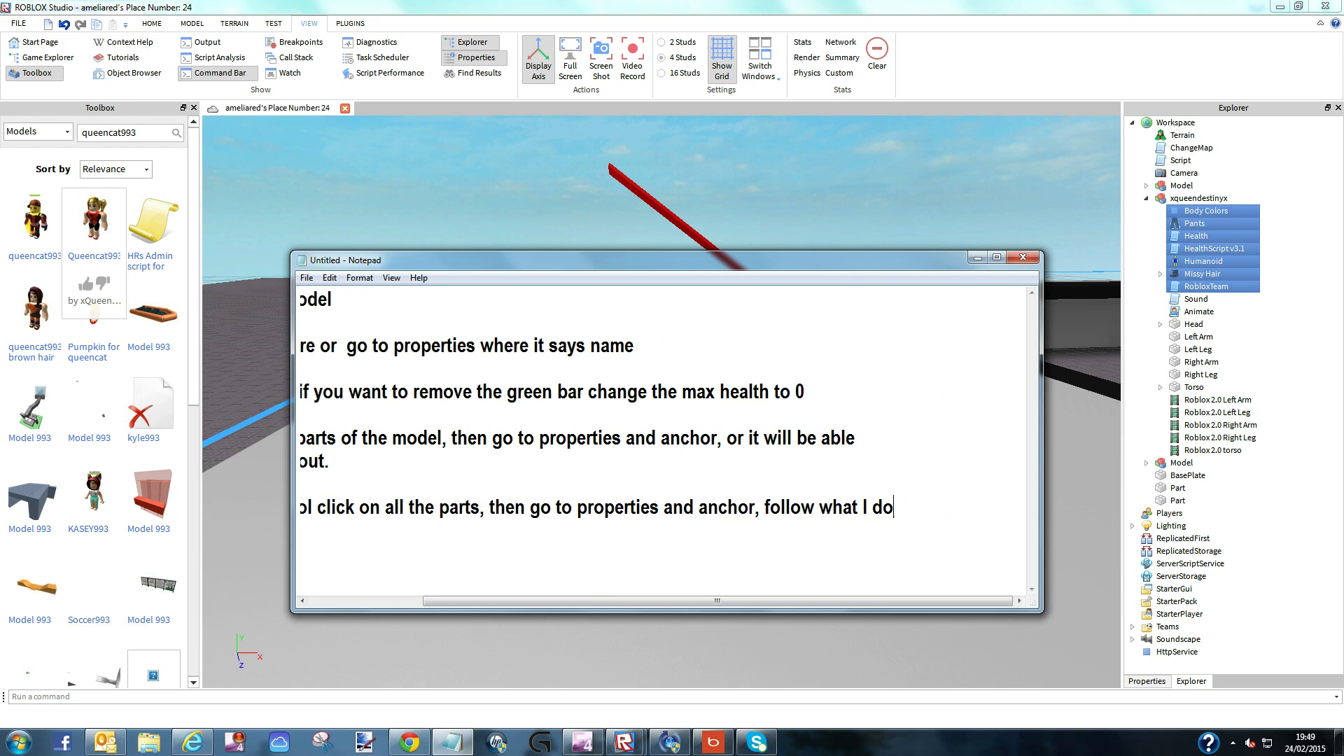
Step: Finish the last note paragraph with ", then go to properties and anchor, follow what I do" and start a new line
key(Return)
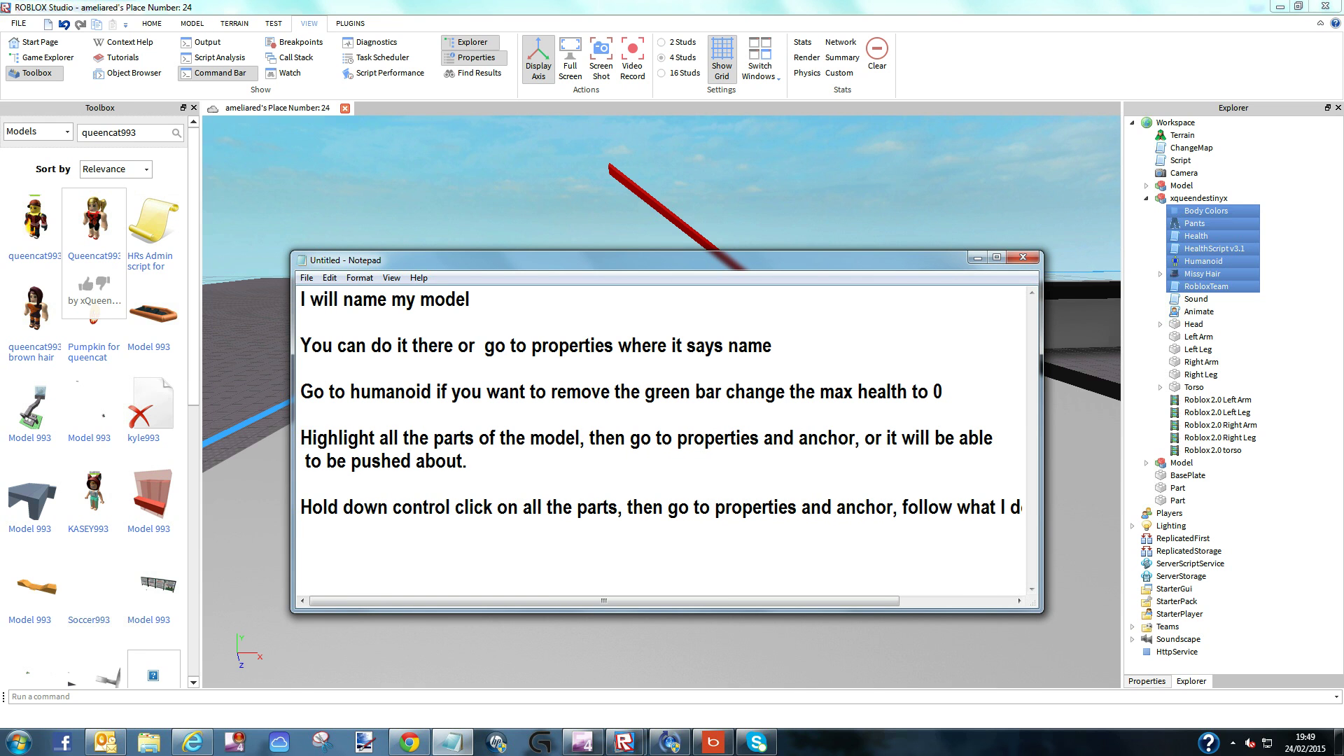
Step: Add the brown-haired character's remaining items, from Sound through Roblox 2.0 torso, to the selection in ROBLOX Studio
ctrl+click(1195, 300)
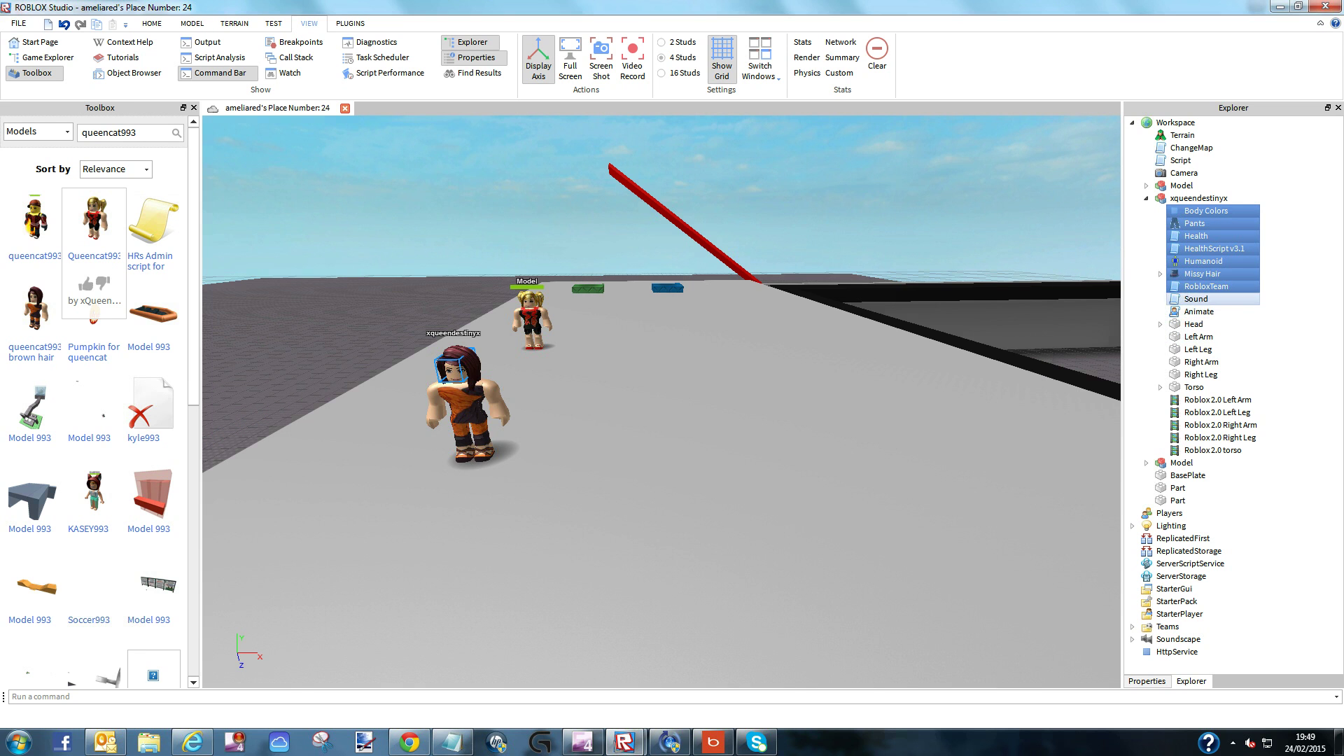
ctrl+click(1198, 312)
ctrl+click(1193, 324)
ctrl+click(1198, 336)
ctrl+click(1198, 349)
ctrl+click(1201, 361)
ctrl+click(1201, 374)
ctrl+click(1194, 387)
ctrl+click(1217, 399)
ctrl+click(1216, 412)
ctrl+click(1218, 425)
ctrl+click(1218, 438)
ctrl+click(1212, 450)
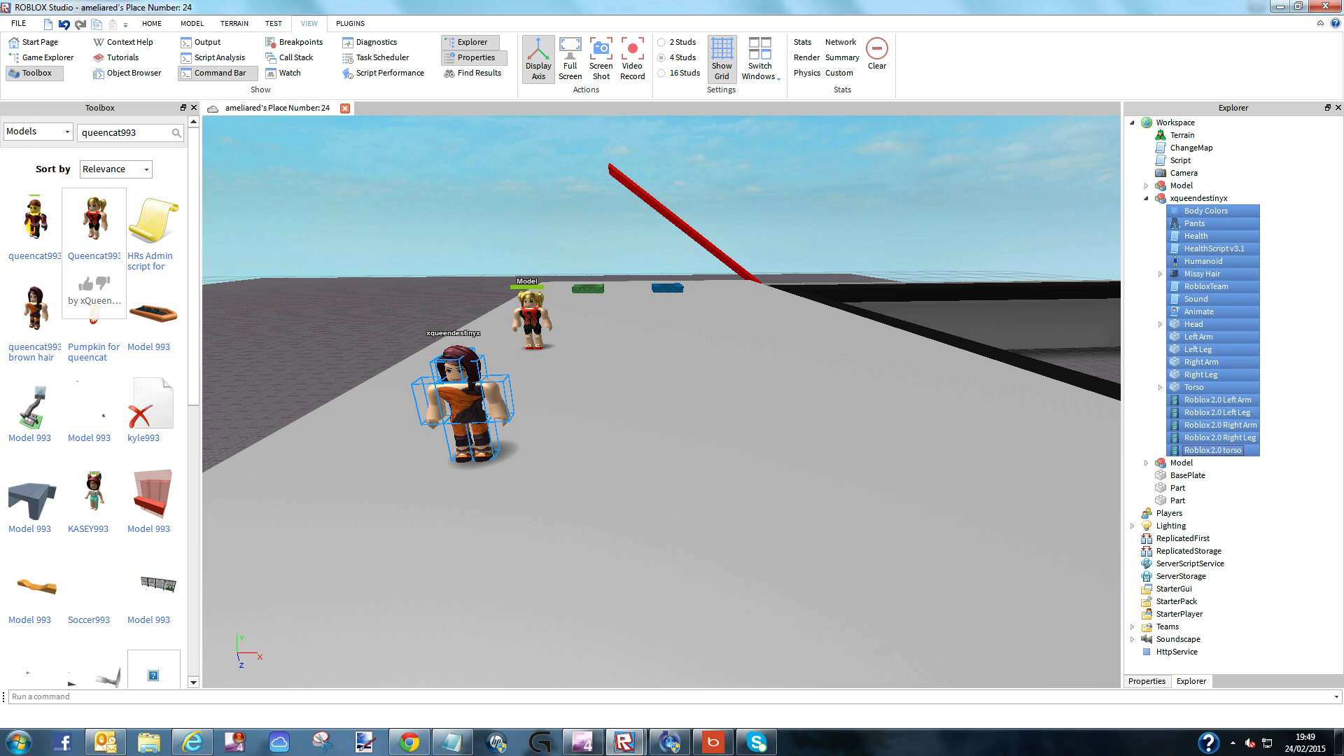
Step: Turn on Anchored for all selected parts of the brown-haired character, return to the model tree and clear the selection
click(1147, 681)
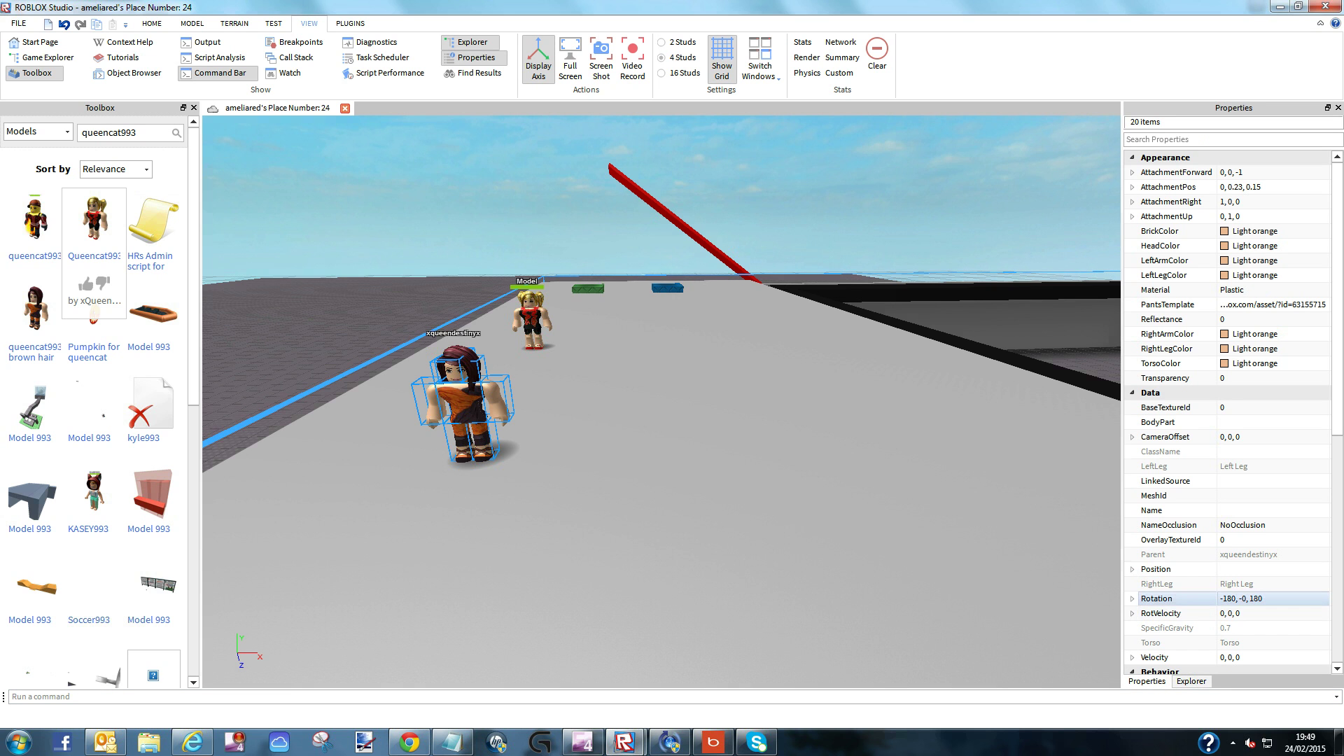
scroll(1228, 413, down, 5)
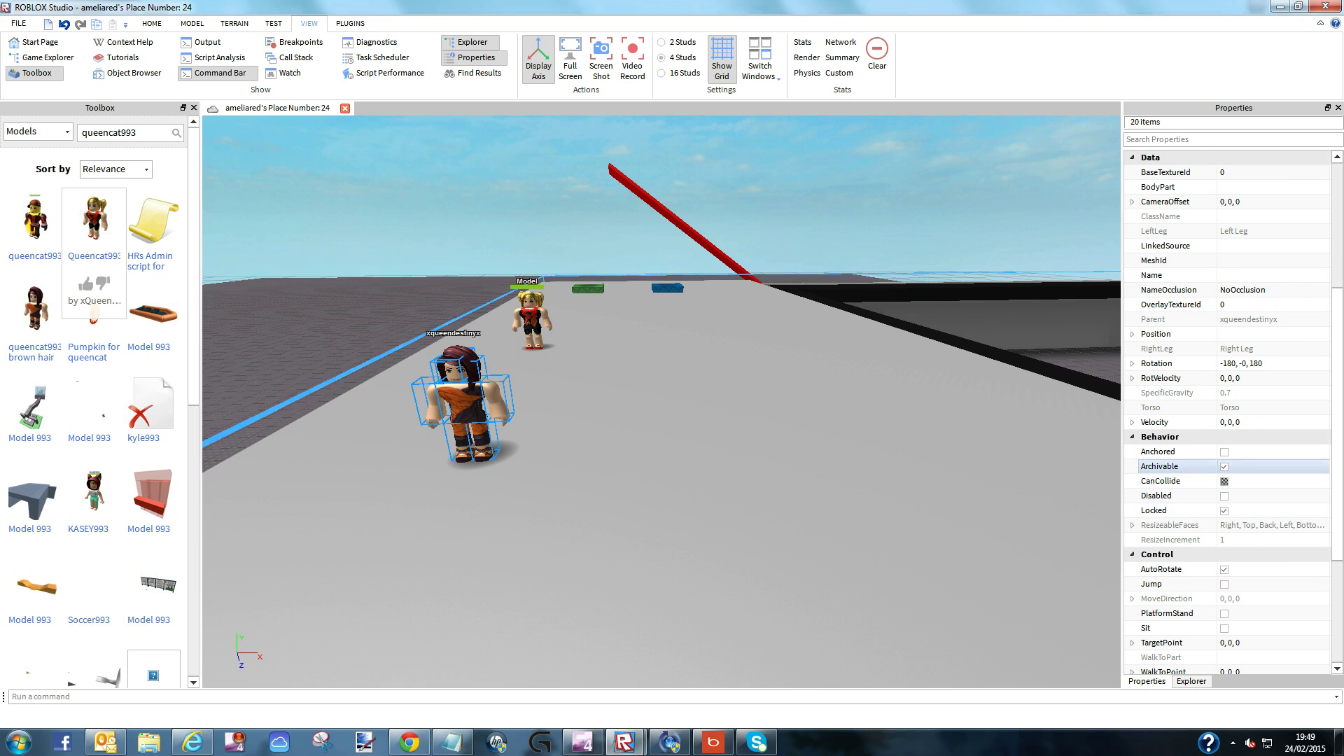
click(1166, 451)
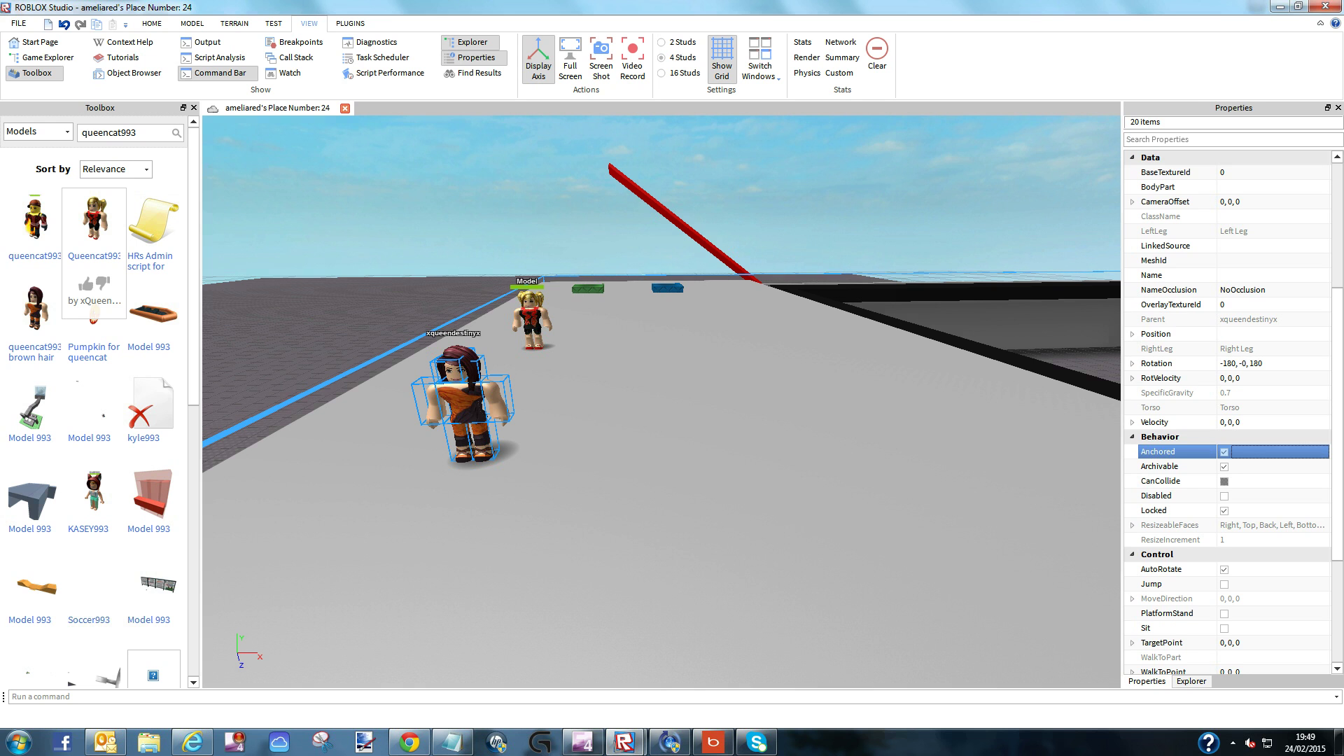
click(1191, 681)
click(1036, 532)
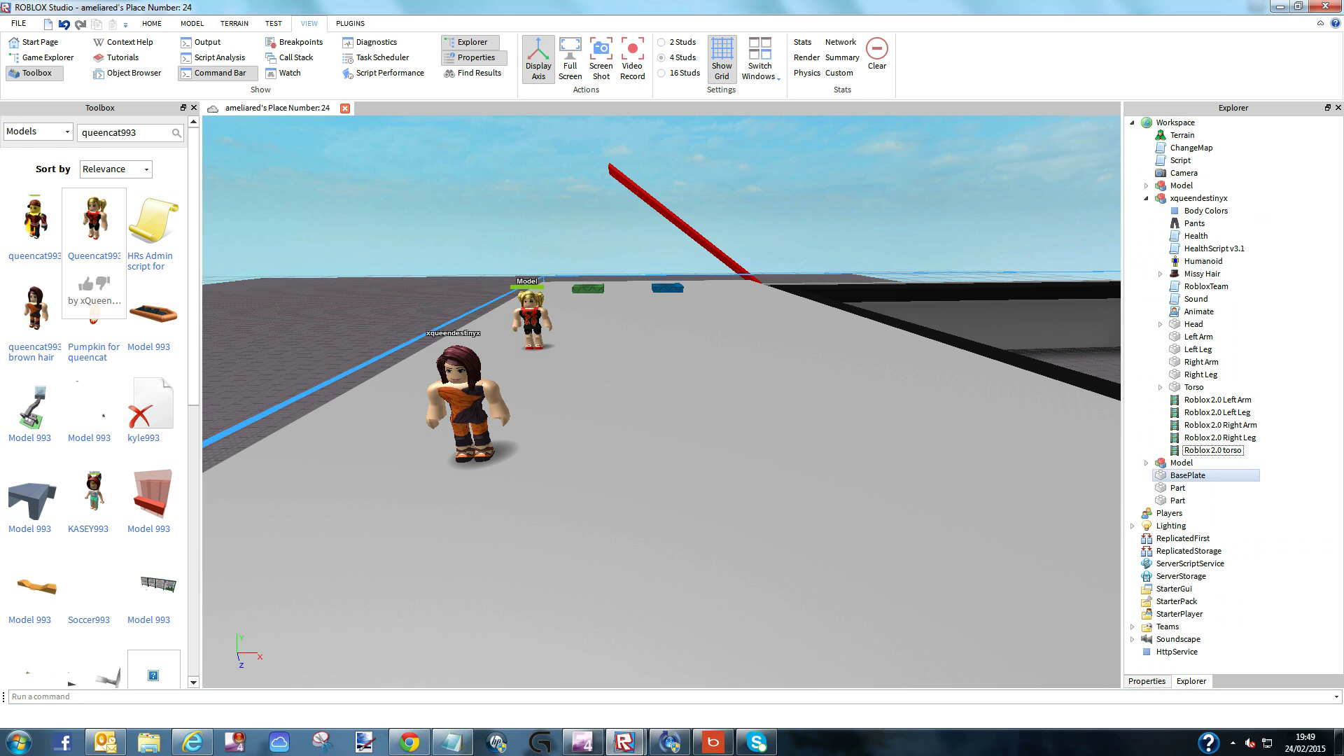
Step: Switch to Notepad and replace the whole note with the heading "Now Dialogue"
click(452, 742)
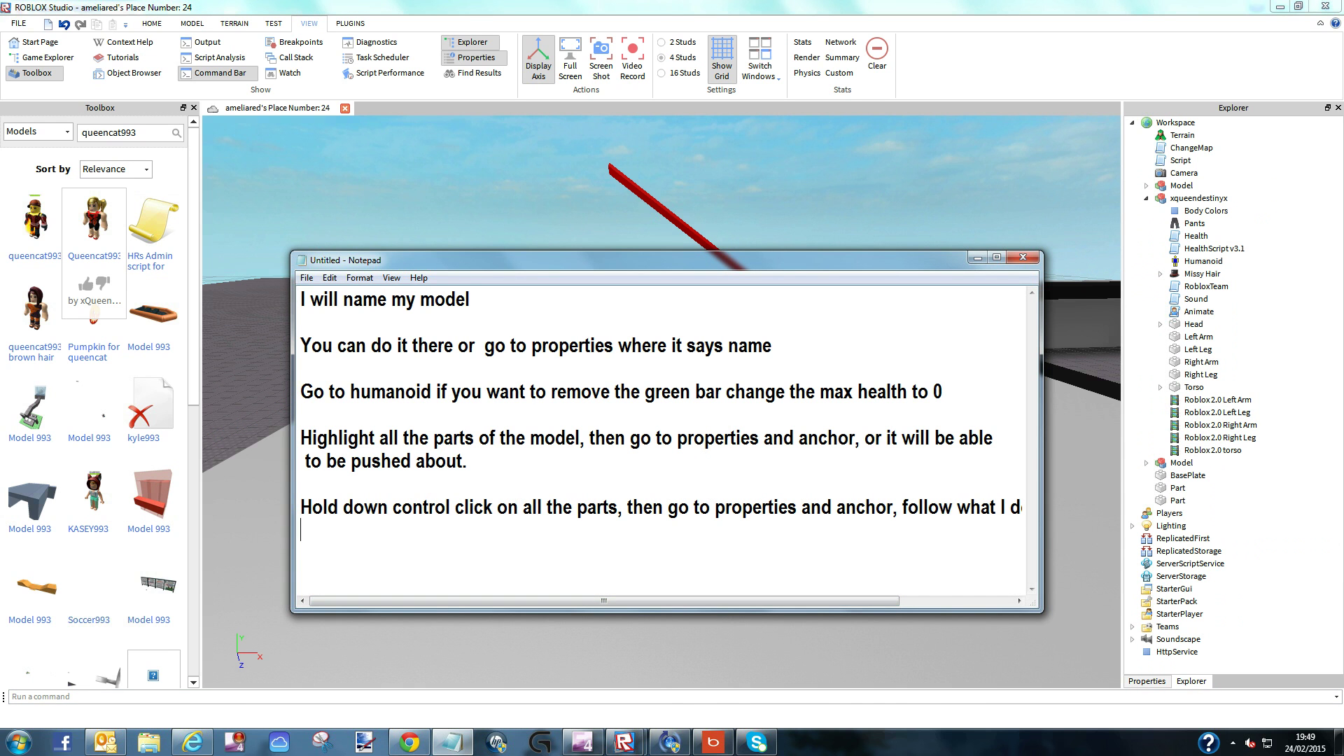
key(ctrl+a)
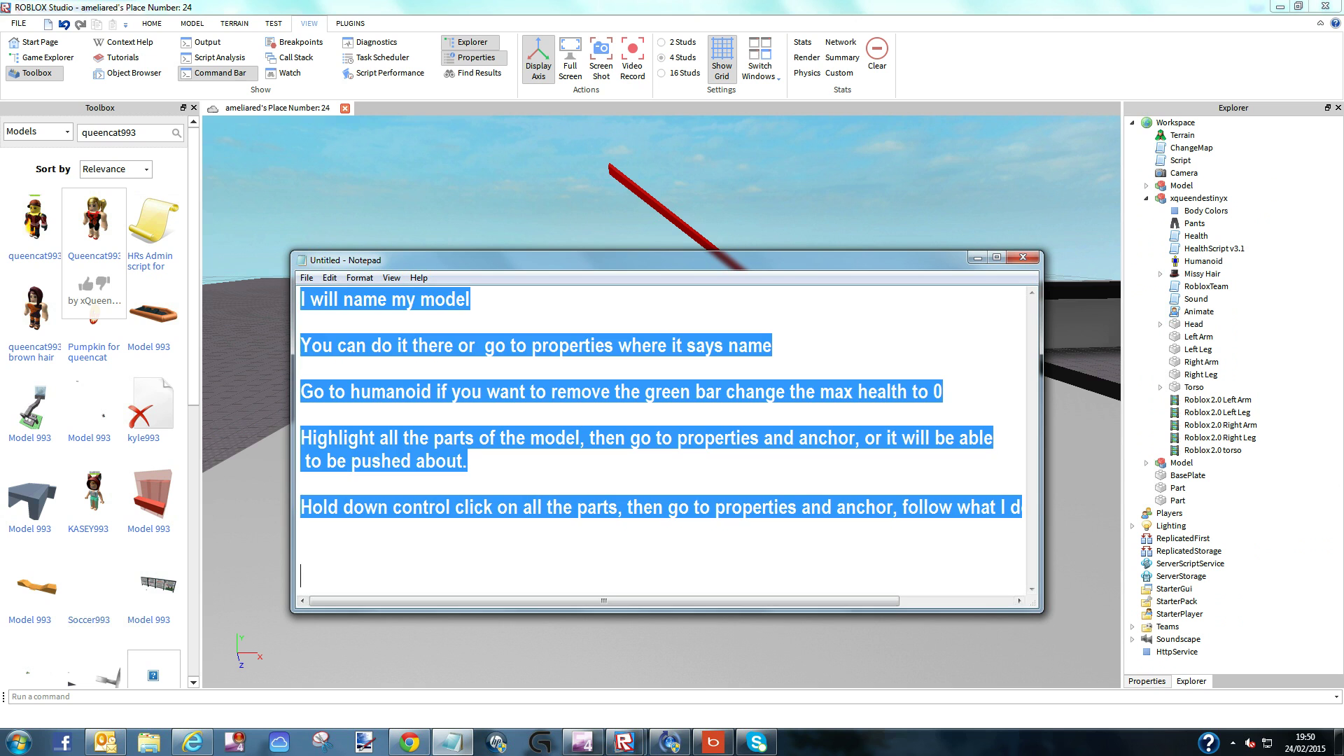
key(BackSpace)
text(No )
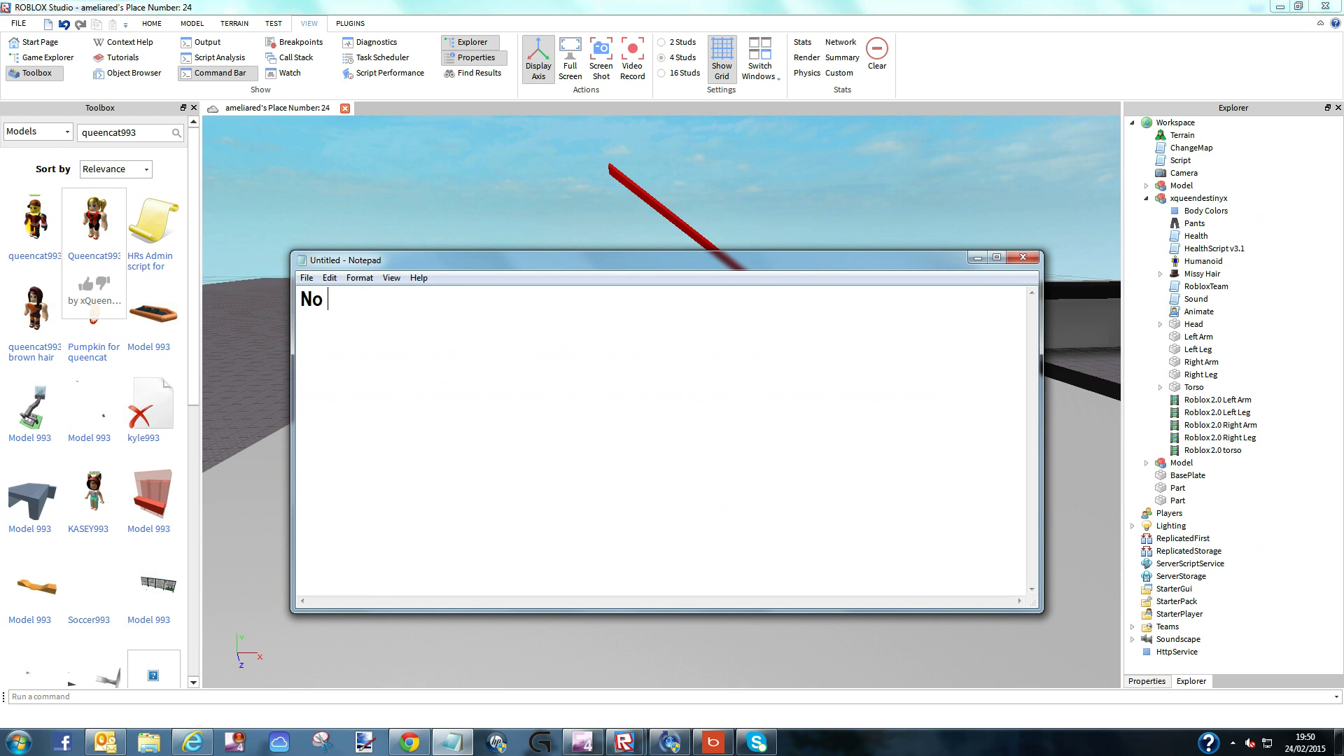
text(w Dialogue)
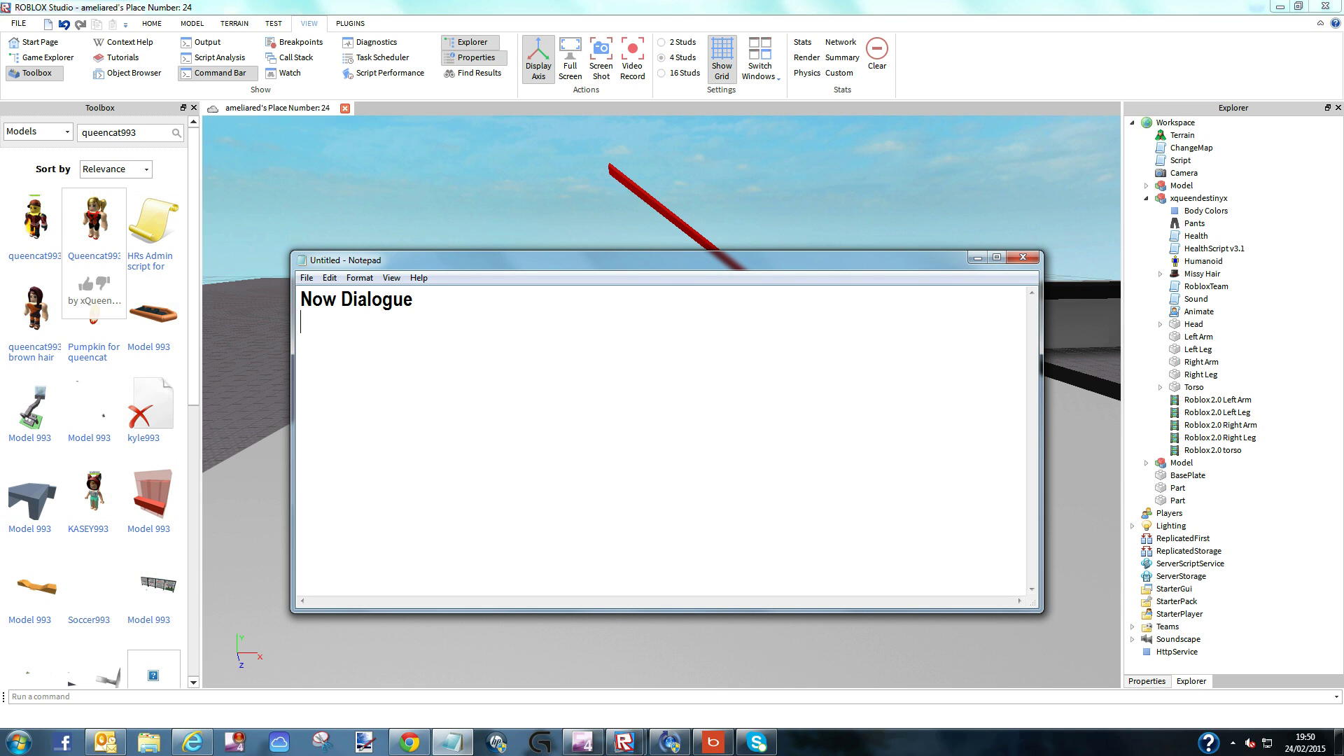
Step: Add the line "click on the head" below the heading in the note
key(Return)
text(click on the head)
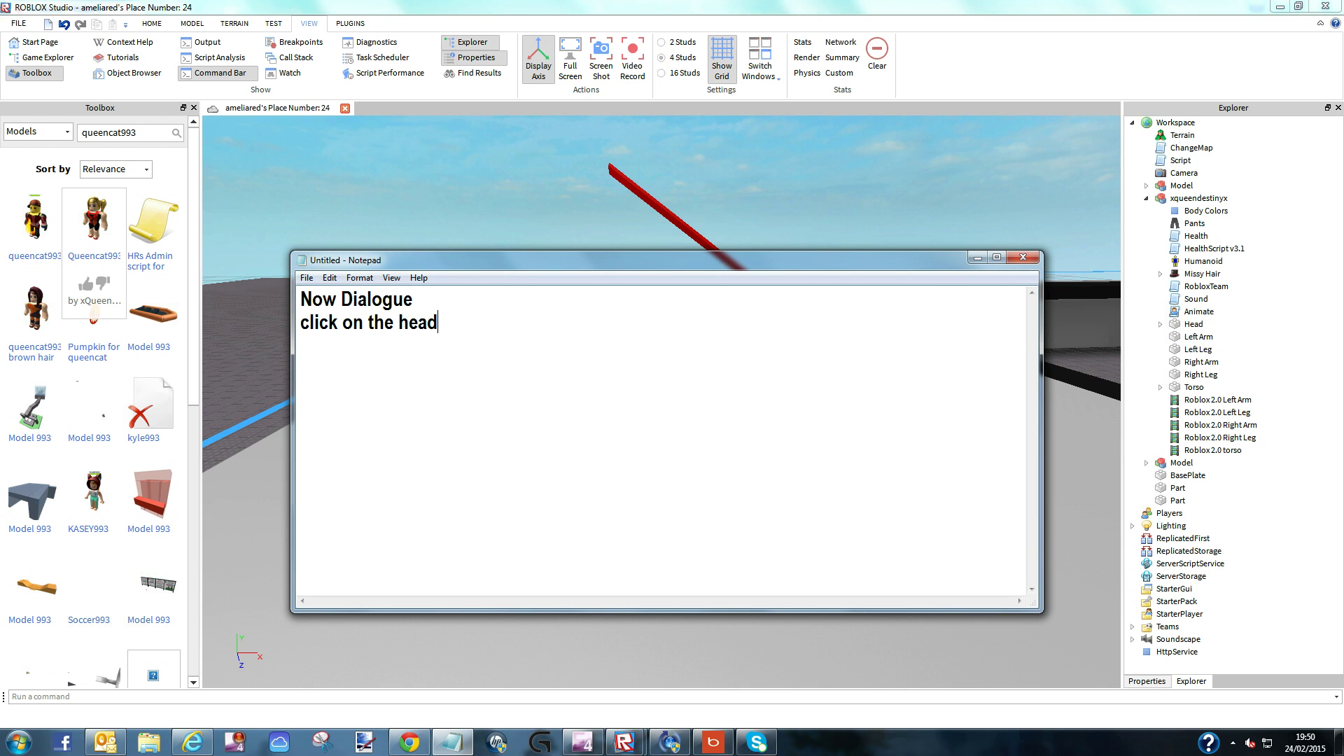
Step: Extend the note's last line to read "click on the head and follow"
text(and folld)
key(BackSpace)
text(ow)
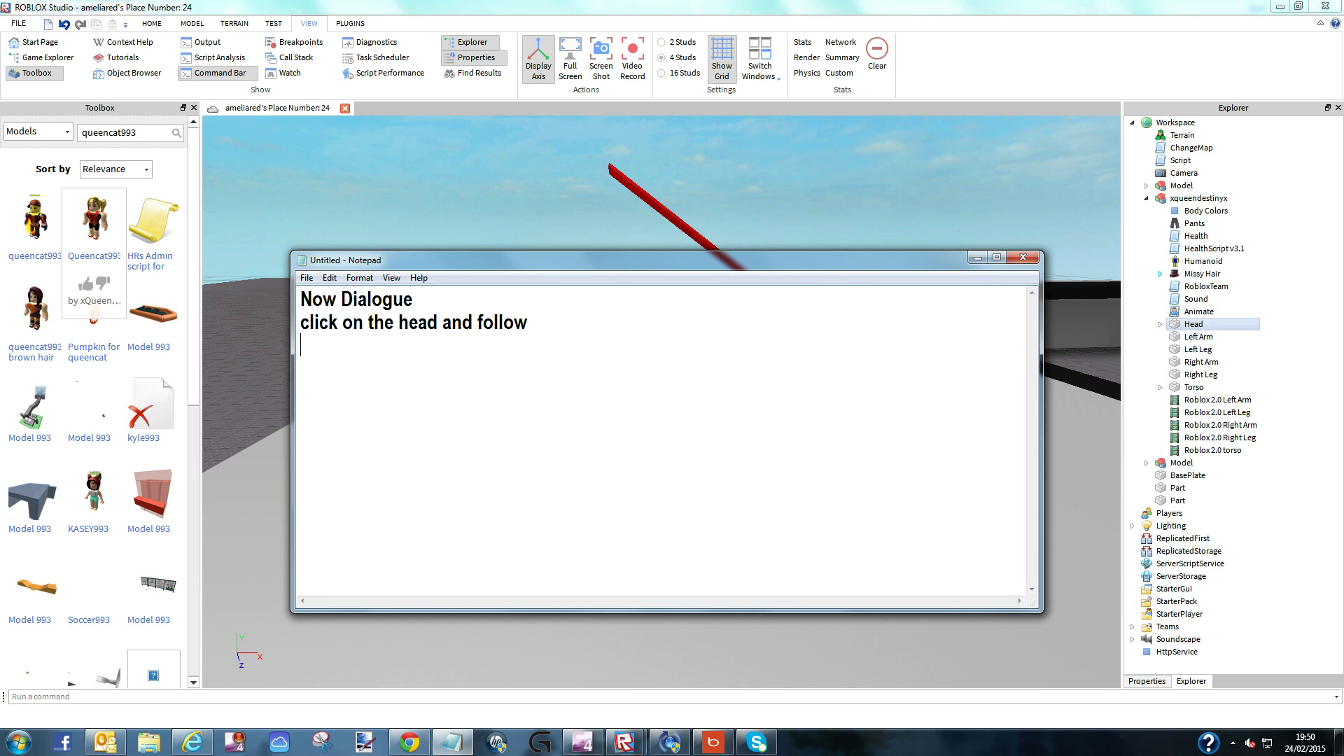
Step: Expand the brown-haired character's Head in ROBLOX Studio and insert a Dialog object into it
right_click(1173, 324)
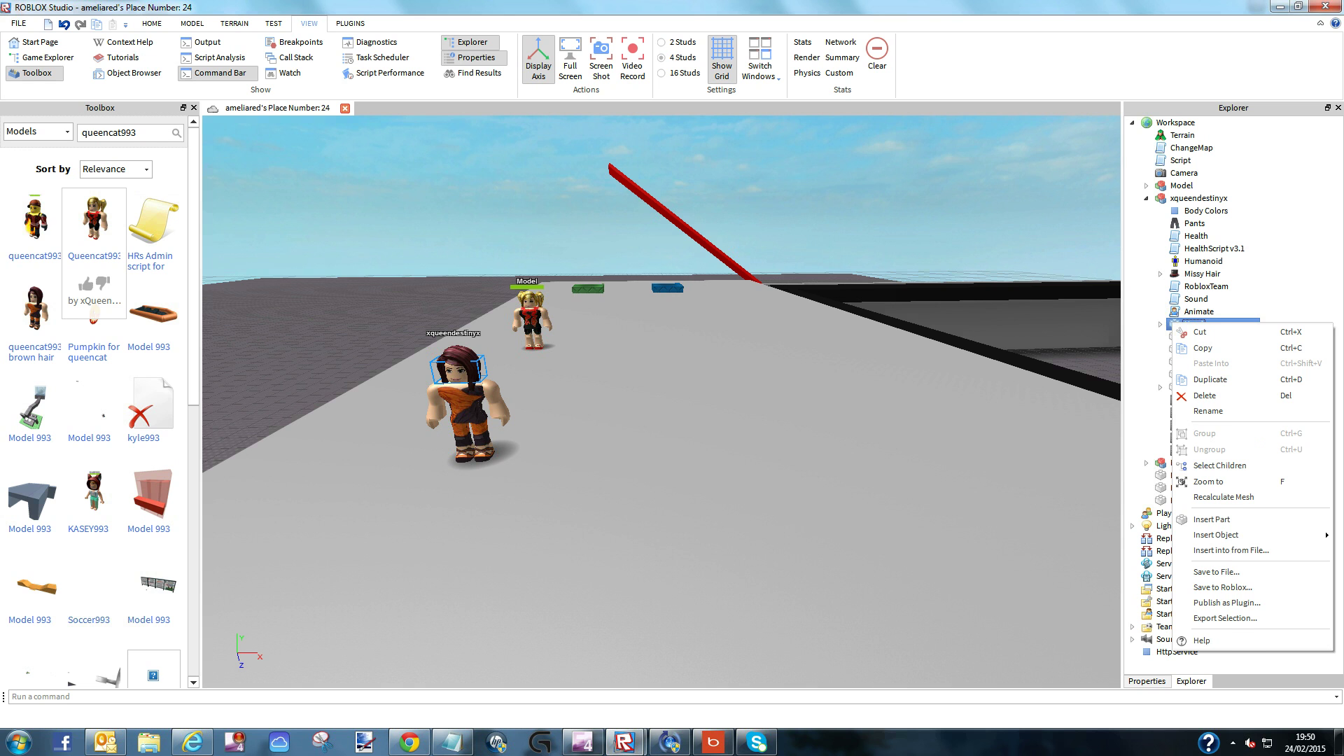
click(1160, 324)
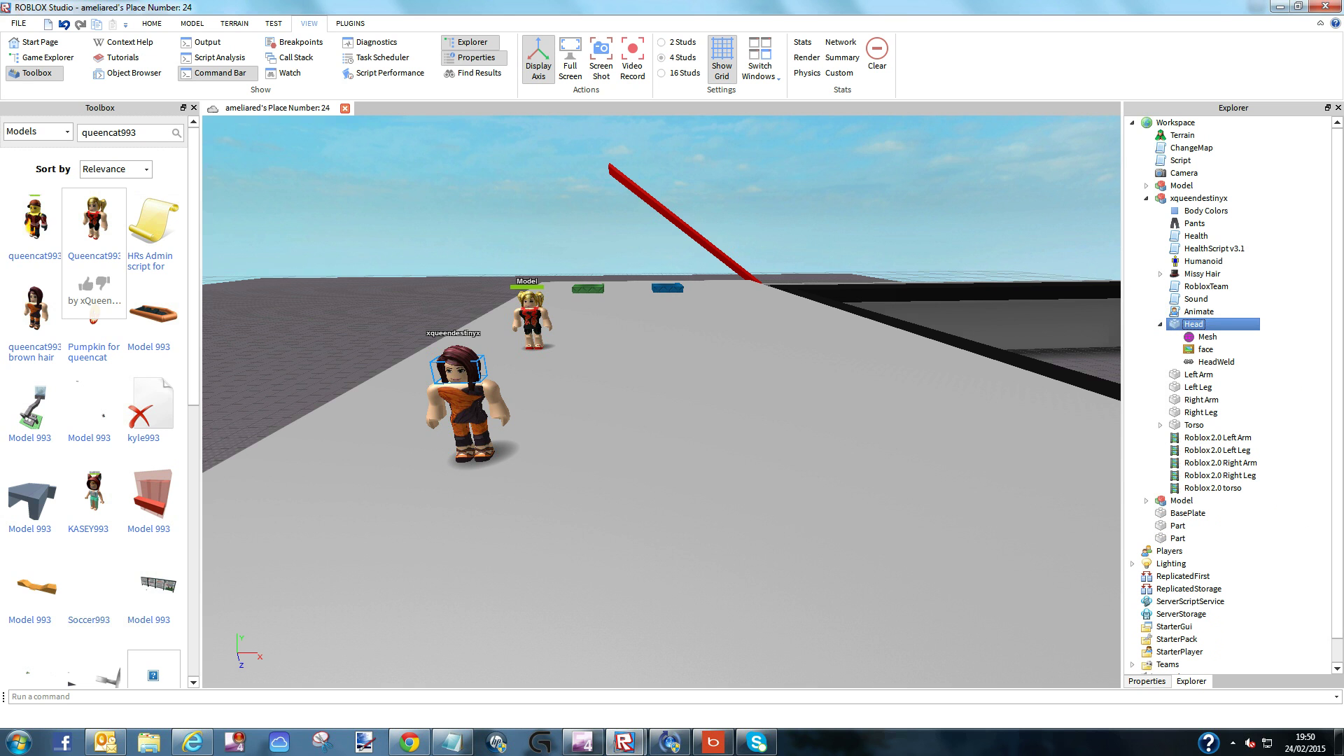
right_click(1174, 324)
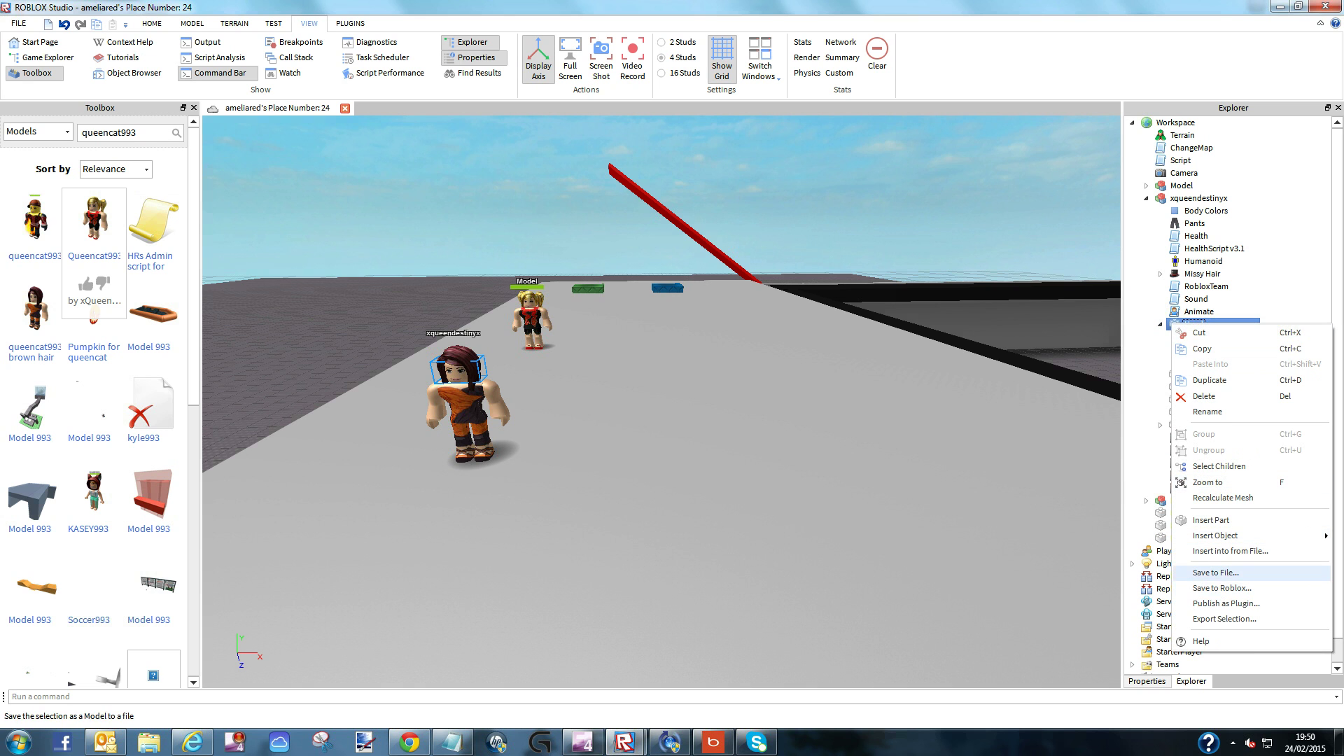
mouse_move(1217, 535)
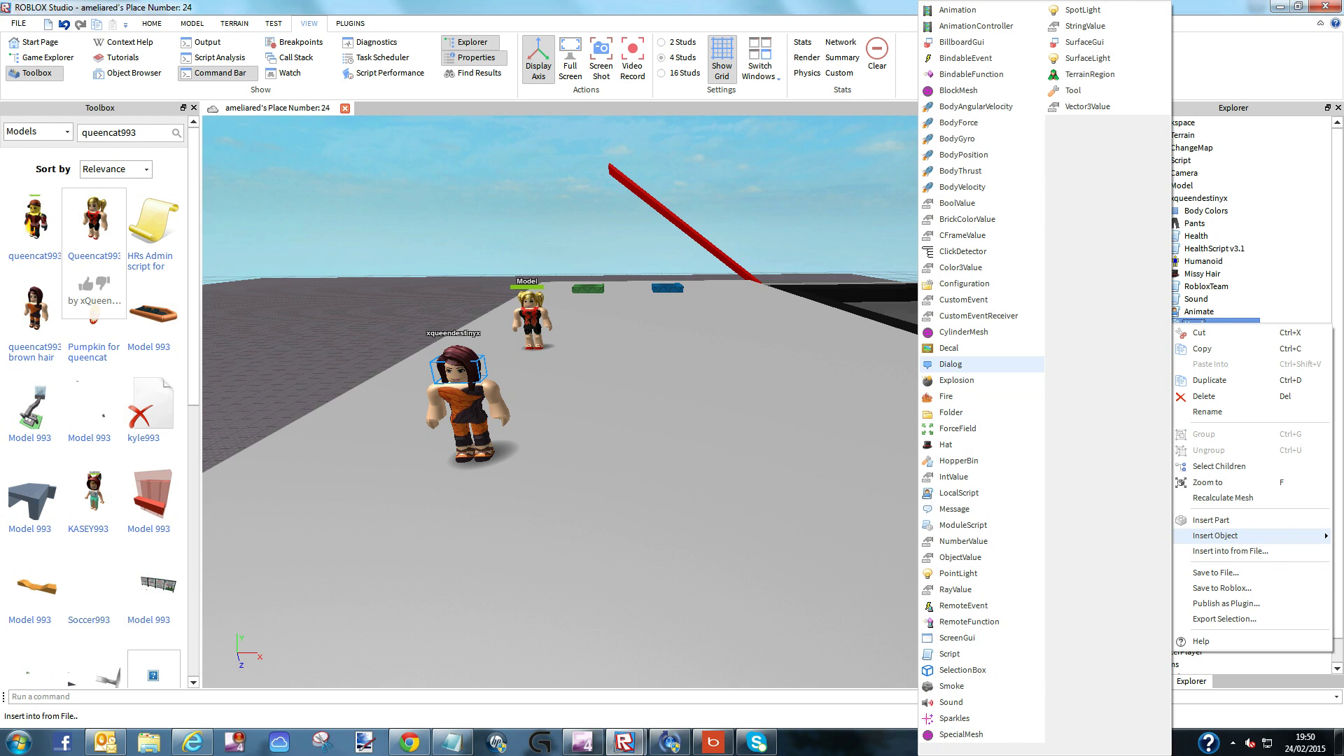
click(951, 364)
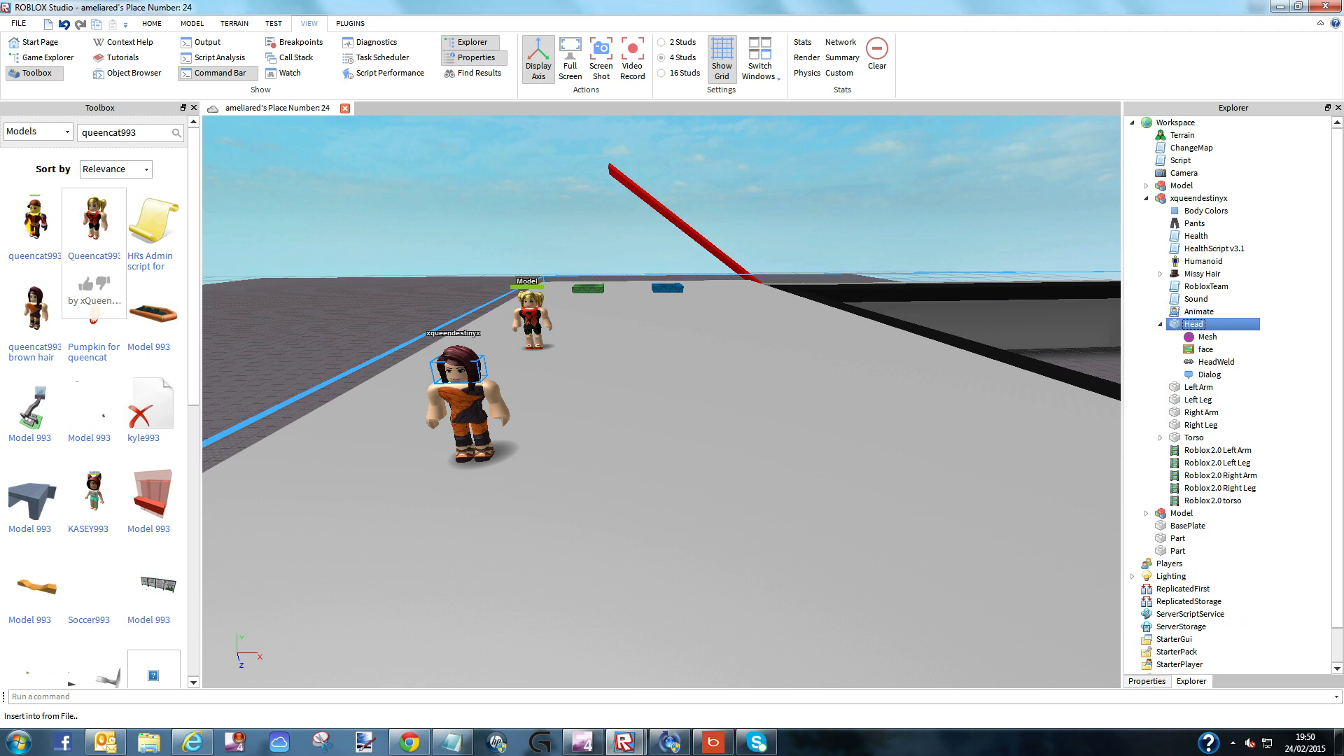
click(453, 742)
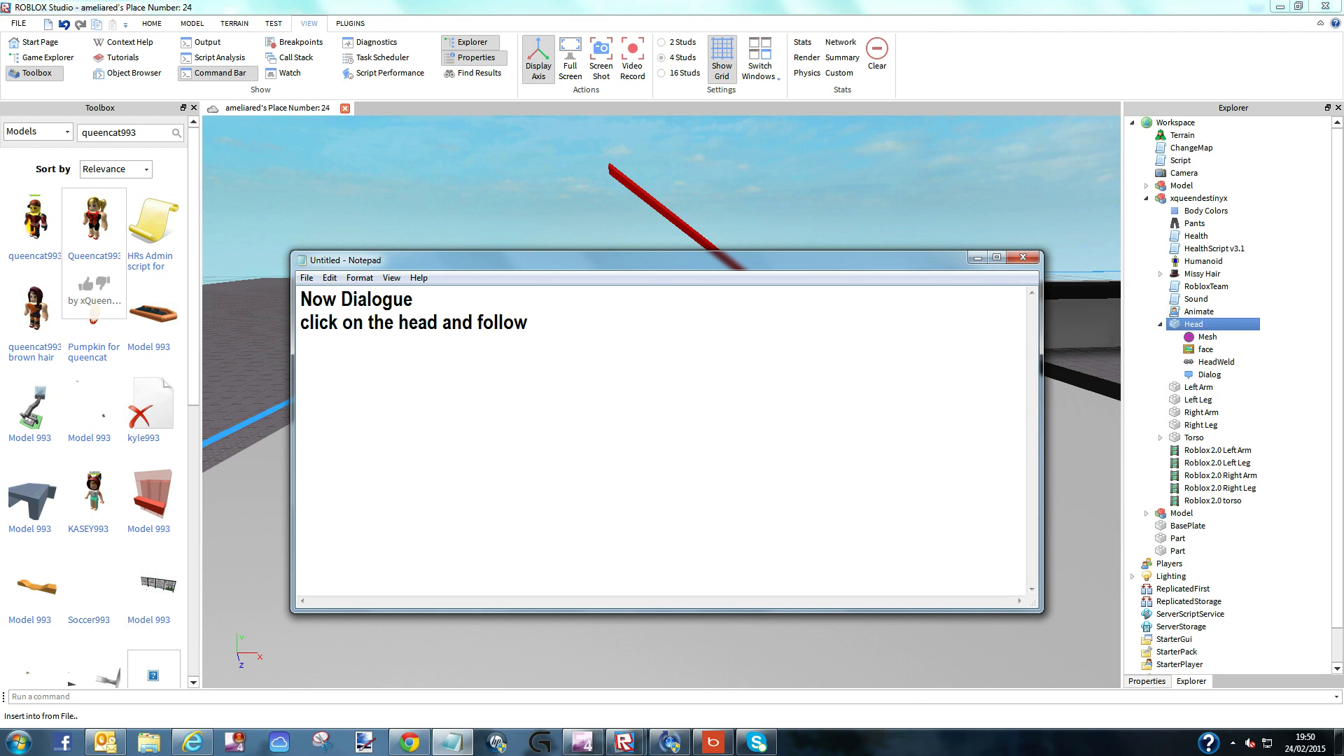
right_click(1173, 324)
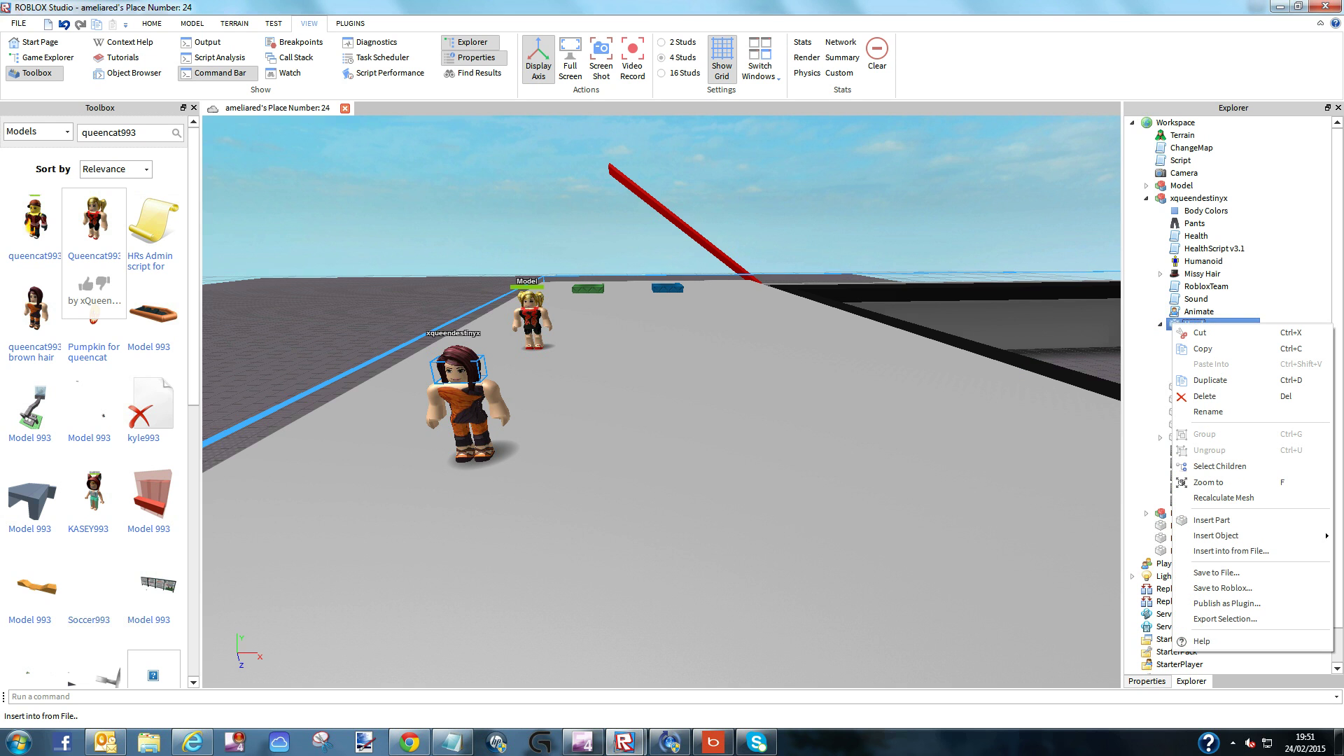
key(Escape)
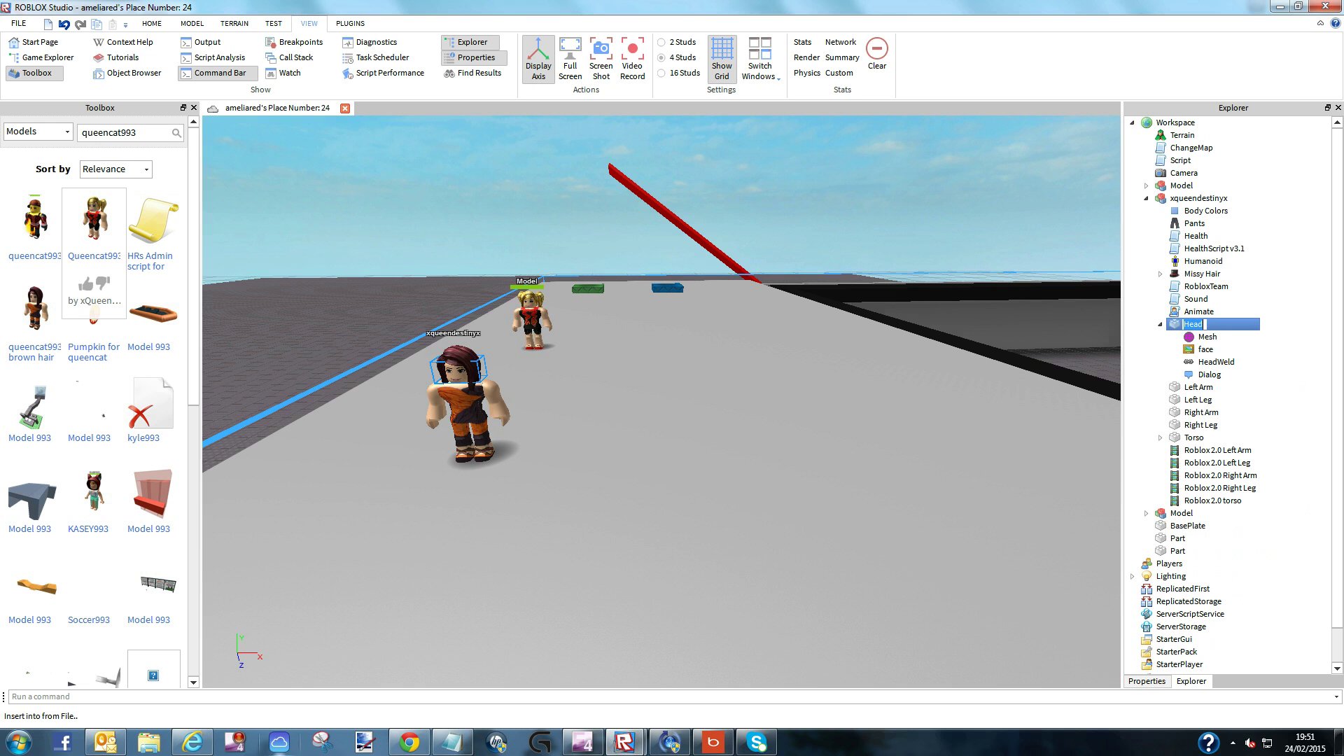
Step: Switch to Notepad and add the line "right click to open" to the note
click(452, 742)
text(right click to open )
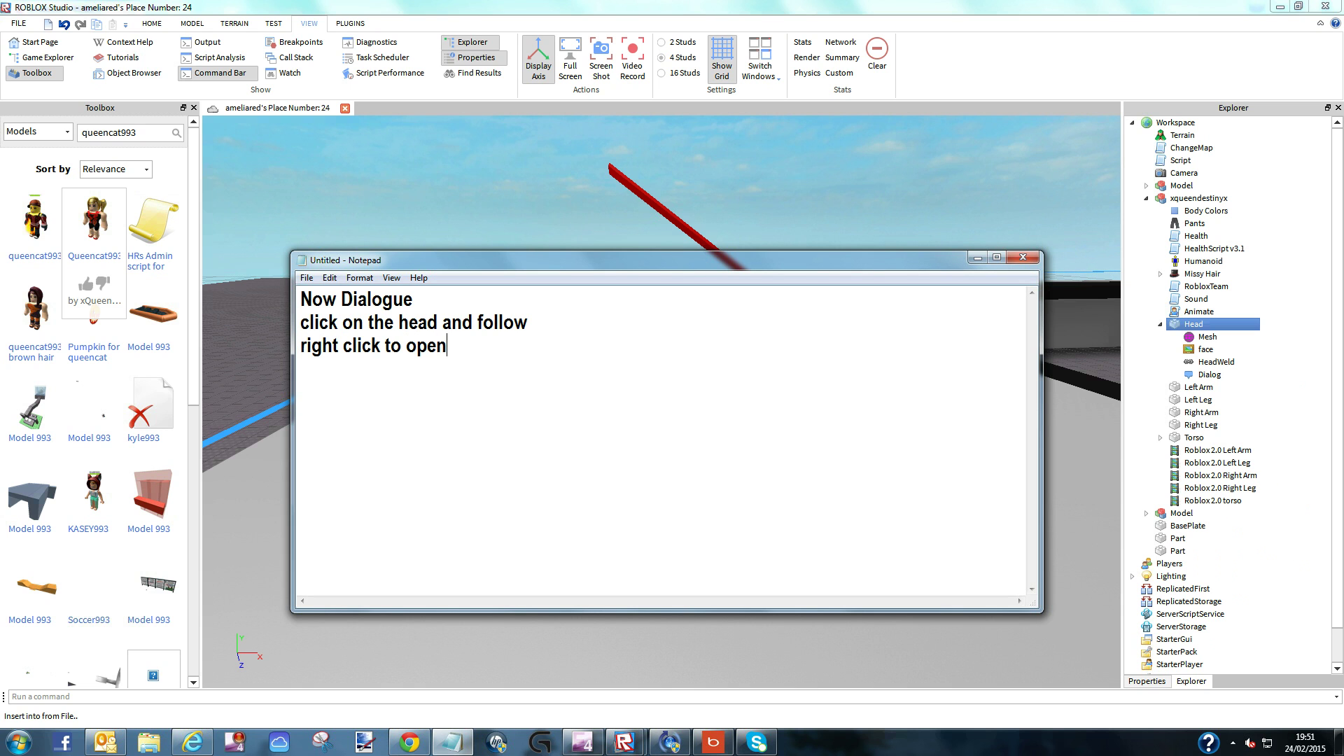
text(left click and add object)
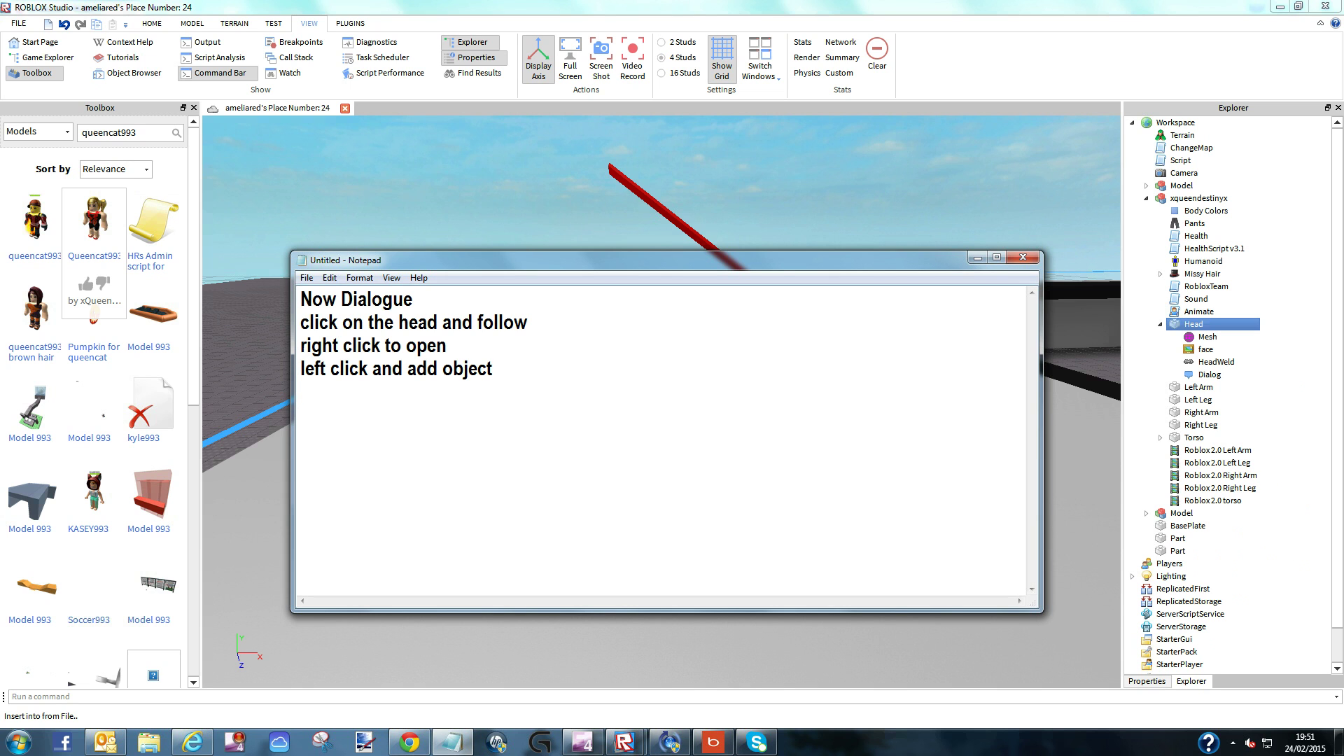
text( - Dialogue)
Step: Add the line "left click and add object - Dialog" to the note
key(BackSpace)
key(BackSpace)
Step: Insert a DialogChoice object into the Head's Dialog in ROBLOX Studio
right_click(1209, 374)
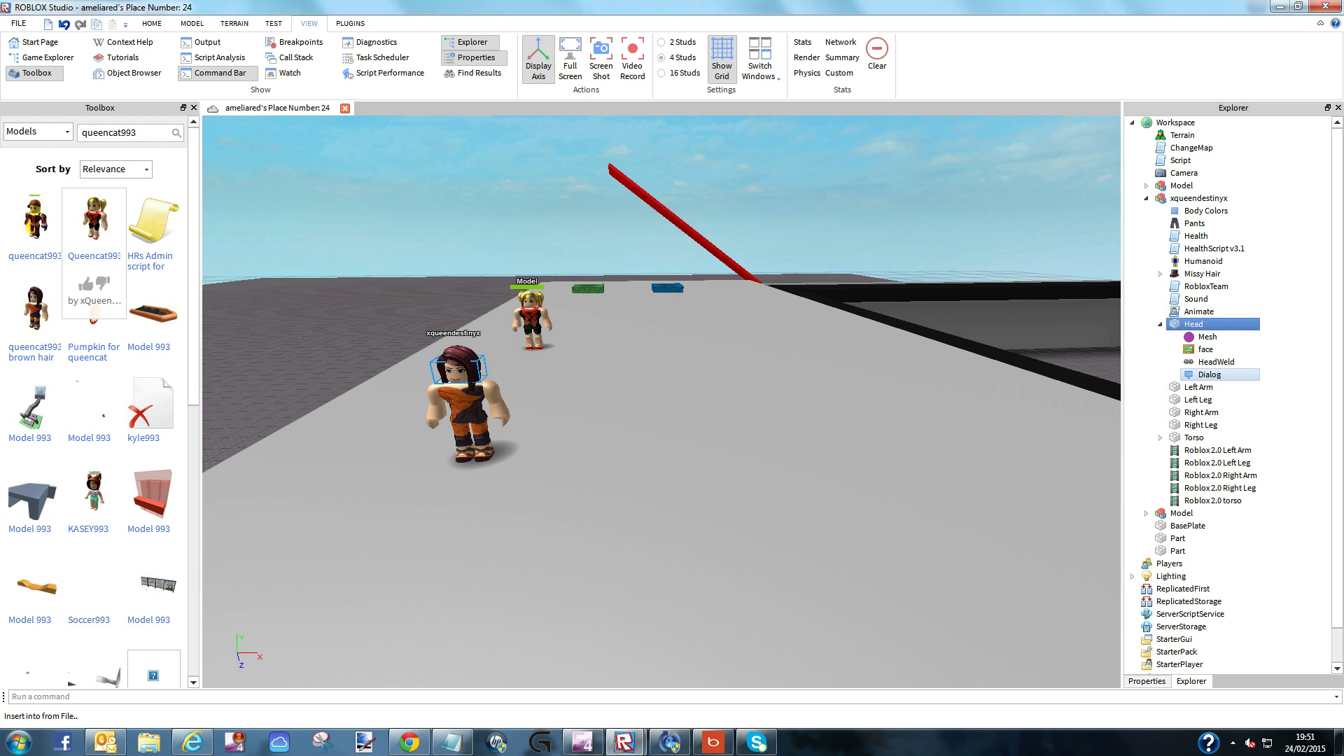
mouse_move(1232, 586)
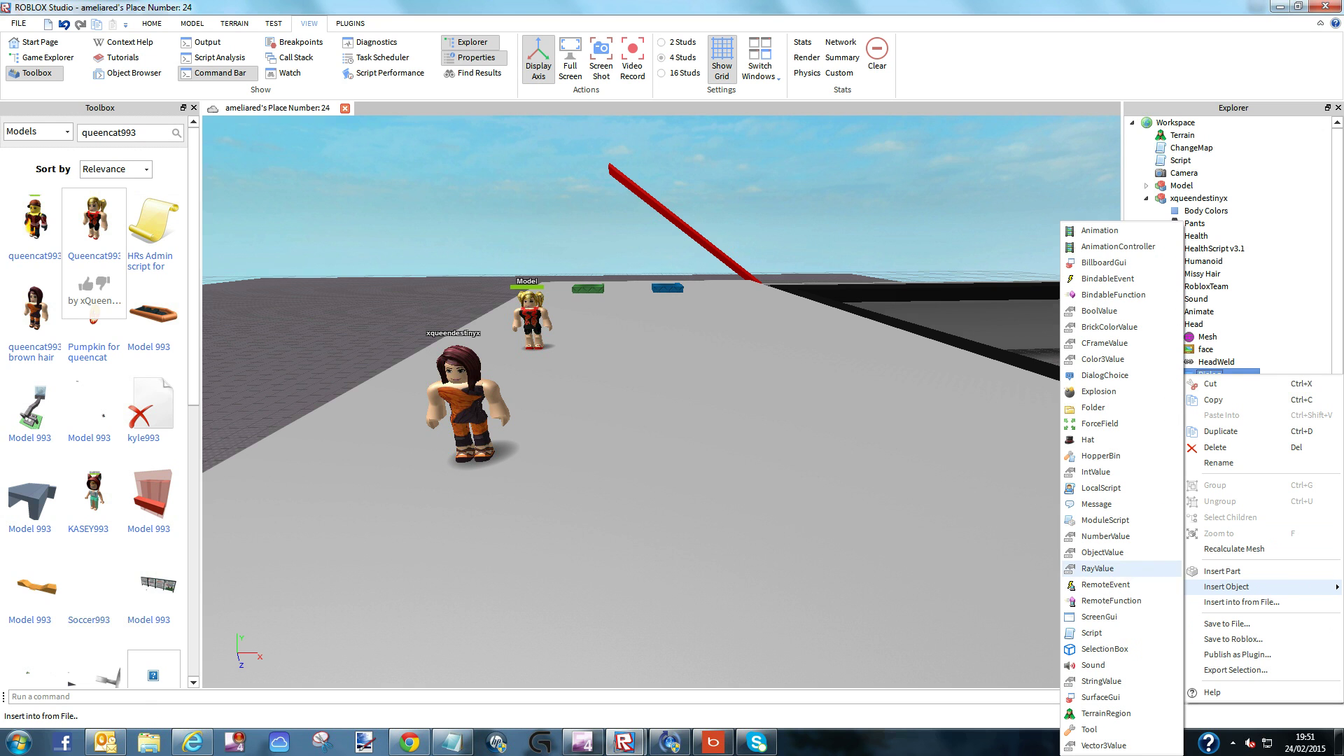
click(1104, 375)
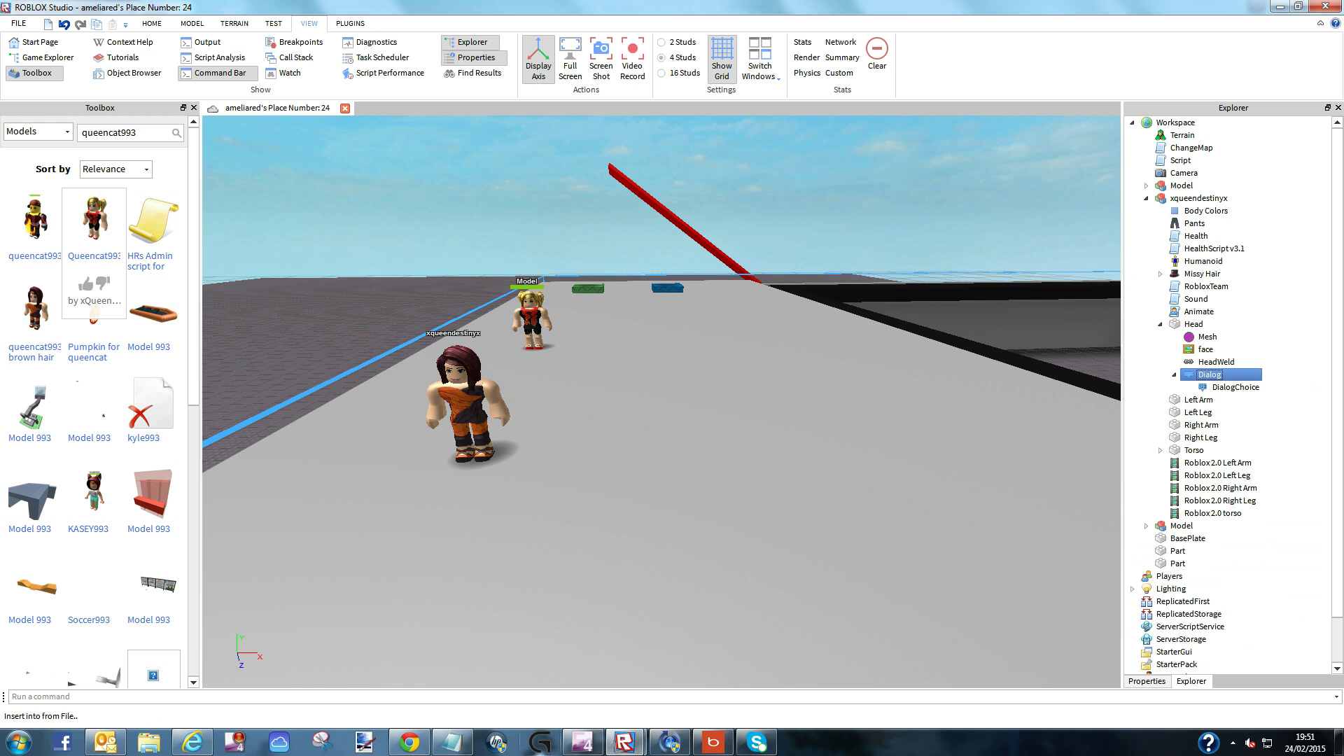
Step: Switch to Notepad and add the line "right click add object dialogue choice" to the note
click(451, 742)
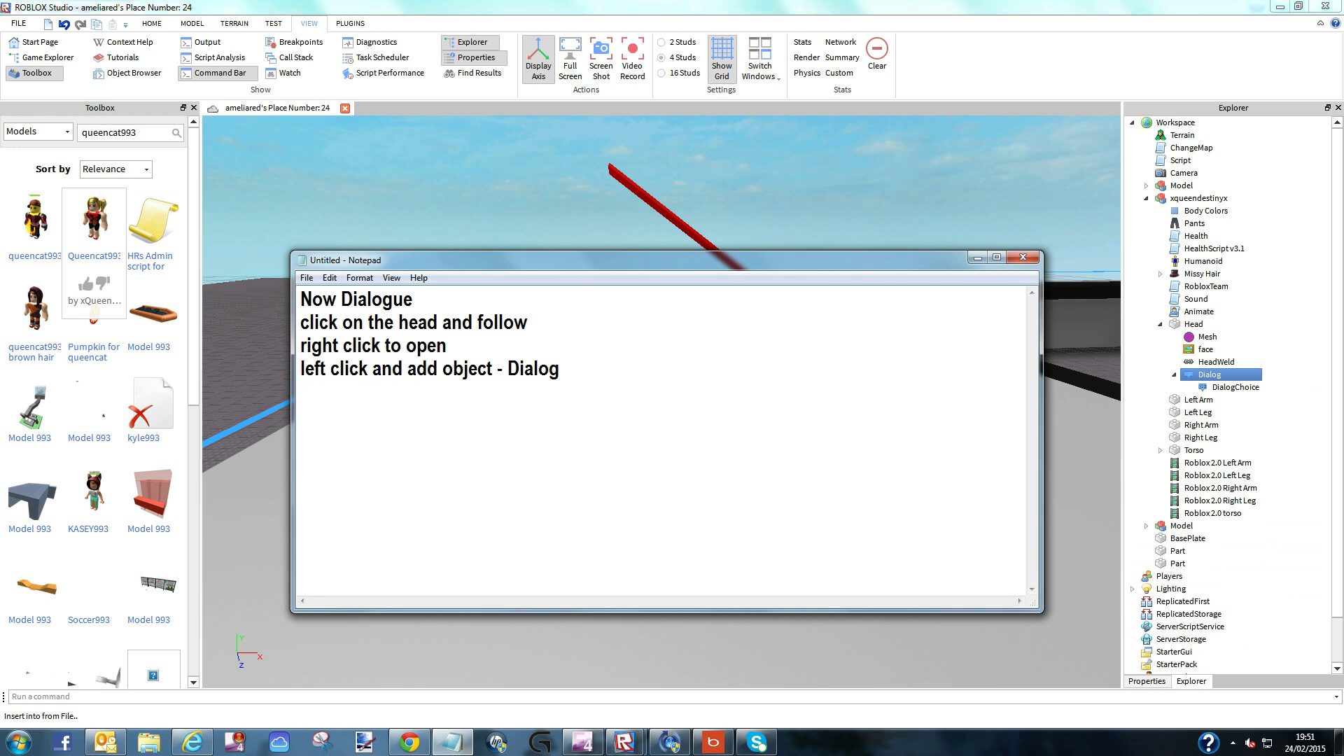
key(Return)
text(right click add object)
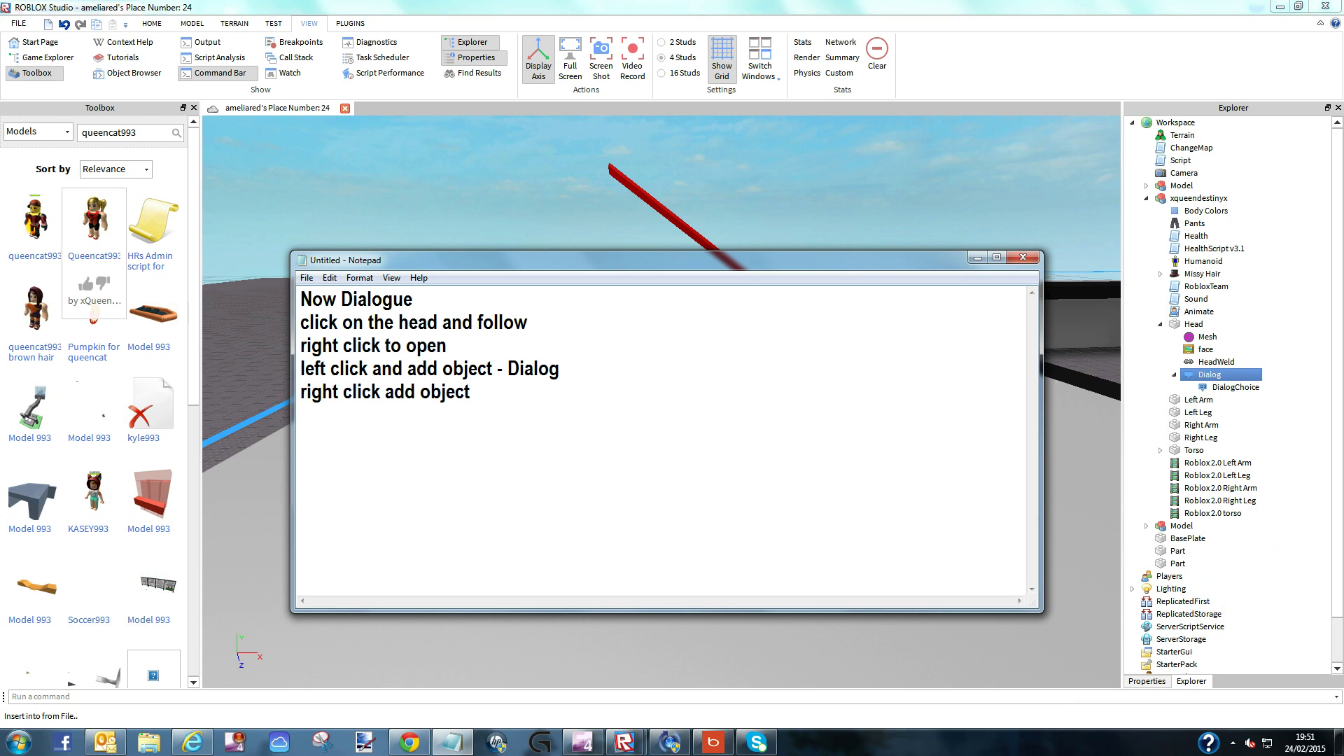
text( dia)
text(logue choic)
text(e)
key(Return)
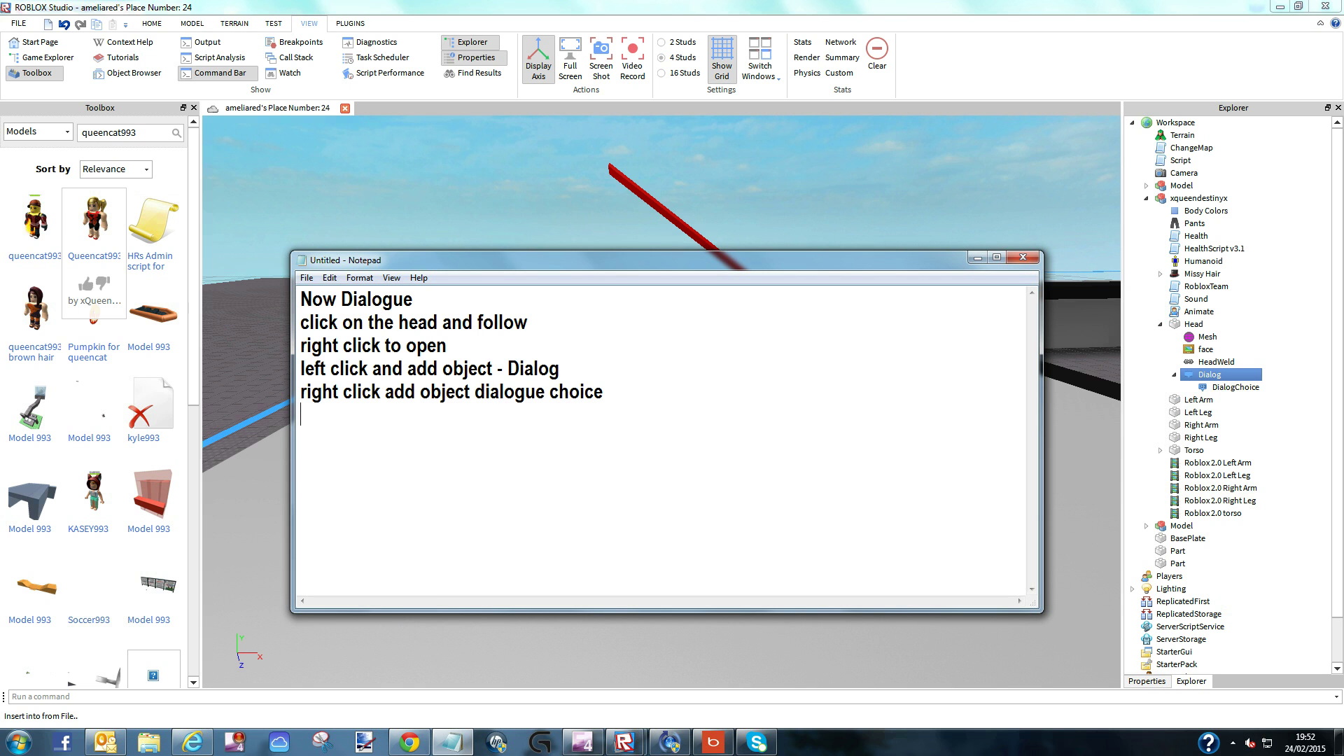
Step: Add the line "In Dialog go to propeties" to the note
text(In Dialogue)
key(BackSpace)
key(BackSpace)
key(BackSpace)
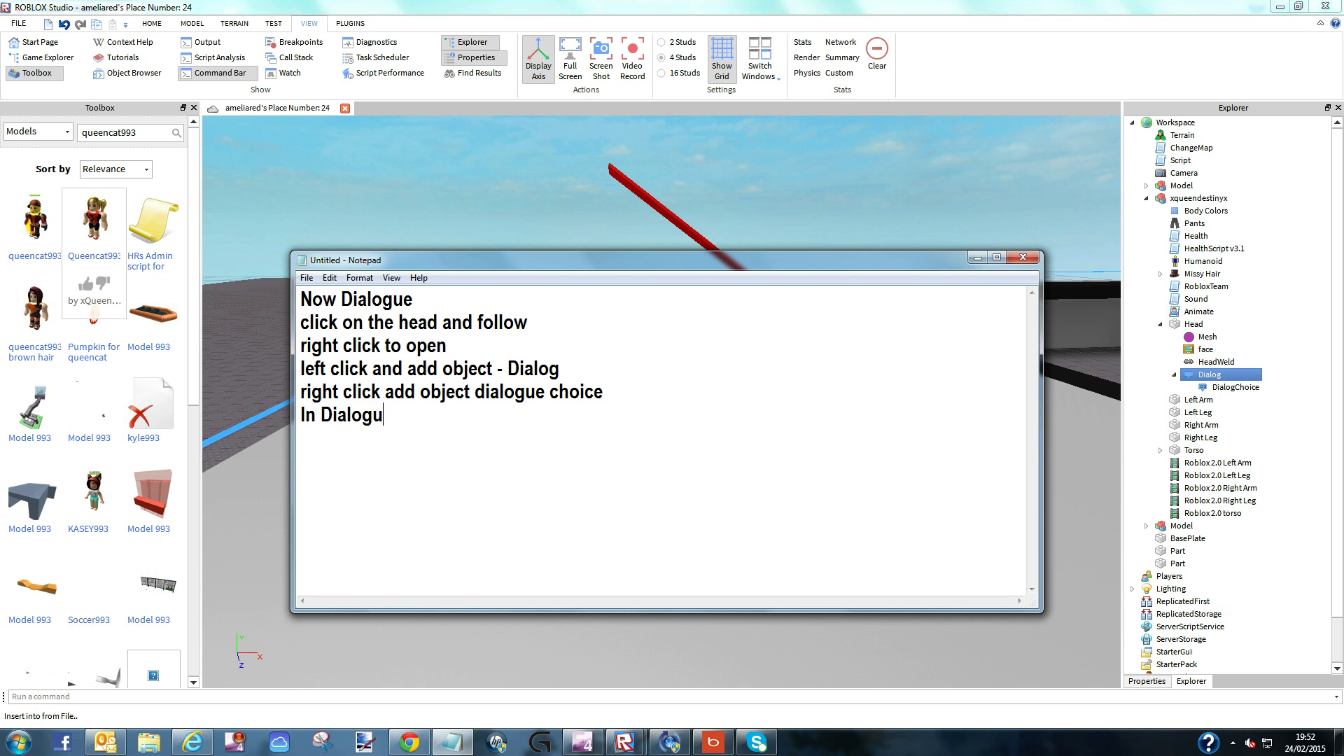
text(g go to propeties)
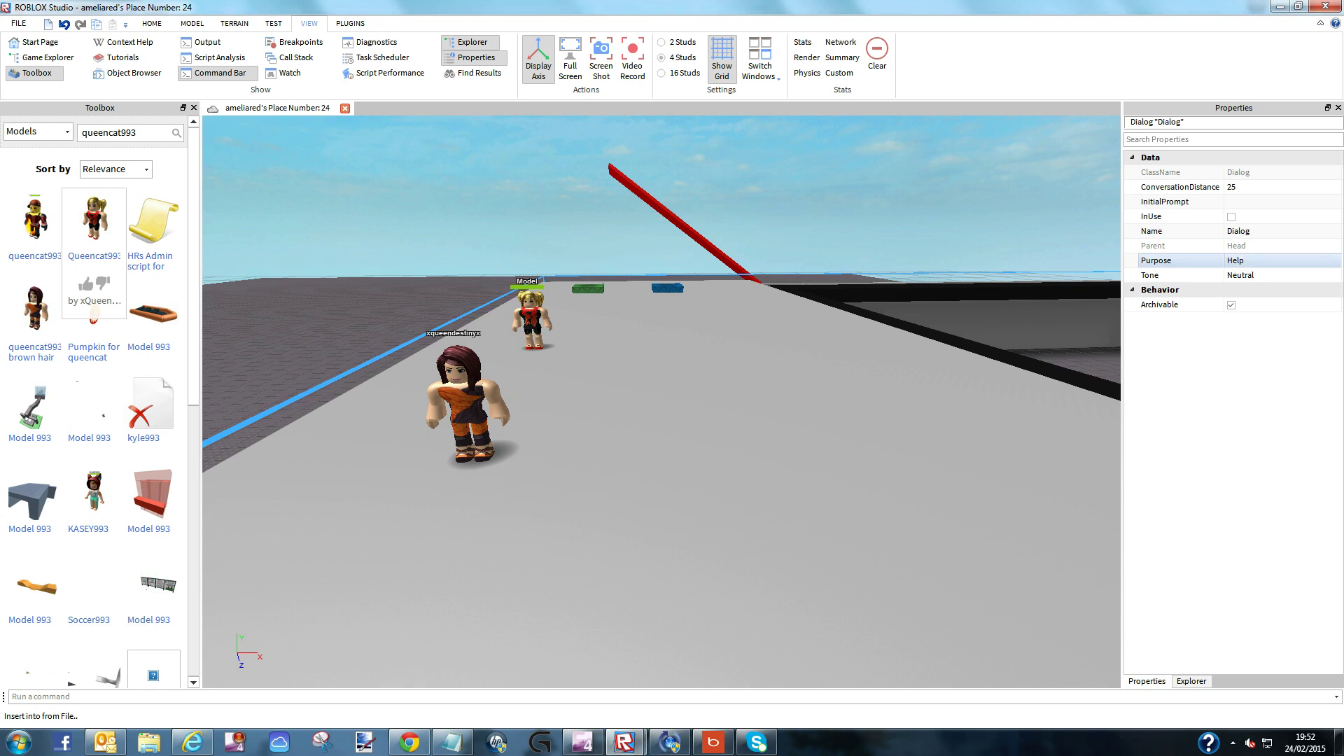
Step: Set the Dialog's InitialPrompt in ROBLOX Studio to "What you doing here"
click(1253, 202)
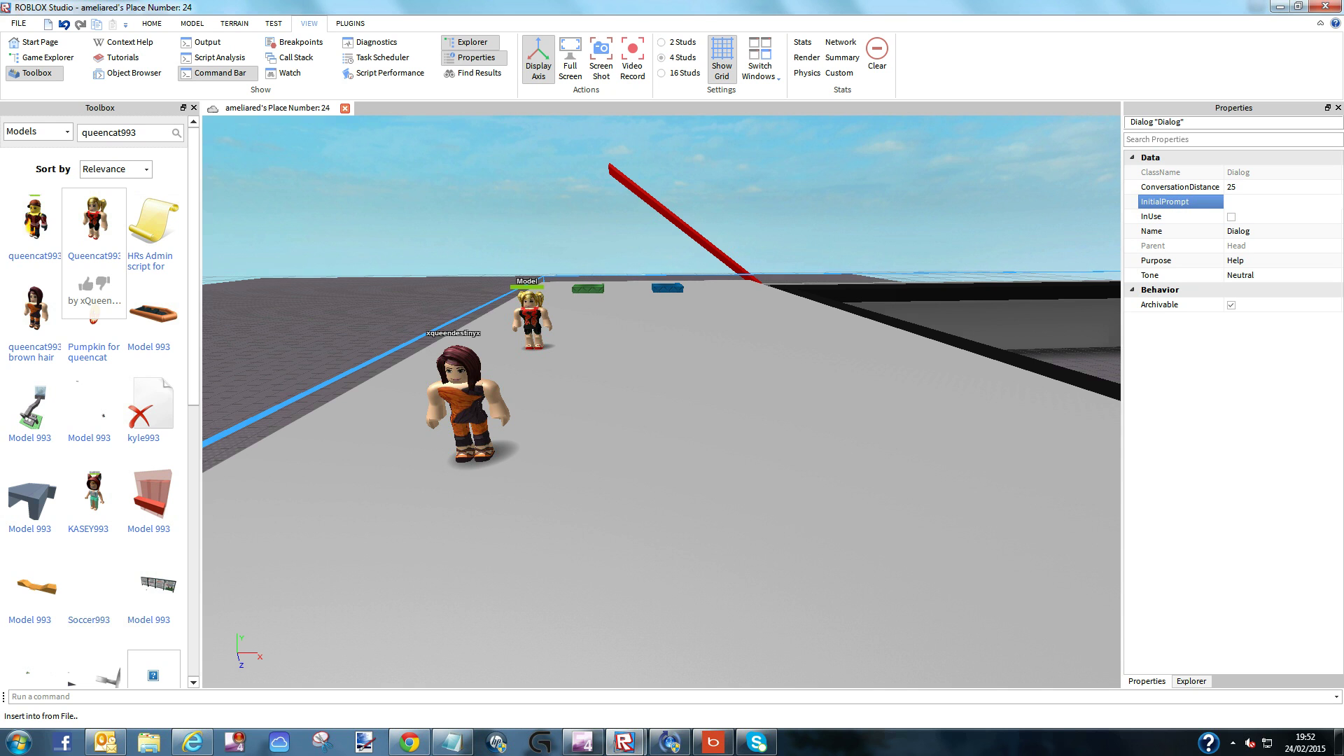
text(Whay you doing here)
key(Return)
click(1245, 202)
key(BackSpace)
text(t)
Step: Switch to Notepad and add the line "enter your dialogue prompt" to the note
click(451, 742)
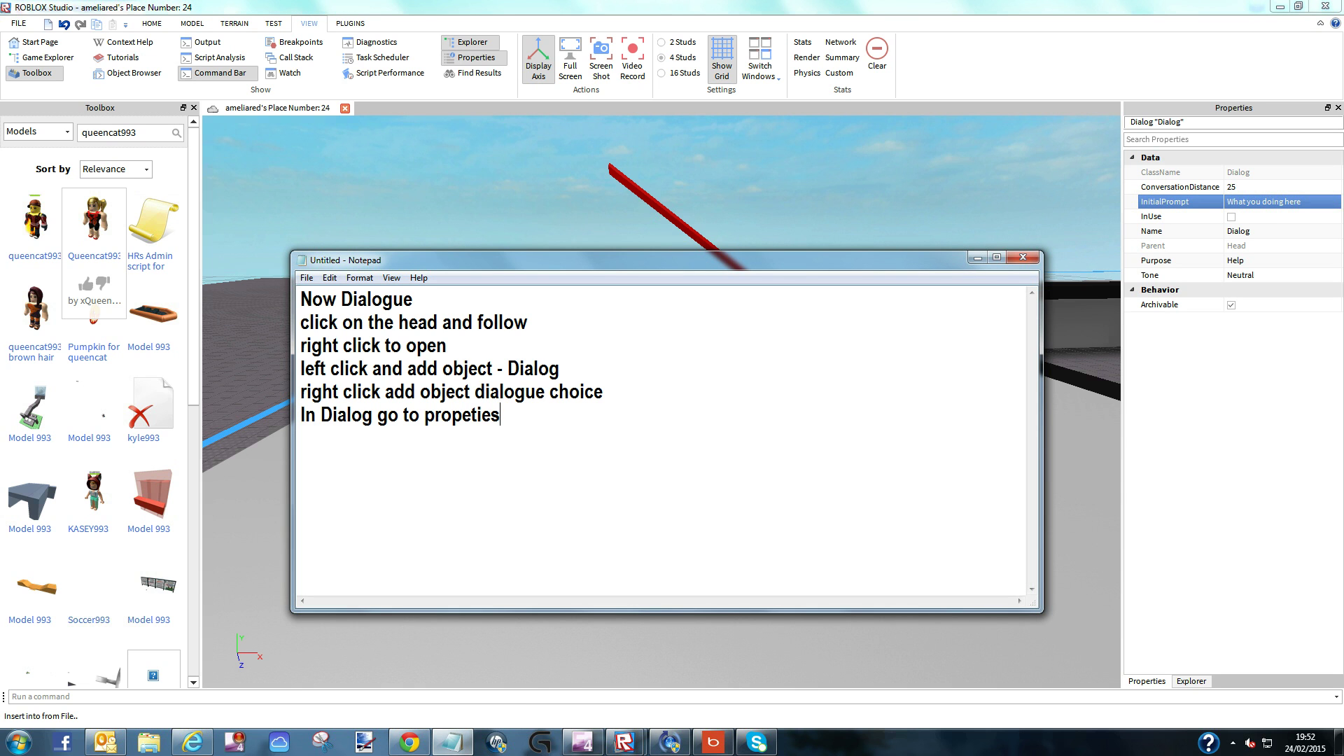
text(enter your dialogue p)
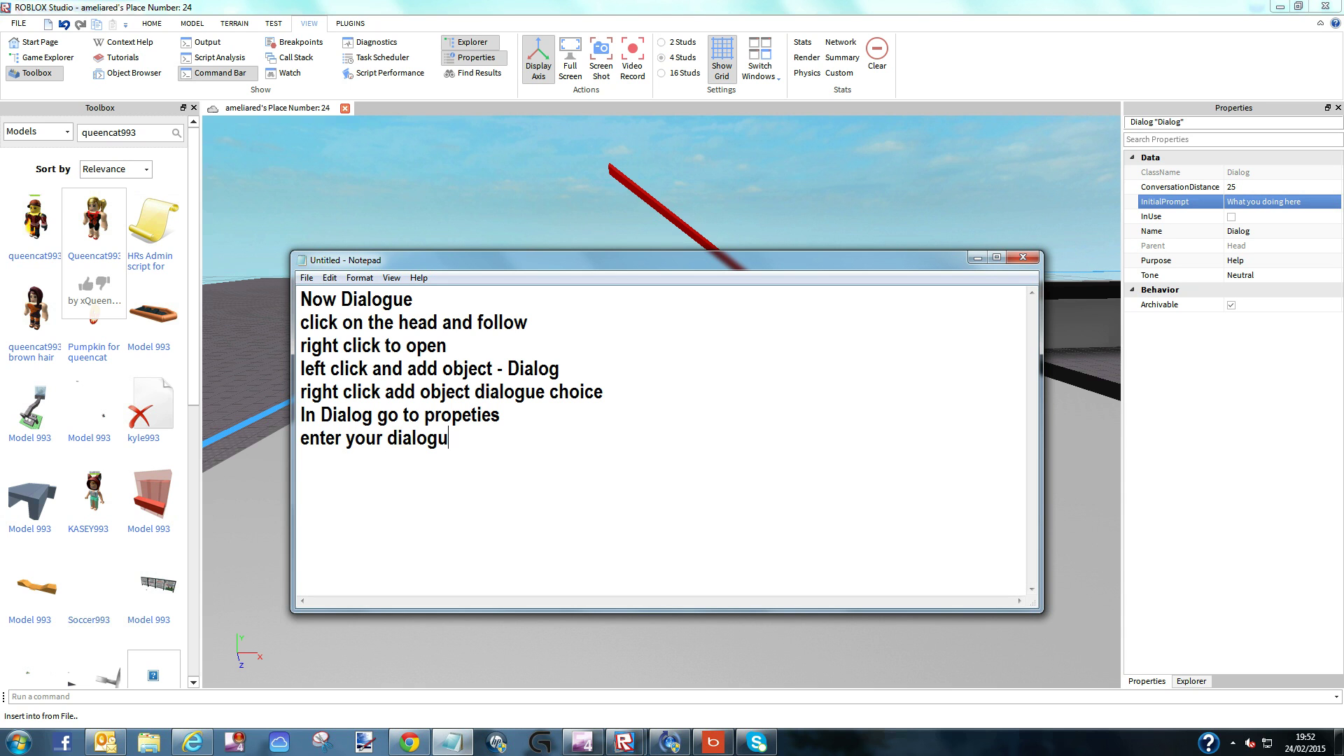
text(romt)
key(BackSpace)
text(pt)
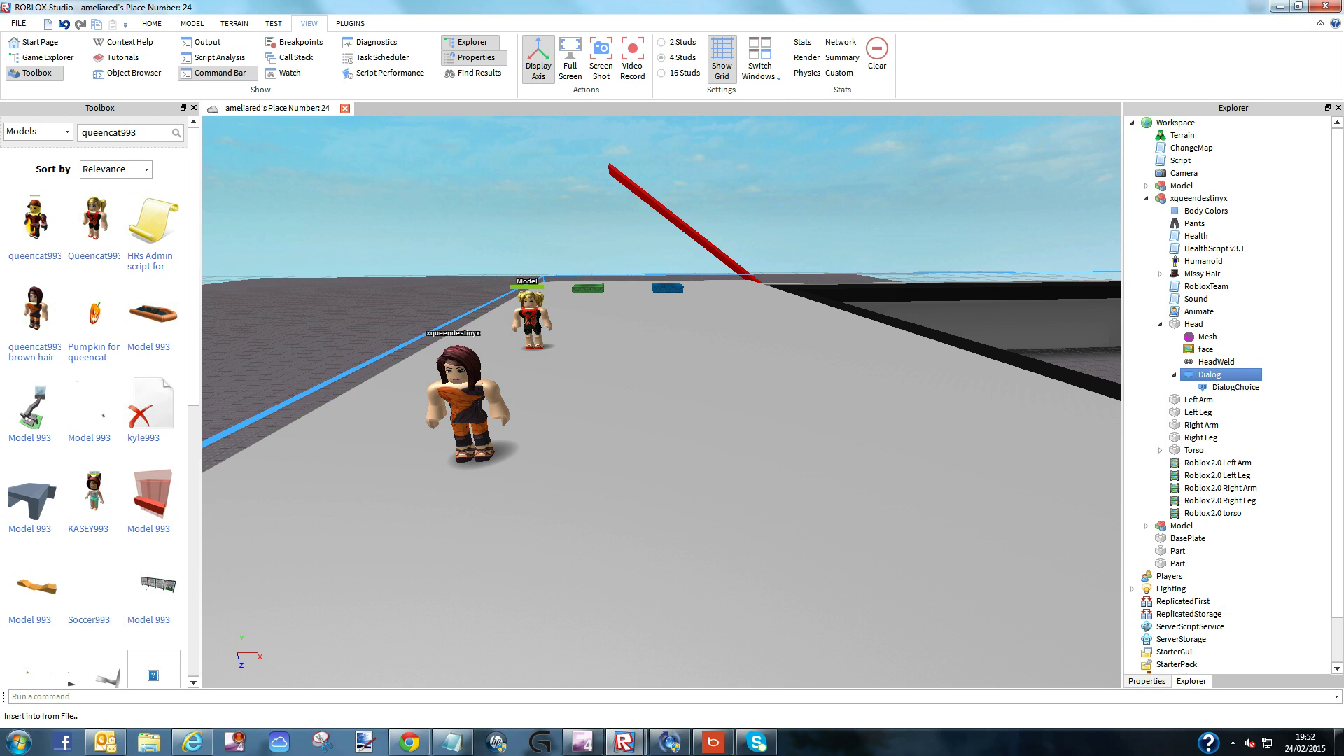
Step: Show the DialogChoice's properties in ROBLOX Studio and start a new Notepad line with "ing dialog choice remeber your"
click(1235, 387)
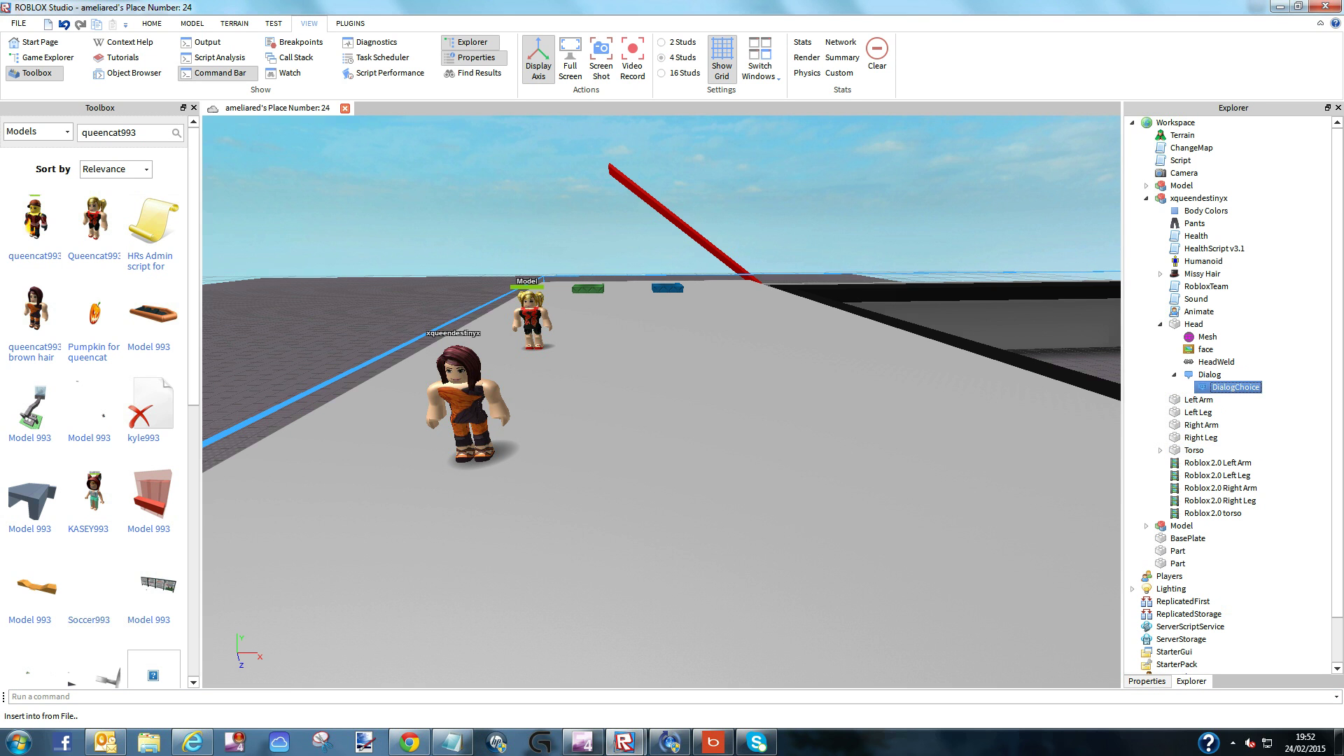
click(1147, 681)
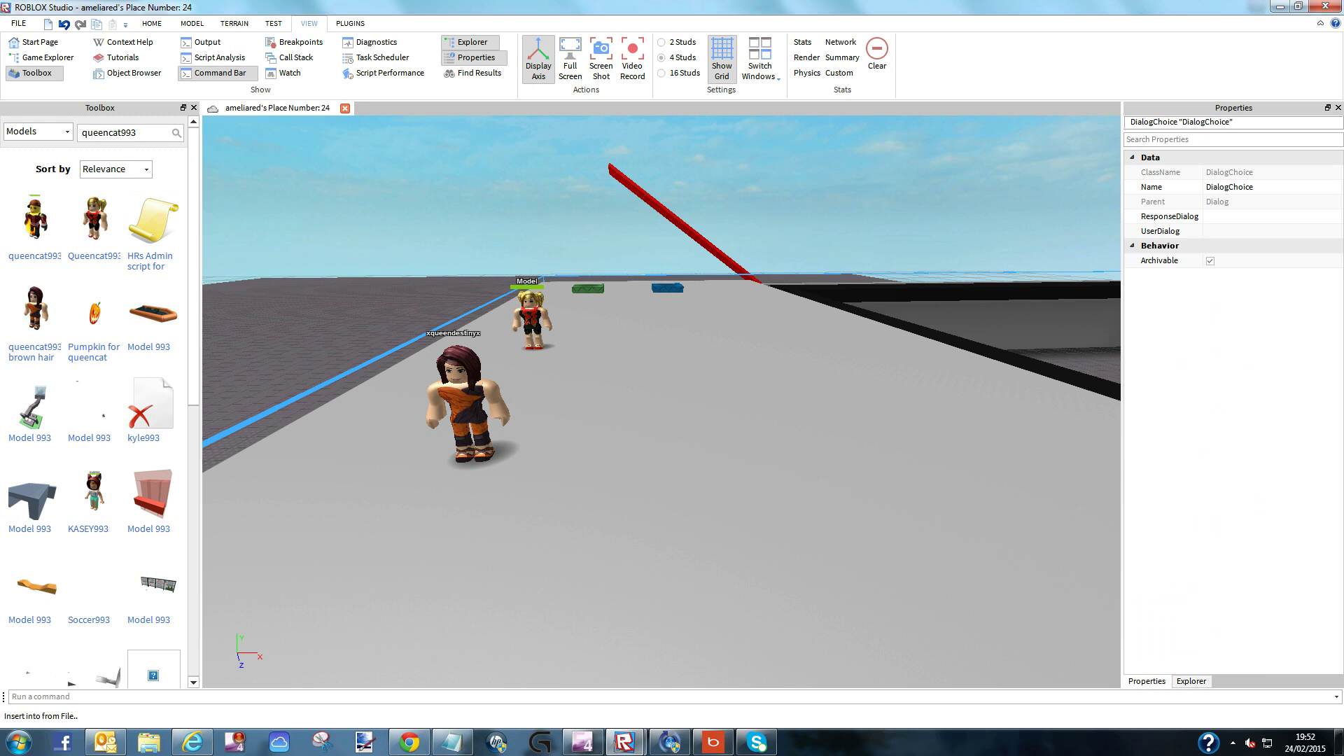
click(452, 742)
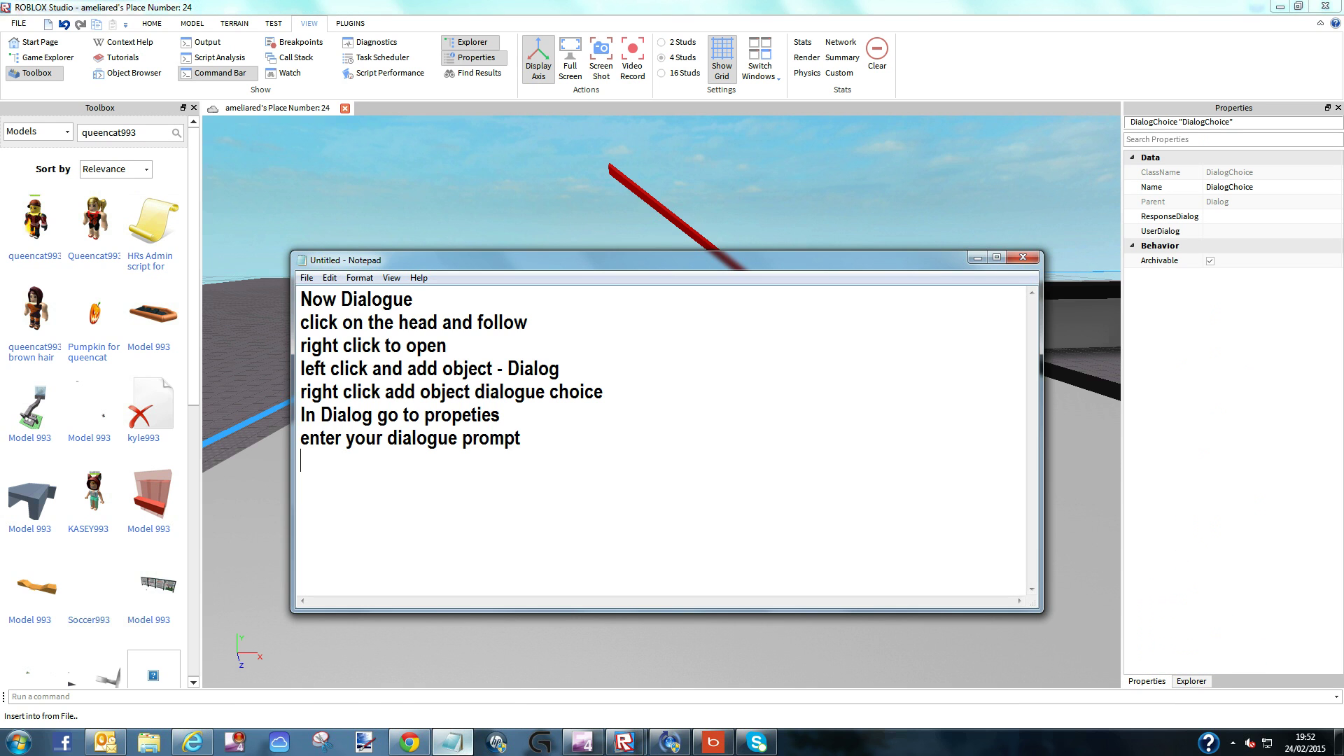
text(ing dialo)
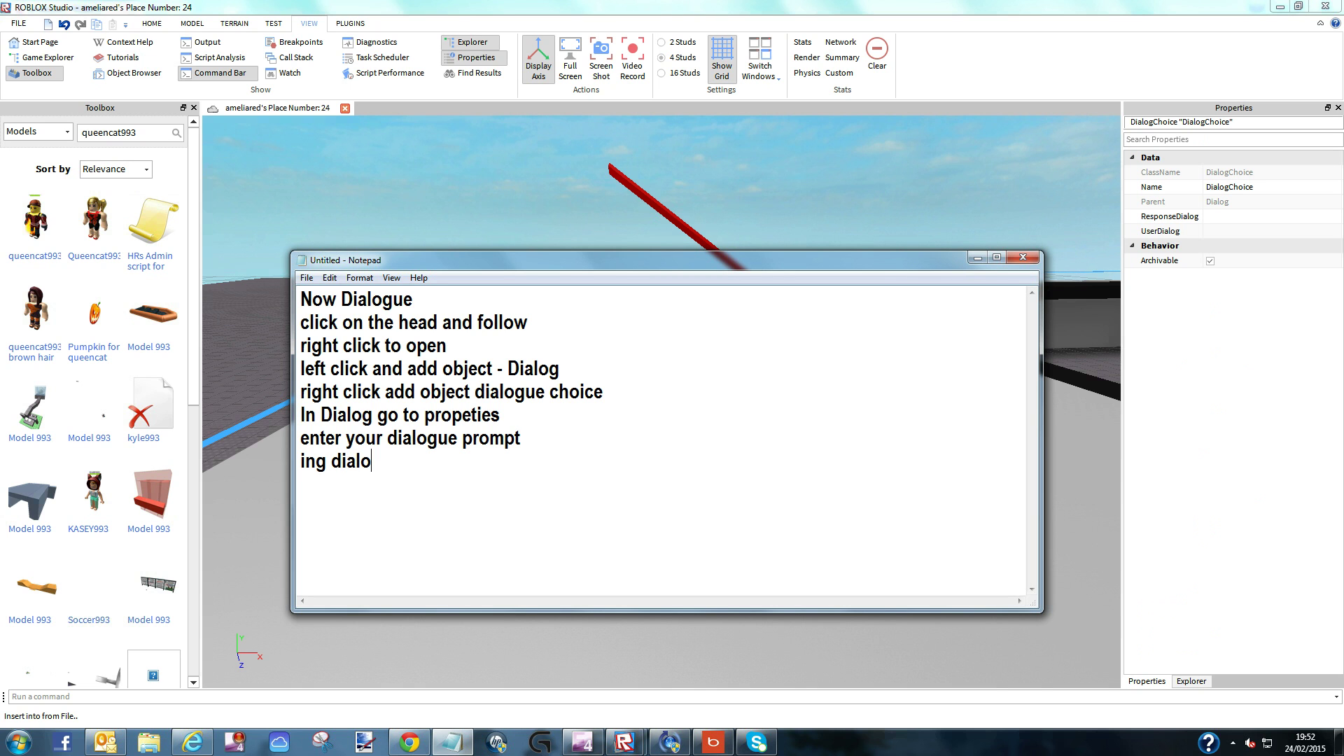
text(g chocie)
key(BackSpace)
key(BackSpace)
key(BackSpace)
text(ice remeber your)
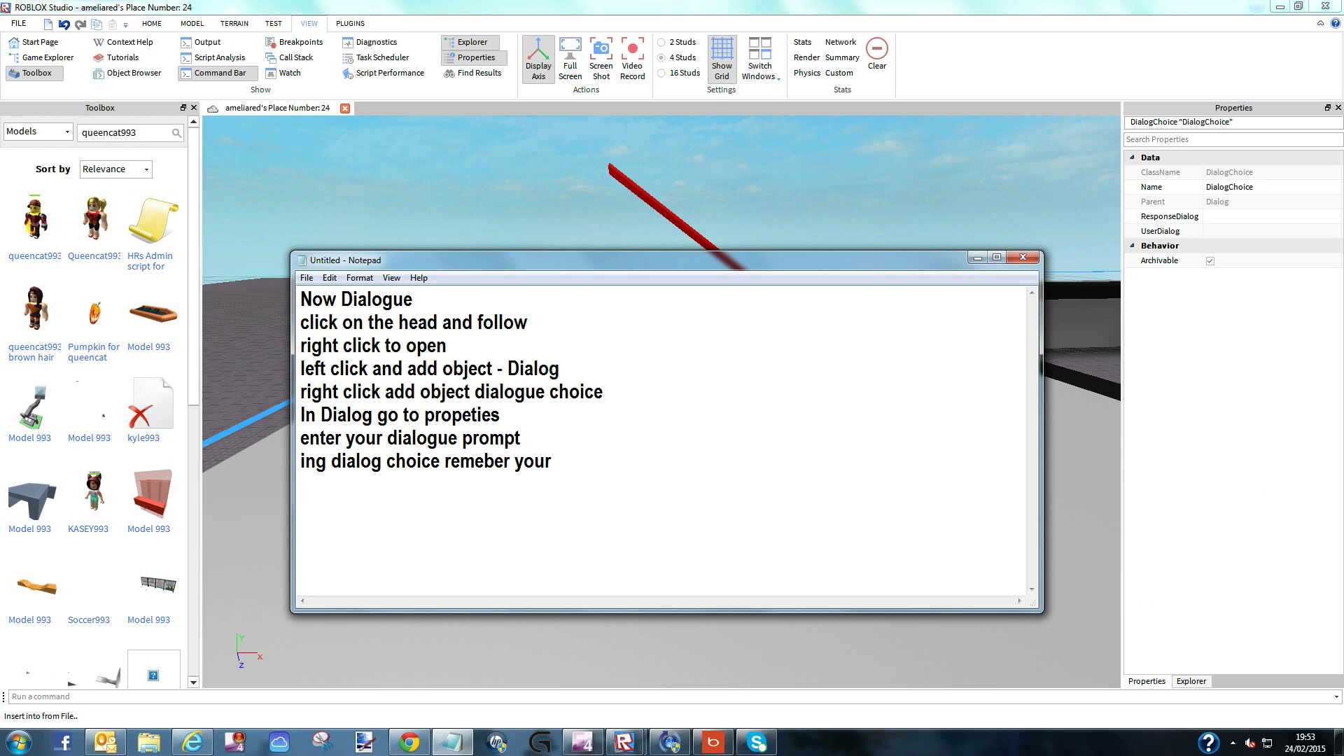
text( character is the )
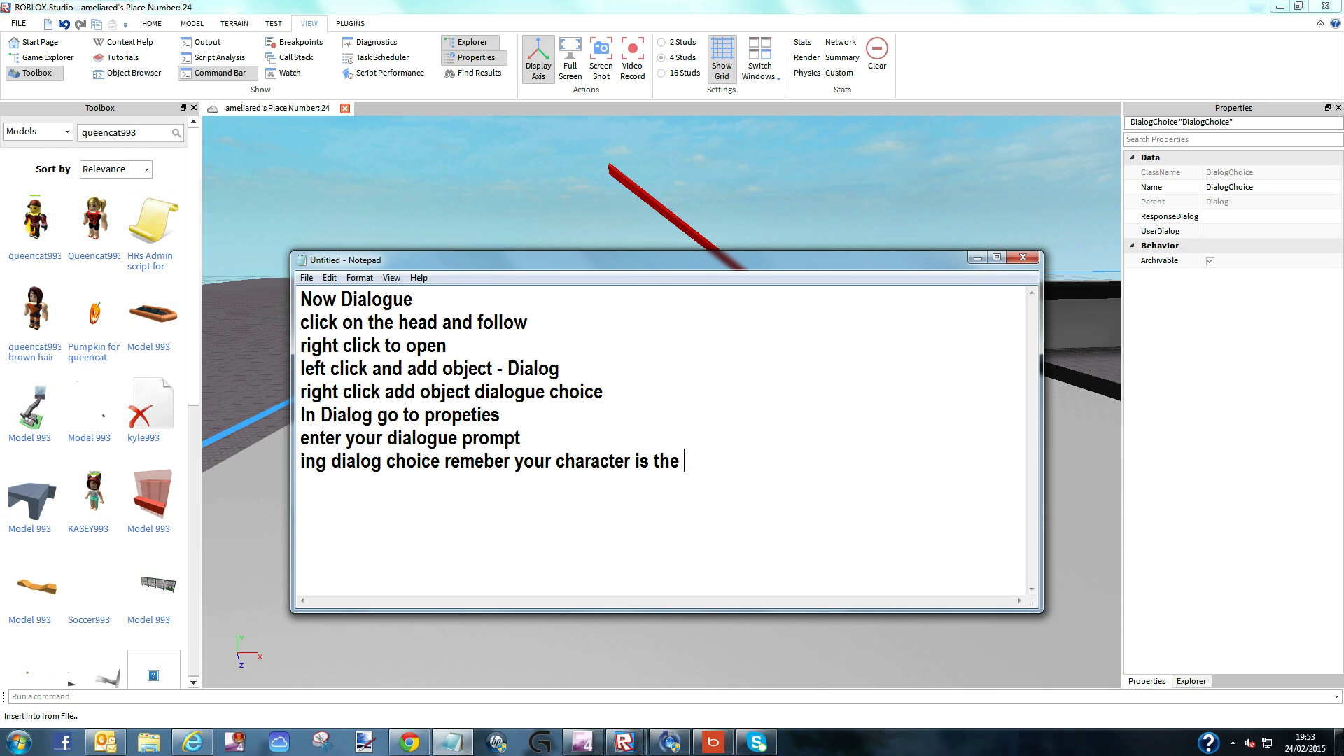
text(user dialog)
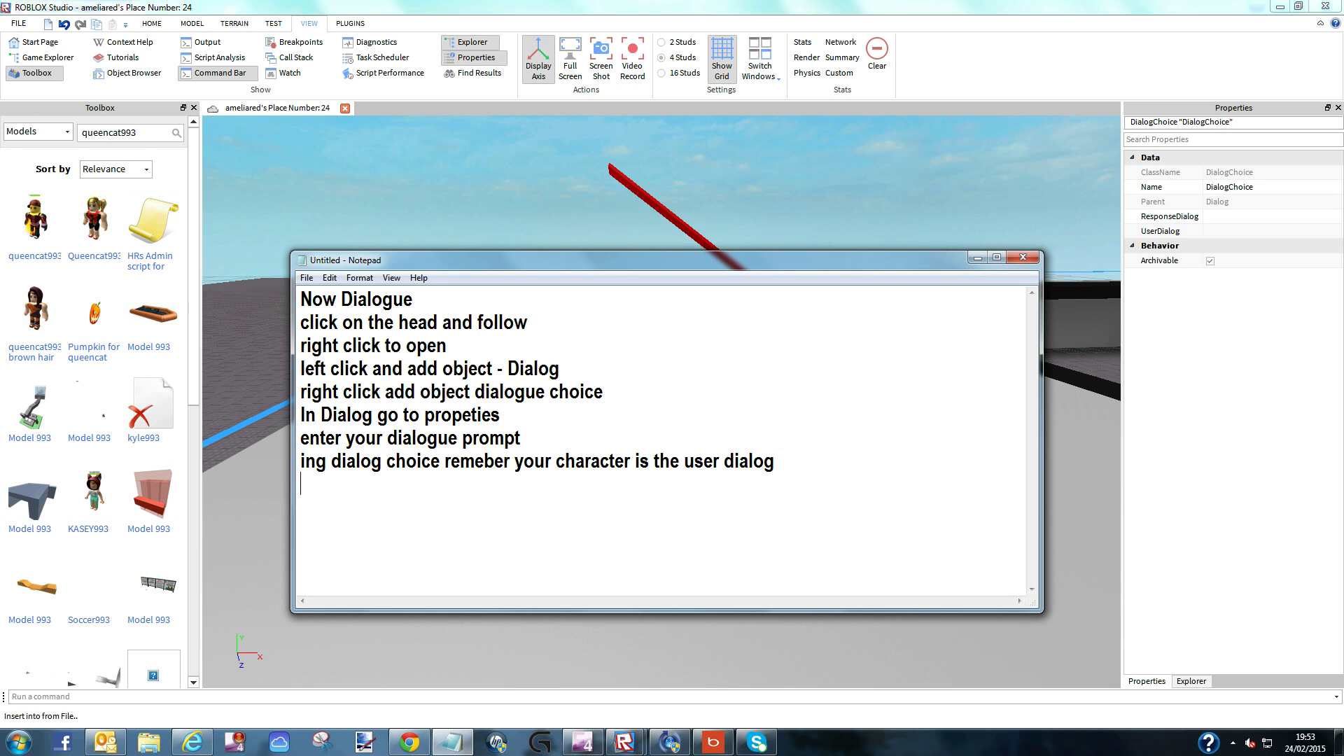
Step: Complete the note's last line with "character is the user dialog" and correct the misspelled word to "remember"
click(484, 462)
text(m)
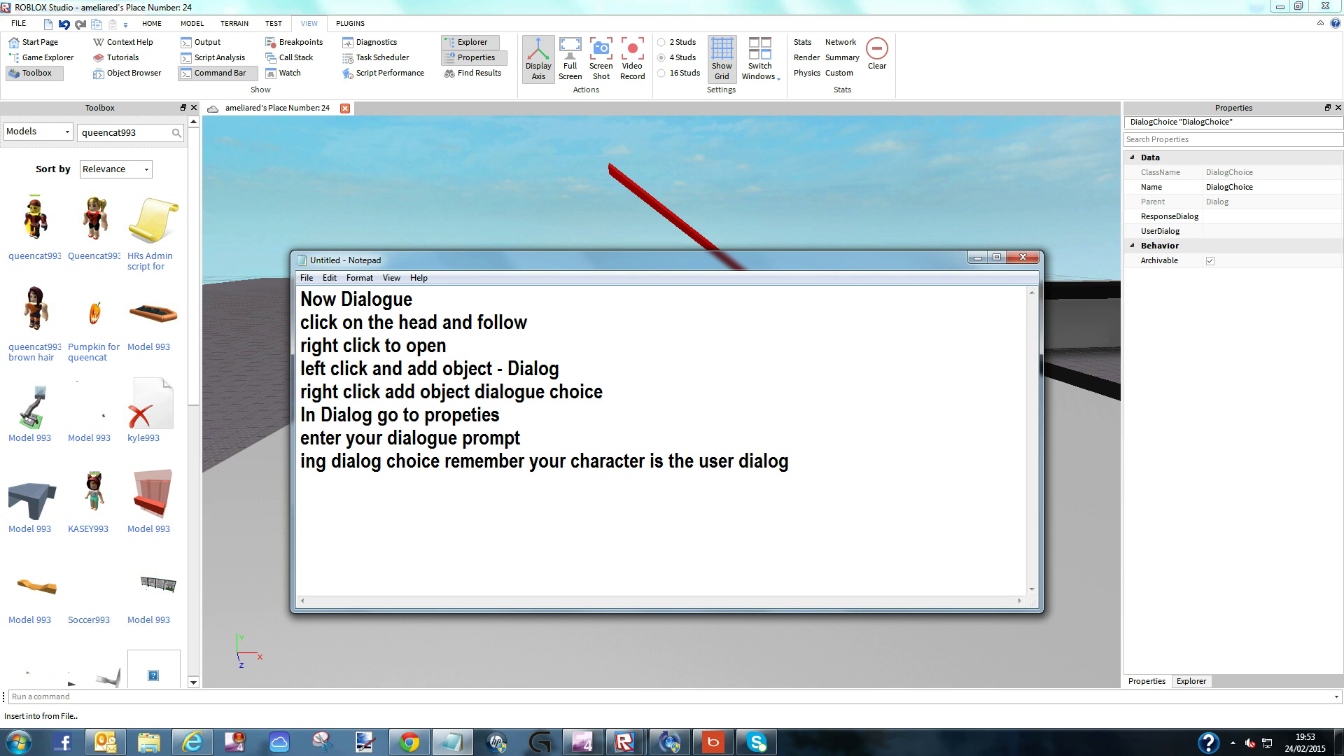
Step: Set the DialogChoice's UserDialog to "I dont know" and its ResponseDialog to "Well nevermind how are you" in ROBLOX Studio
click(1226, 231)
text(I dont know)
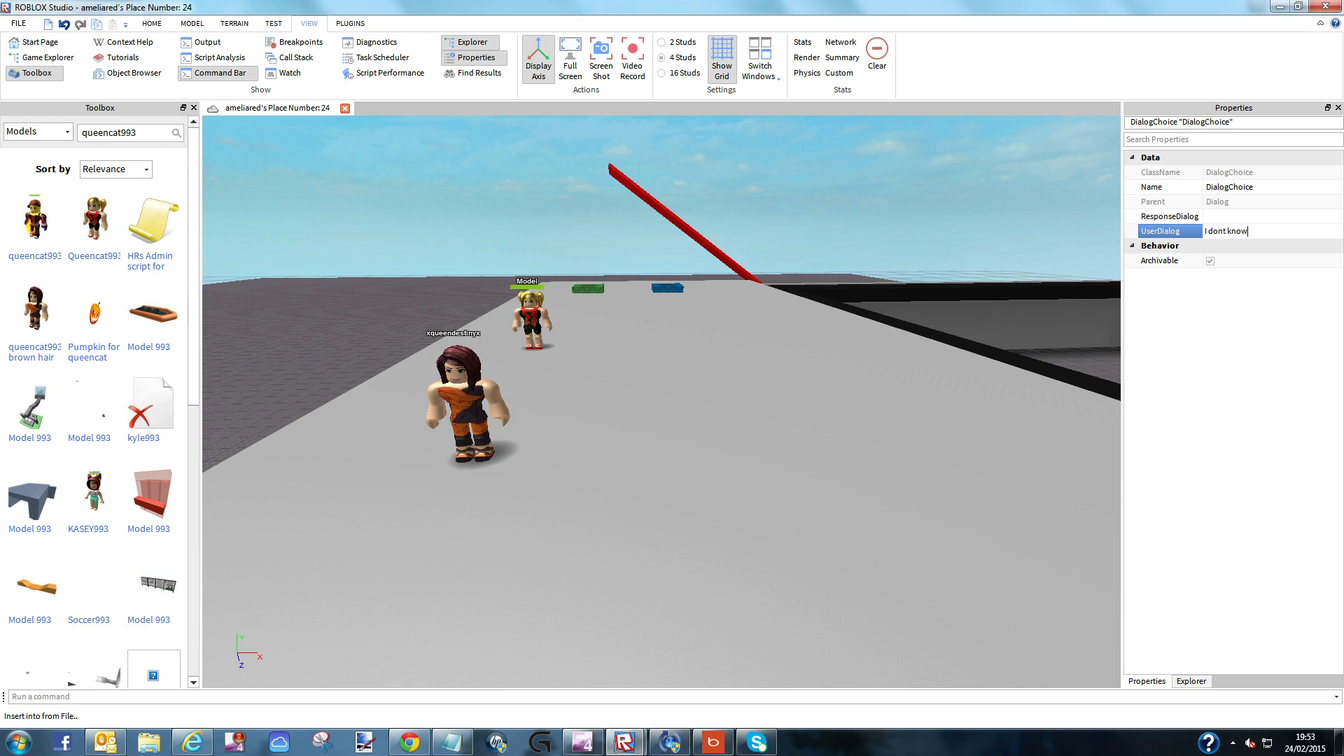
click(1227, 217)
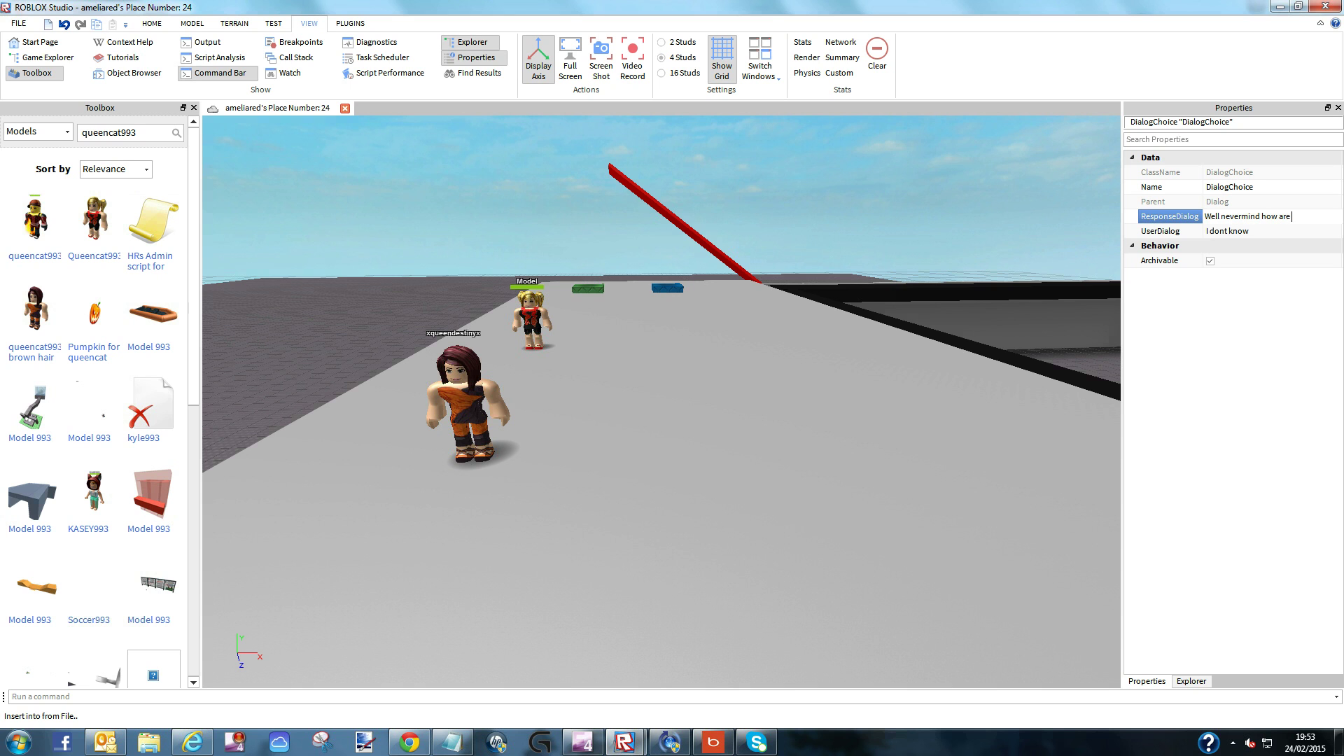
key(Return)
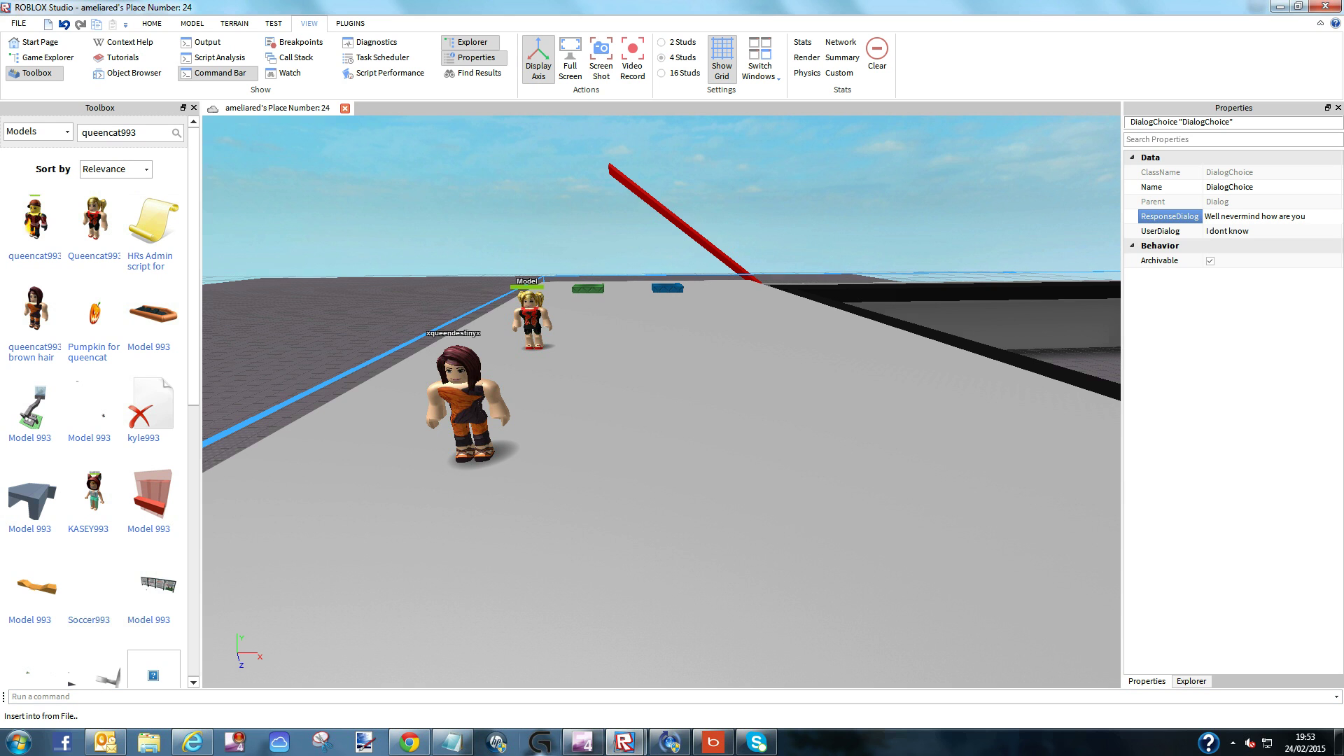
Step: Switch to Notepad and add the lines "add models response" and "you can add another line" to the note
click(453, 742)
click(790, 461)
text(a)
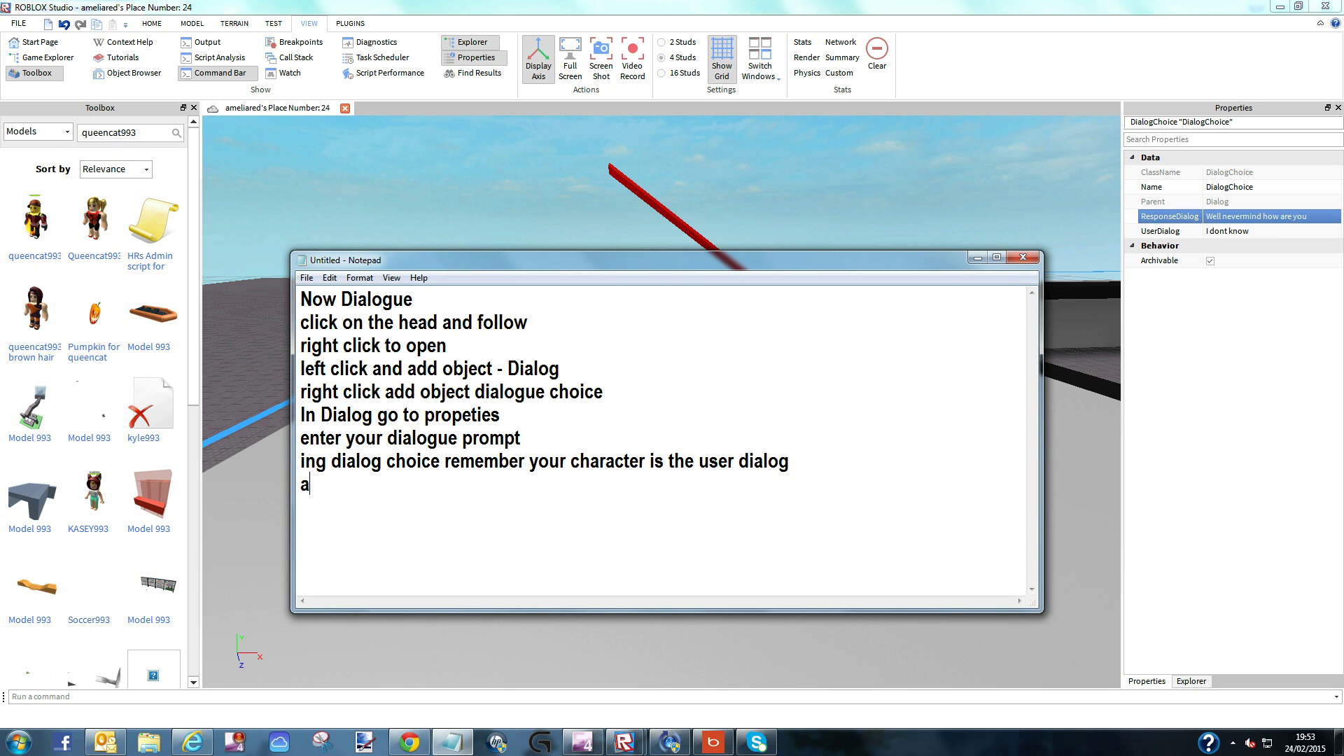
text(dd models )
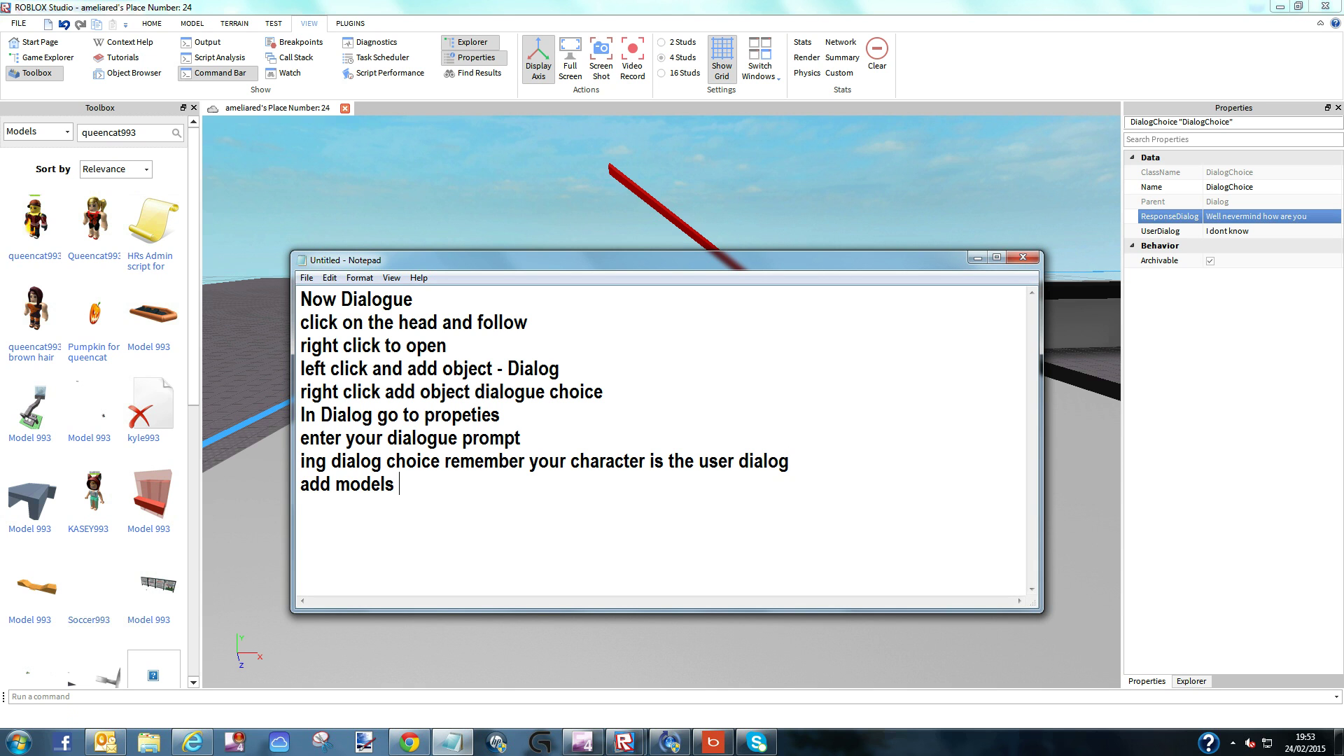
text(response you can )
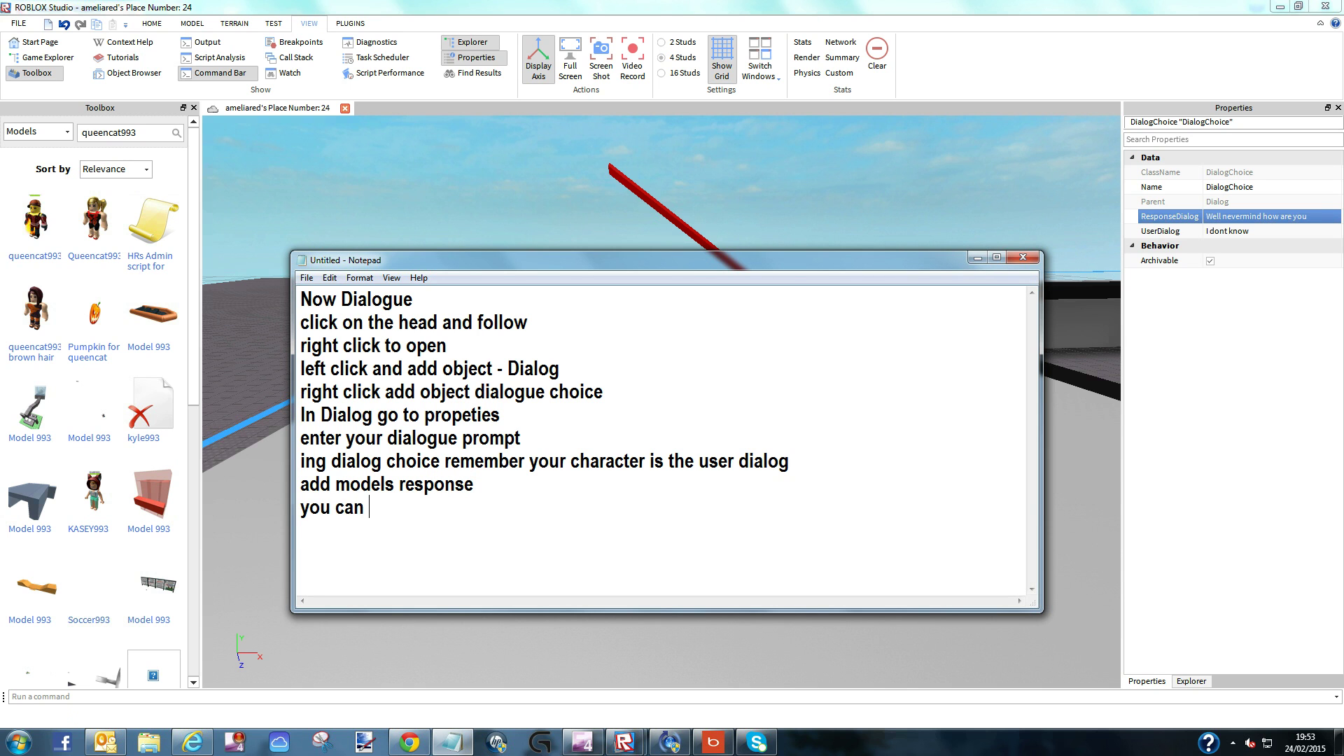
text(add another )
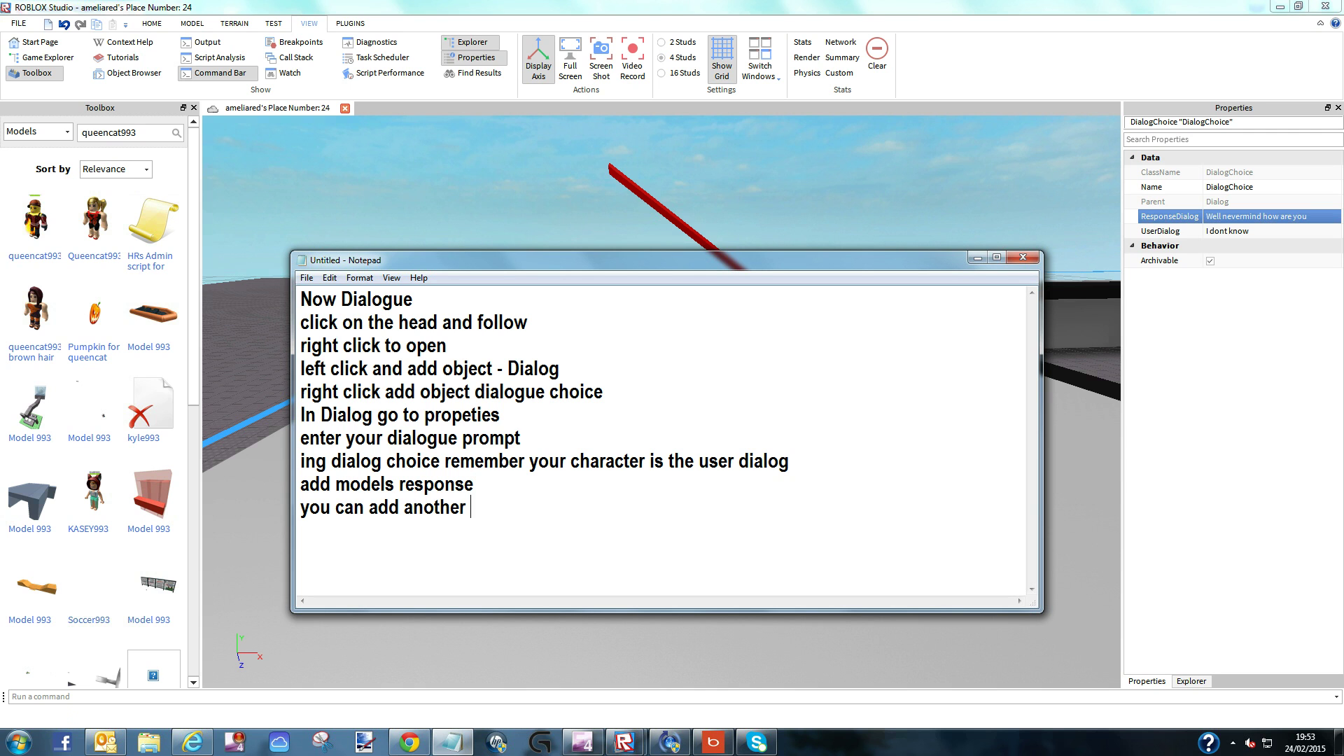
text(line)
Step: Return to ROBLOX Studio and insert a DialogChoice object inside the existing DialogChoice of the model's head
click(977, 258)
click(1192, 681)
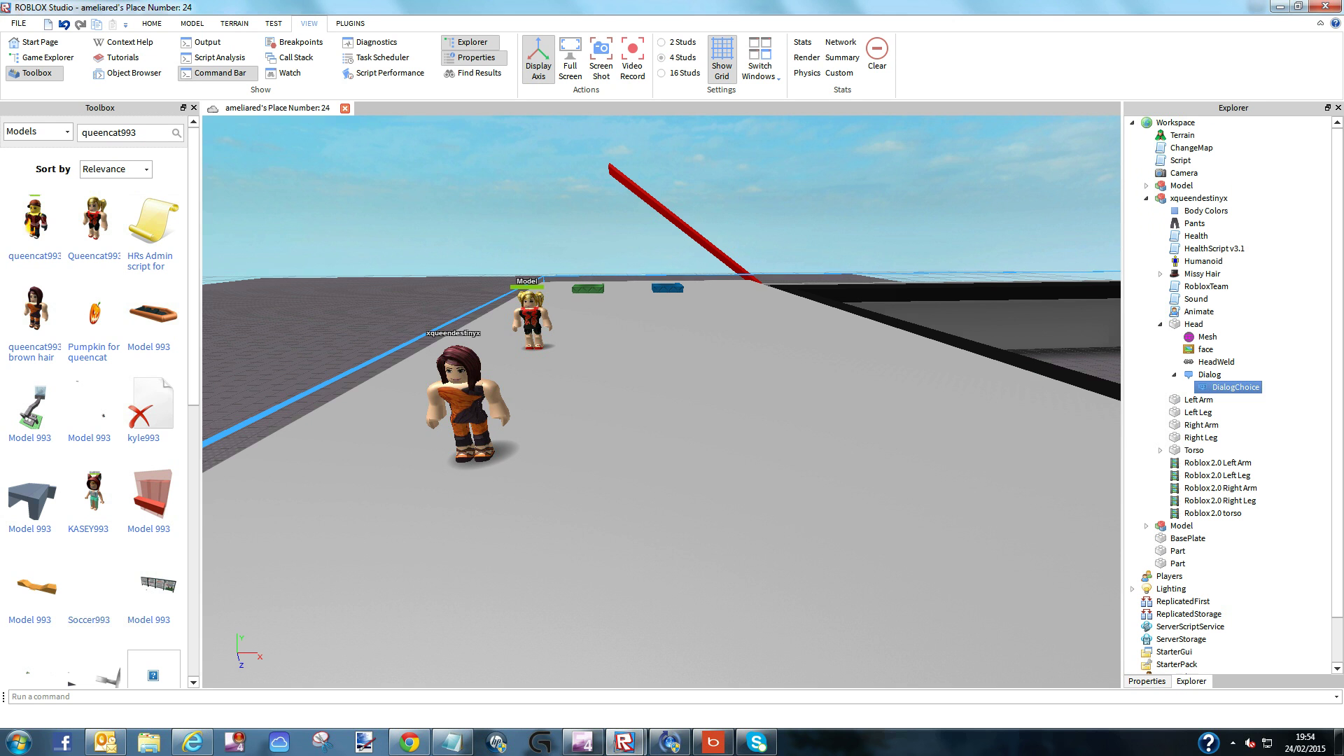
right_click(1235, 387)
mouse_move(1225, 599)
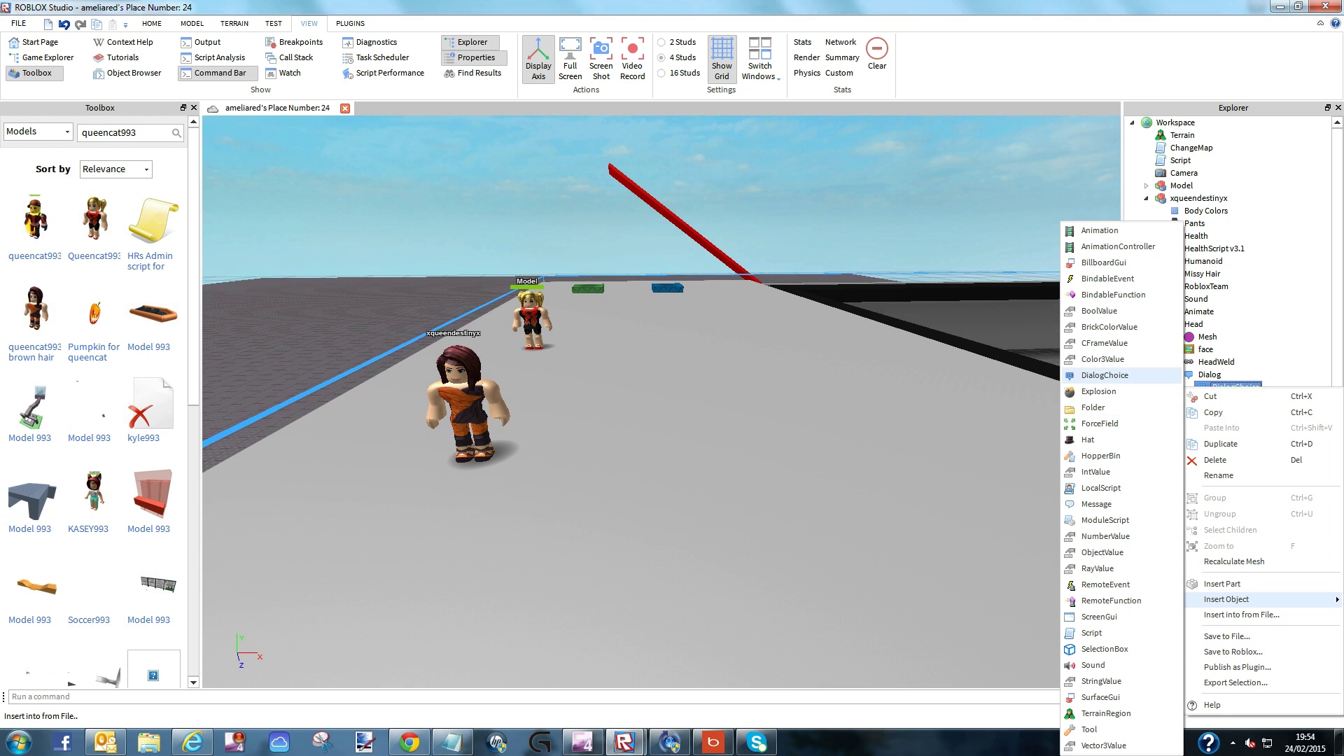
click(1104, 376)
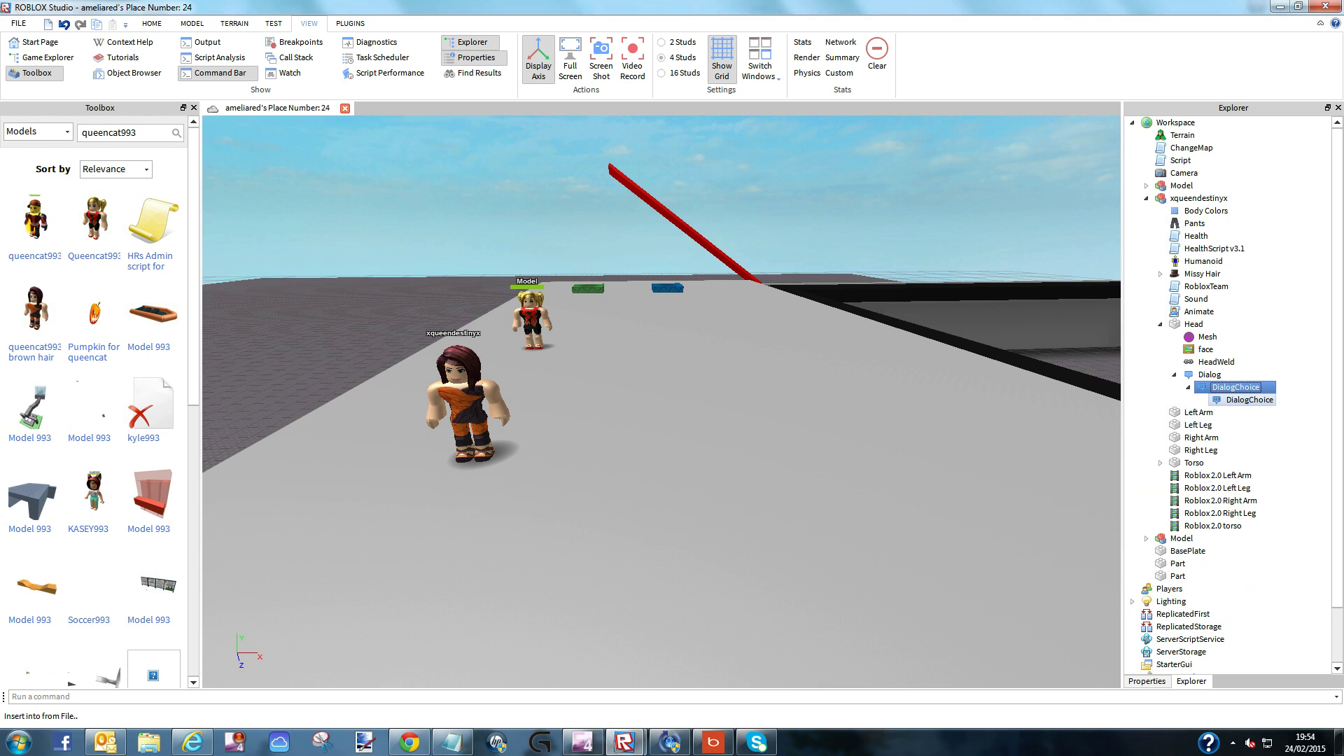
Step: Set the nested DialogChoice's UserDialog to "I am well" and its ResponseDialog to "Nice to know"
click(1147, 681)
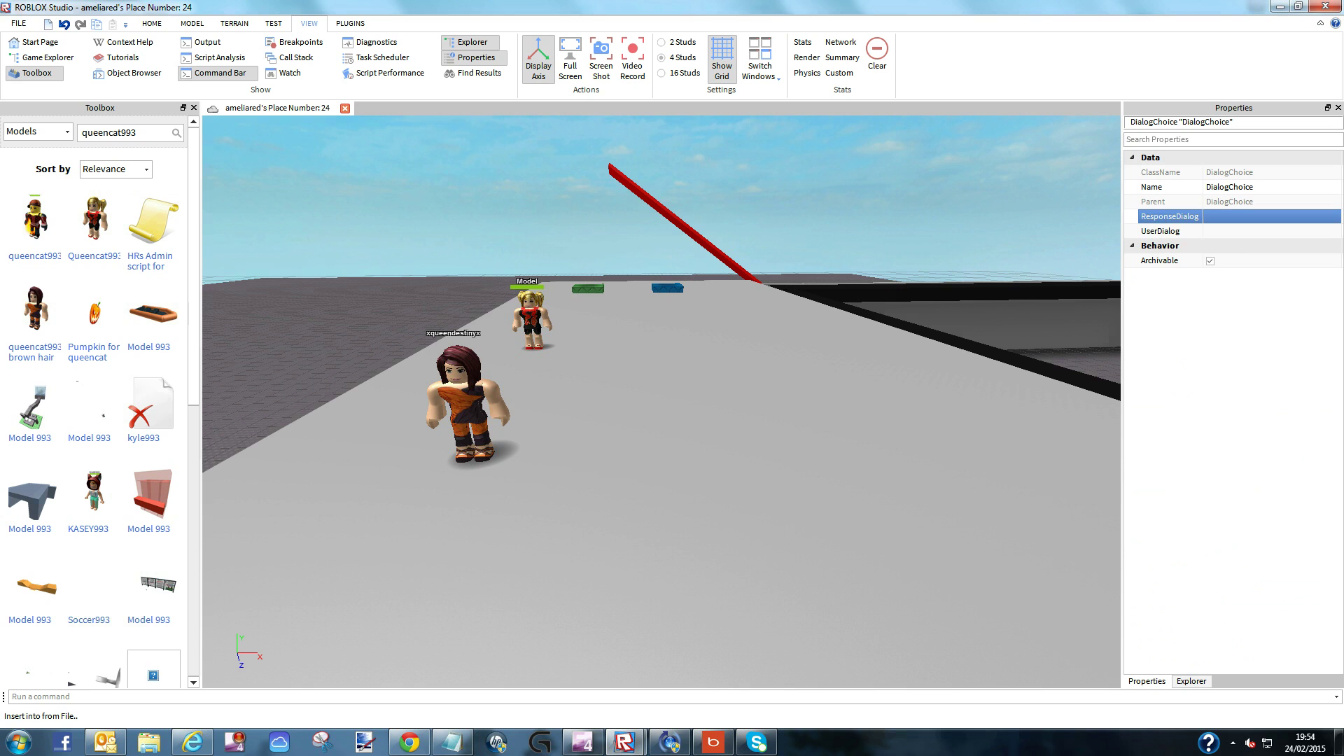
click(1226, 231)
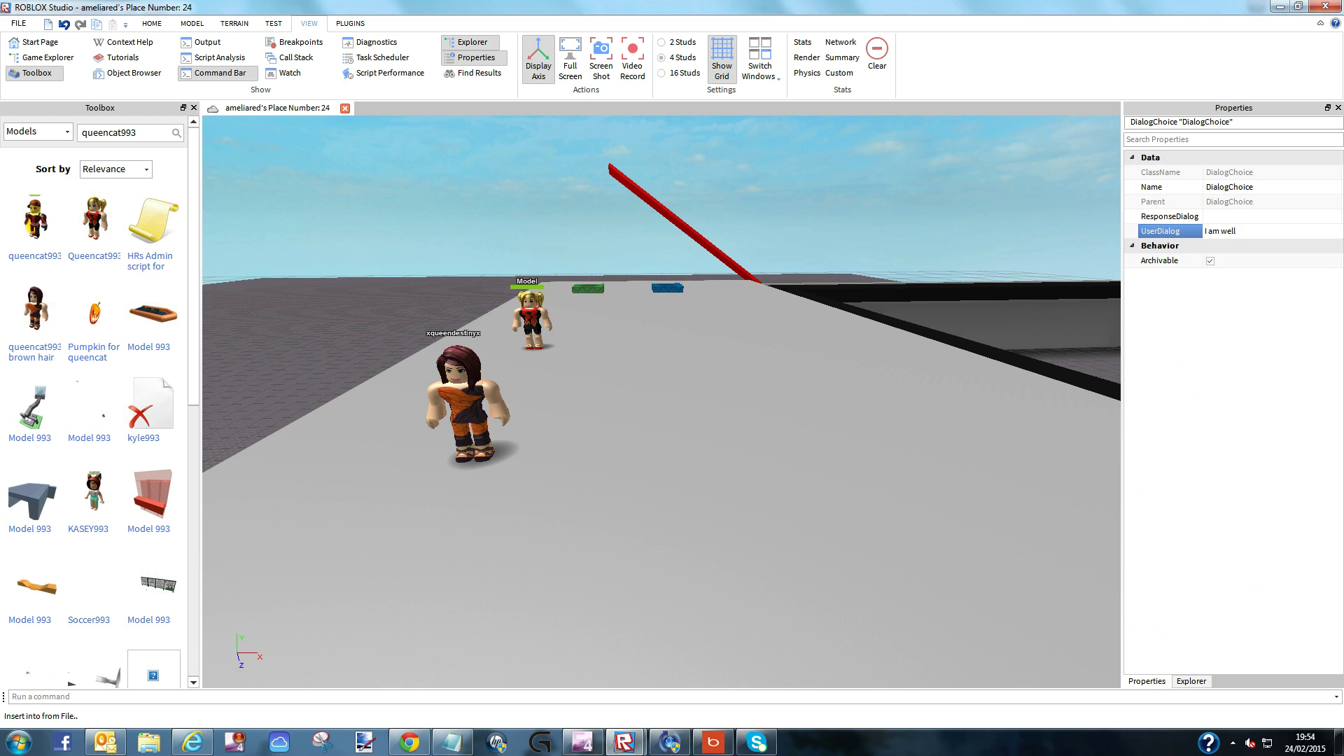
click(1227, 216)
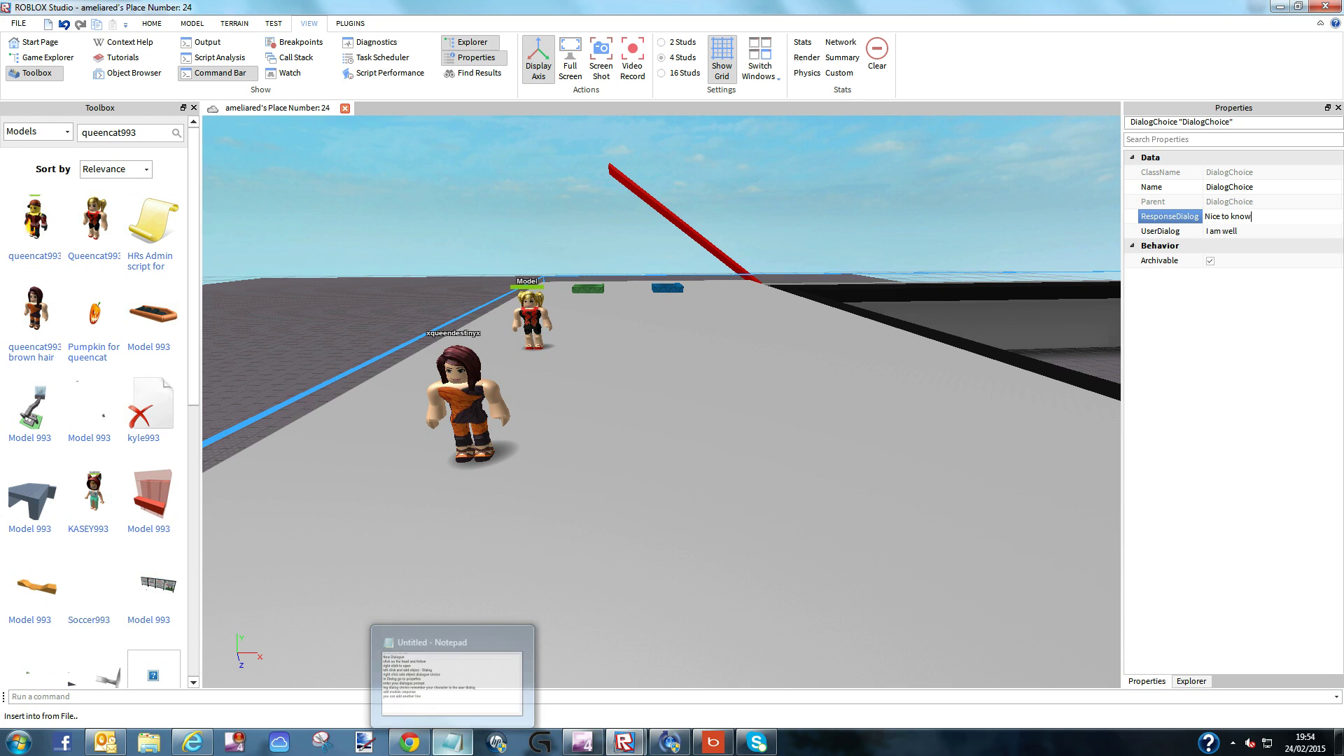
Step: Switch to Notepad and add the line "Test by playing solo" to the note
click(453, 744)
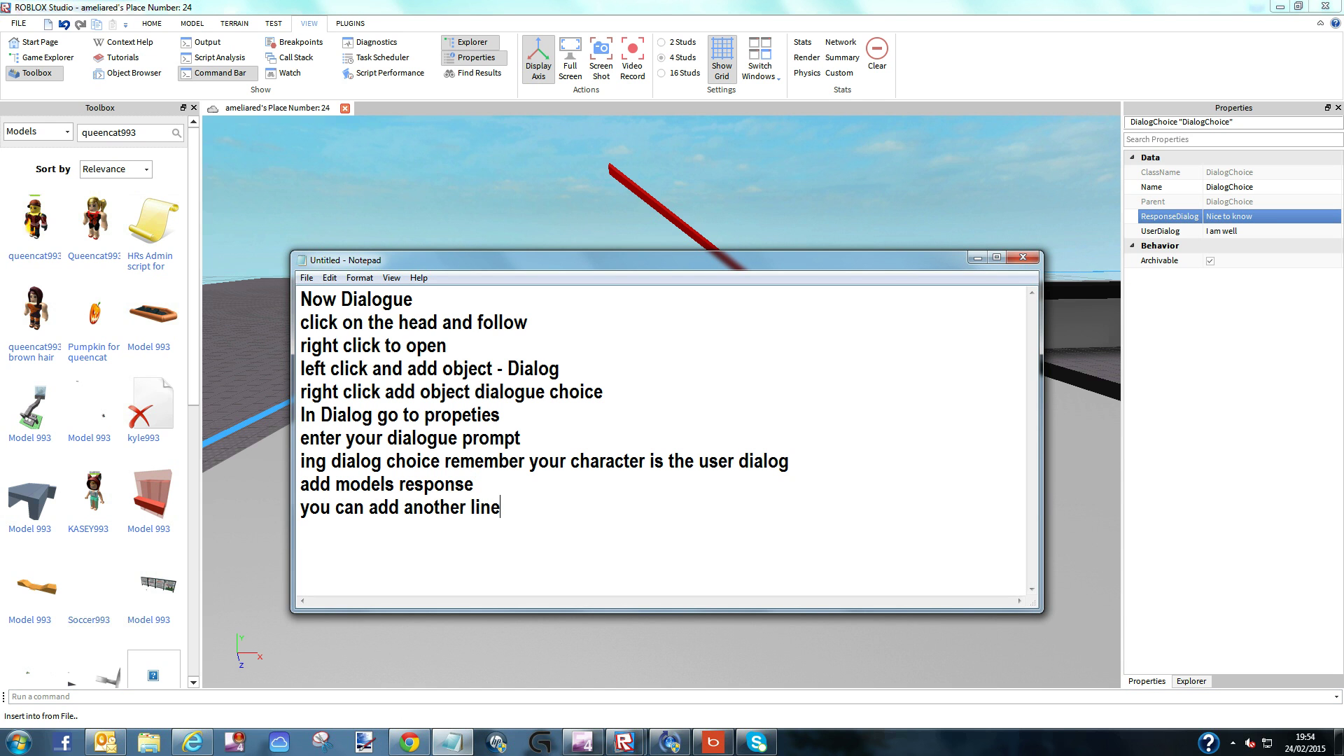
text(Test by playing solo)
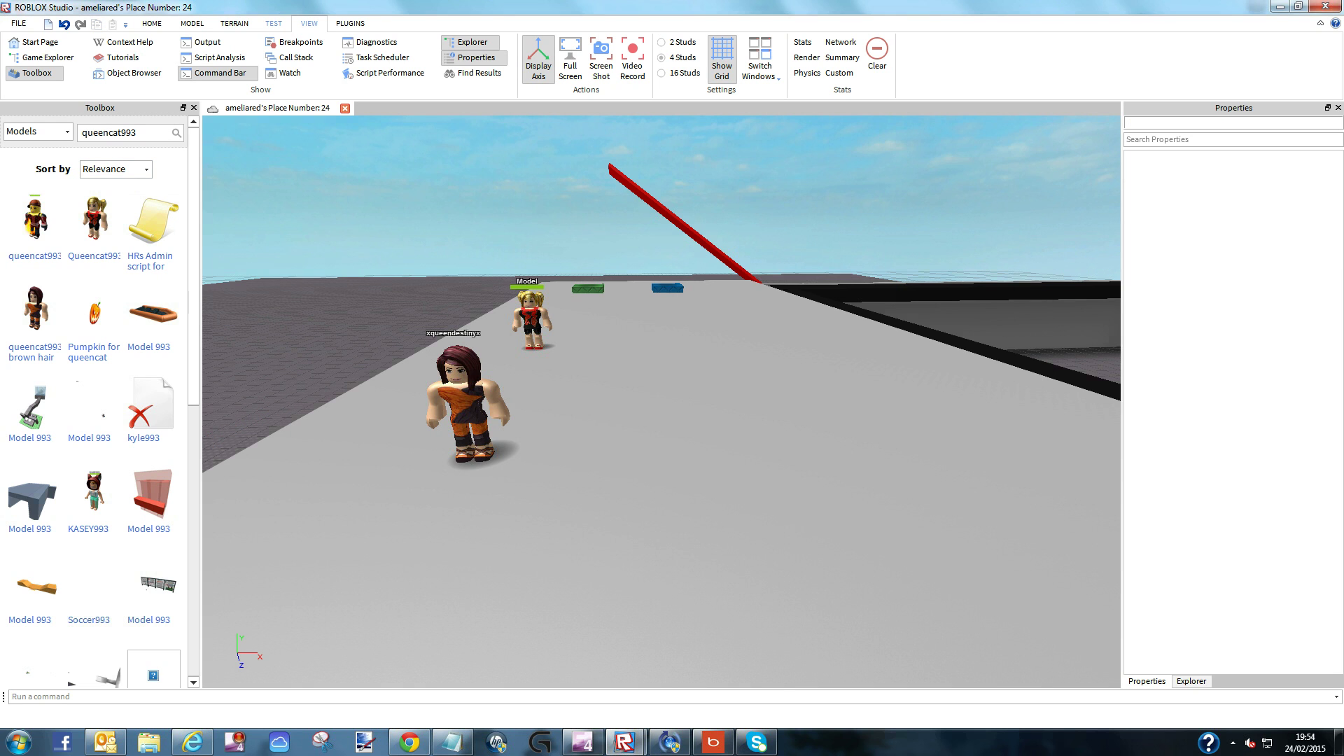
Step: Play the place in ROBLOX Studio, walk the avatar up to the character with the dialog marker and open its conversation
click(274, 24)
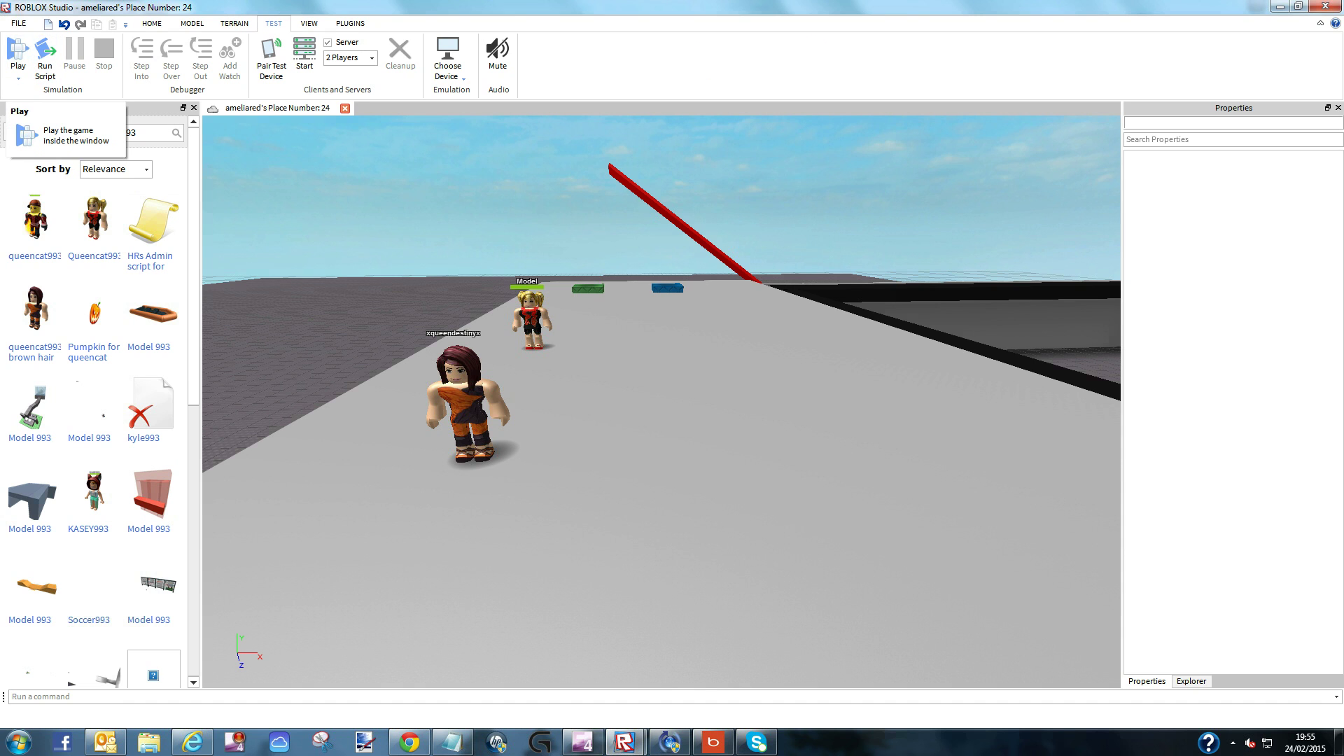
click(18, 53)
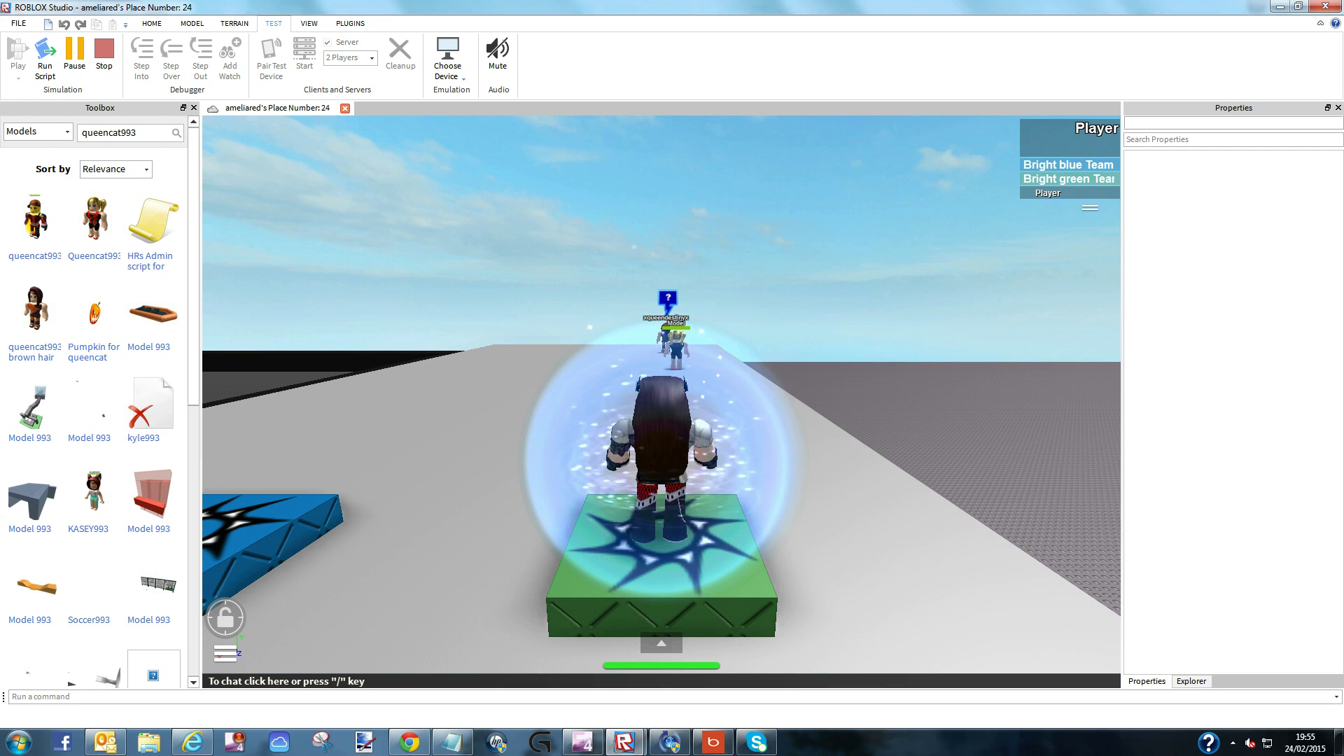
key(w)
scroll(662, 401, down, 3)
key(w)
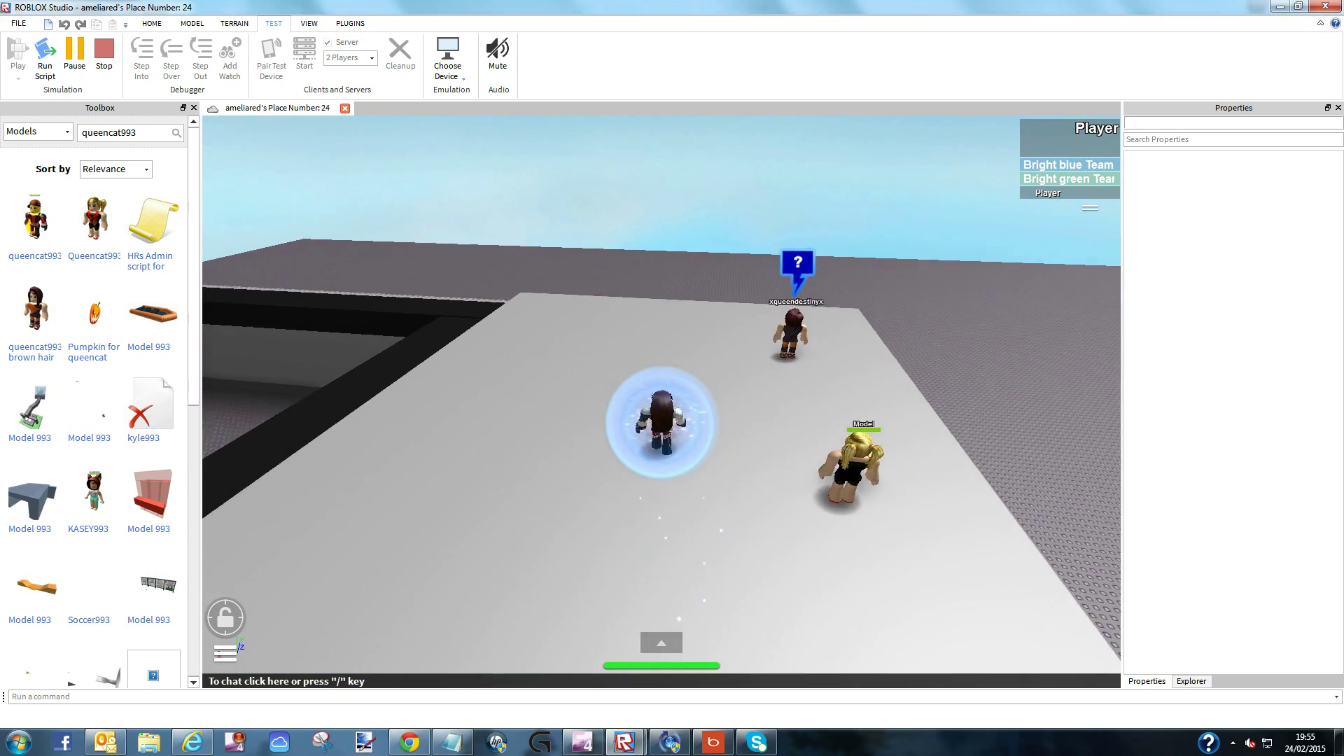
key(w)
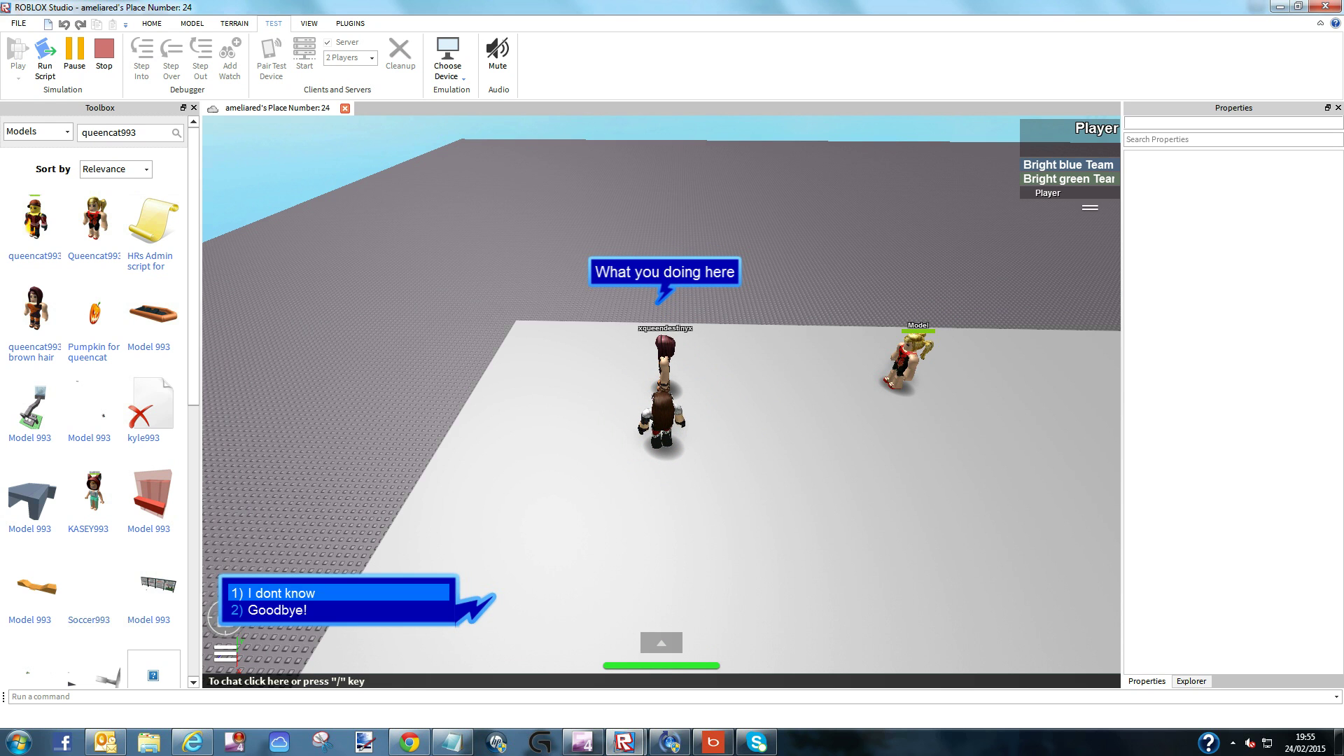
Step: Test the conversation by choosing "I dont know" and the follow-up reply, and stop the play test
click(336, 593)
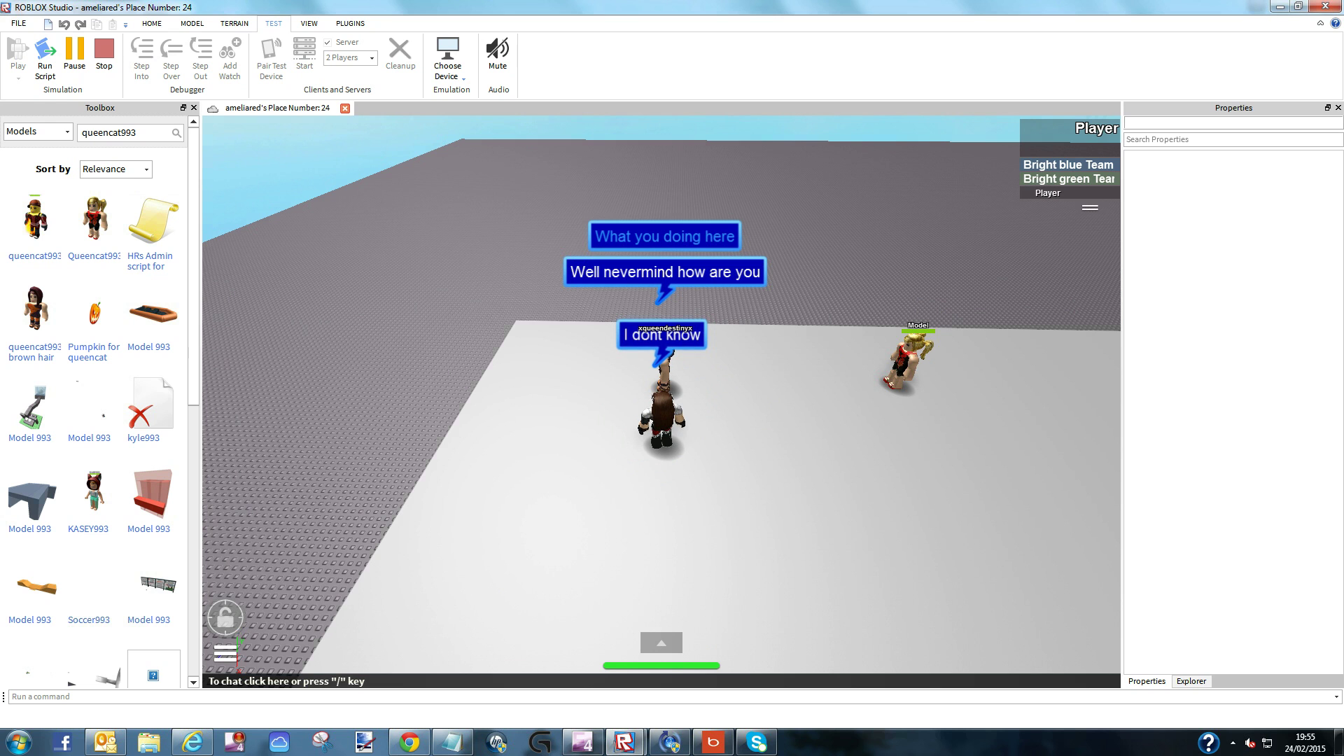
click(336, 592)
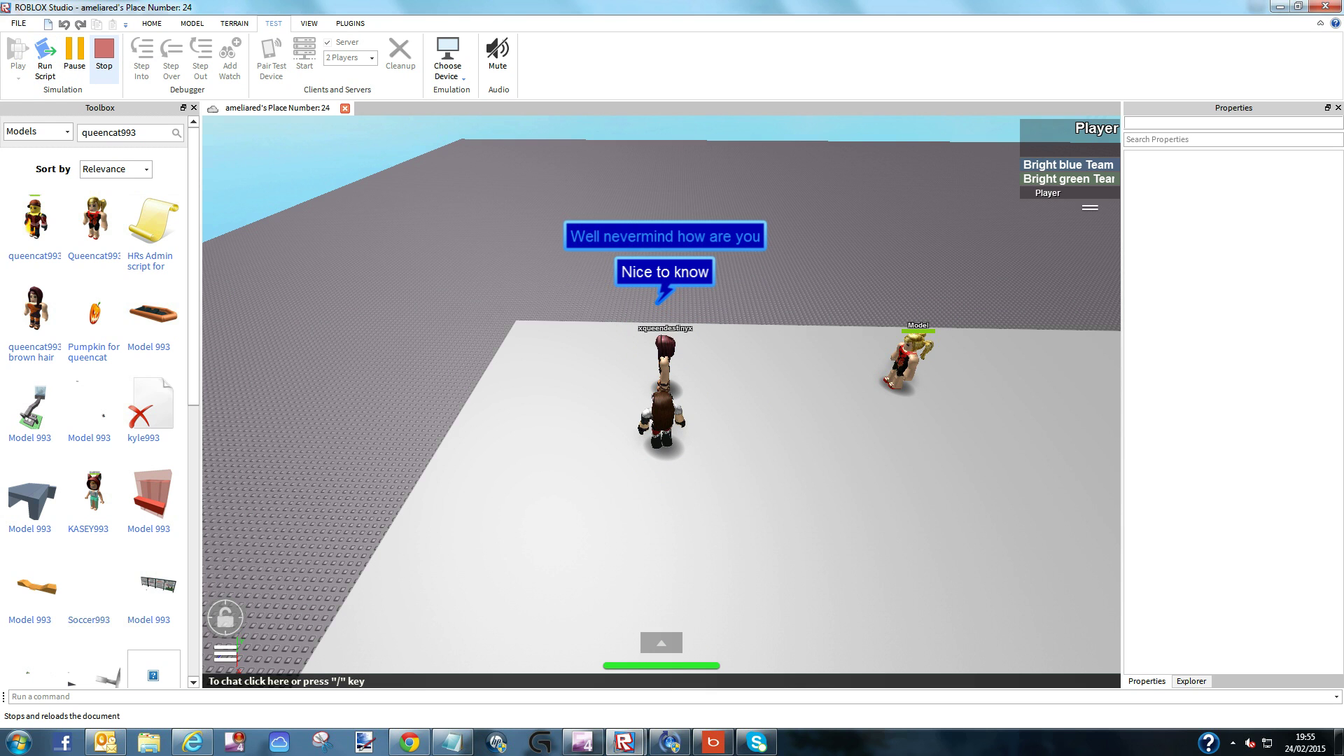
click(104, 56)
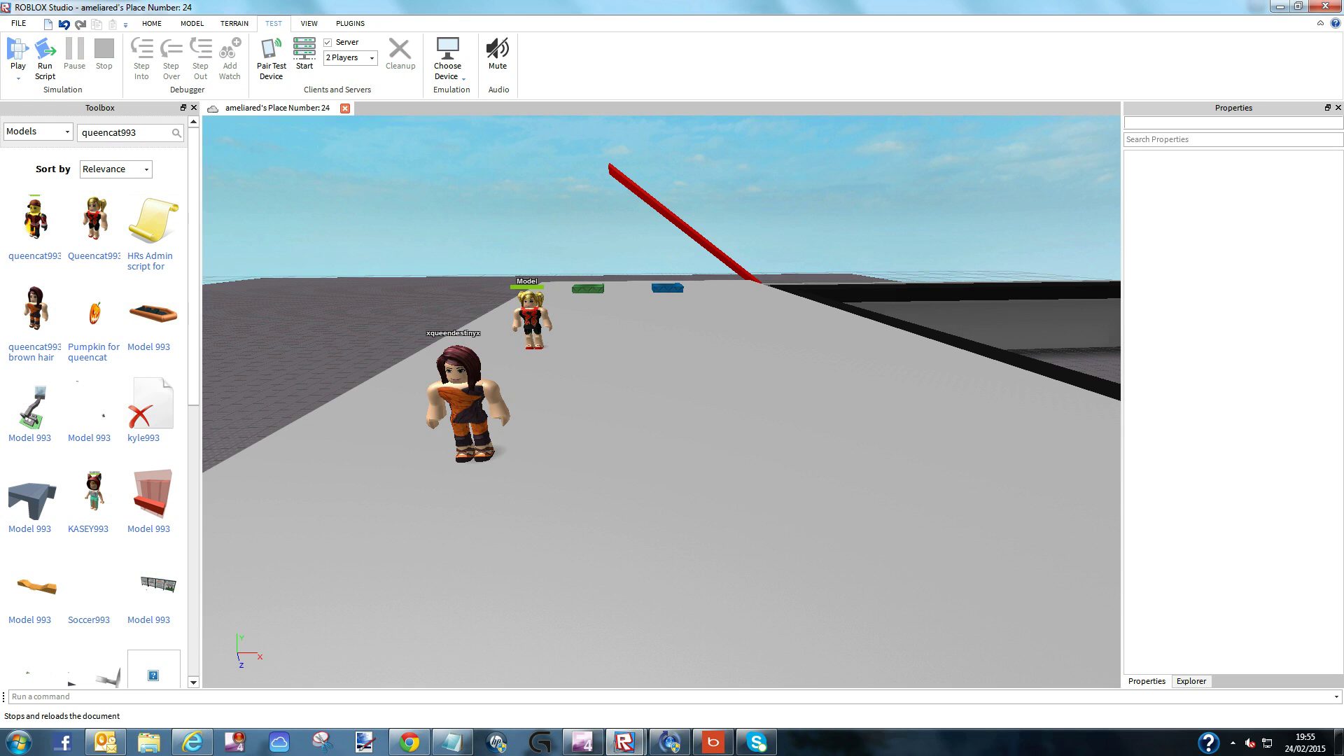
Step: Switch to Notepad and replace the whole note with "You add more lines like this"
click(452, 742)
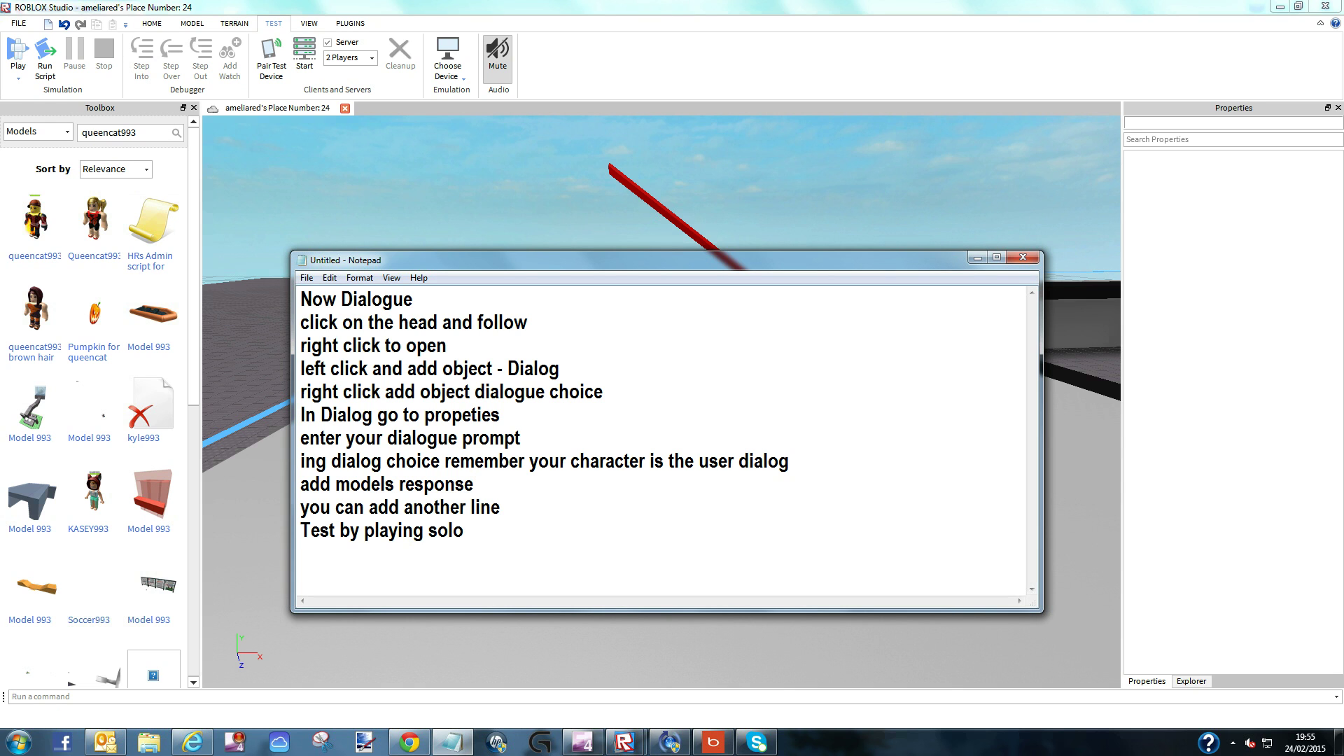
drag(308, 392, 301, 553)
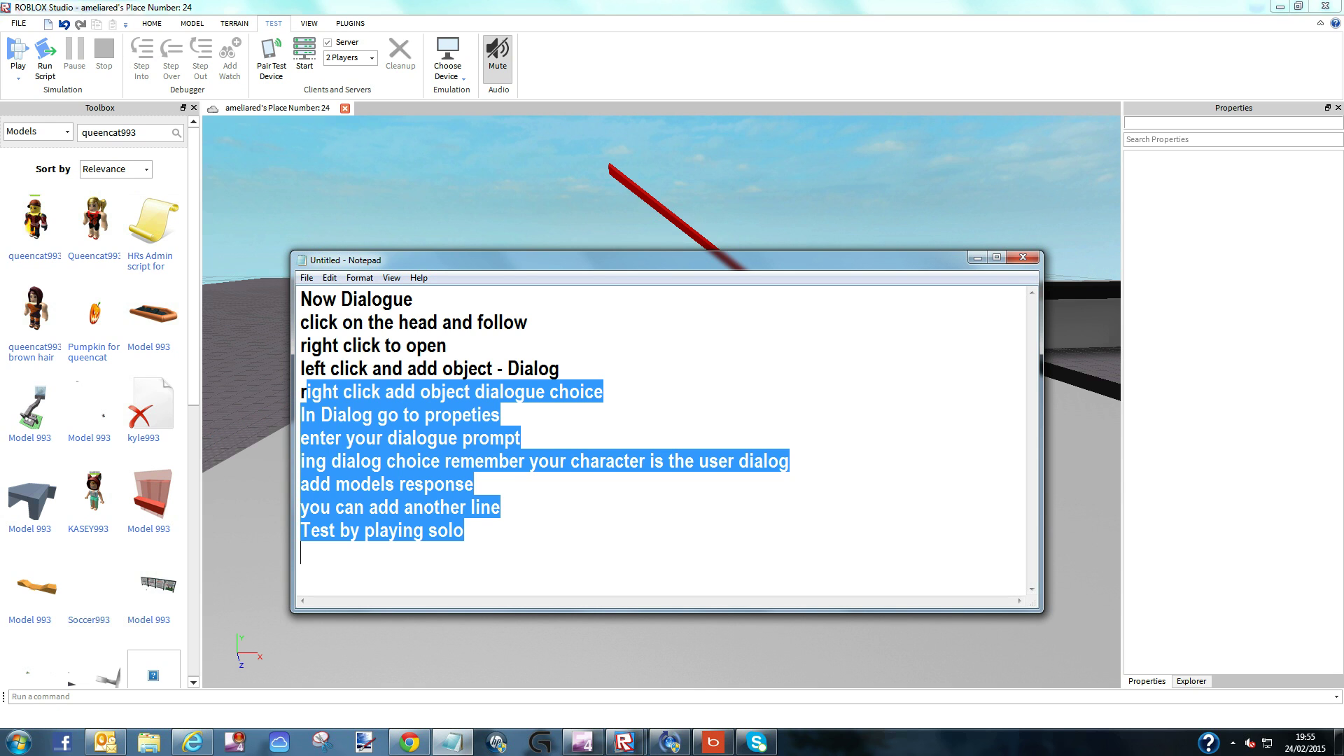
drag(301, 298, 467, 532)
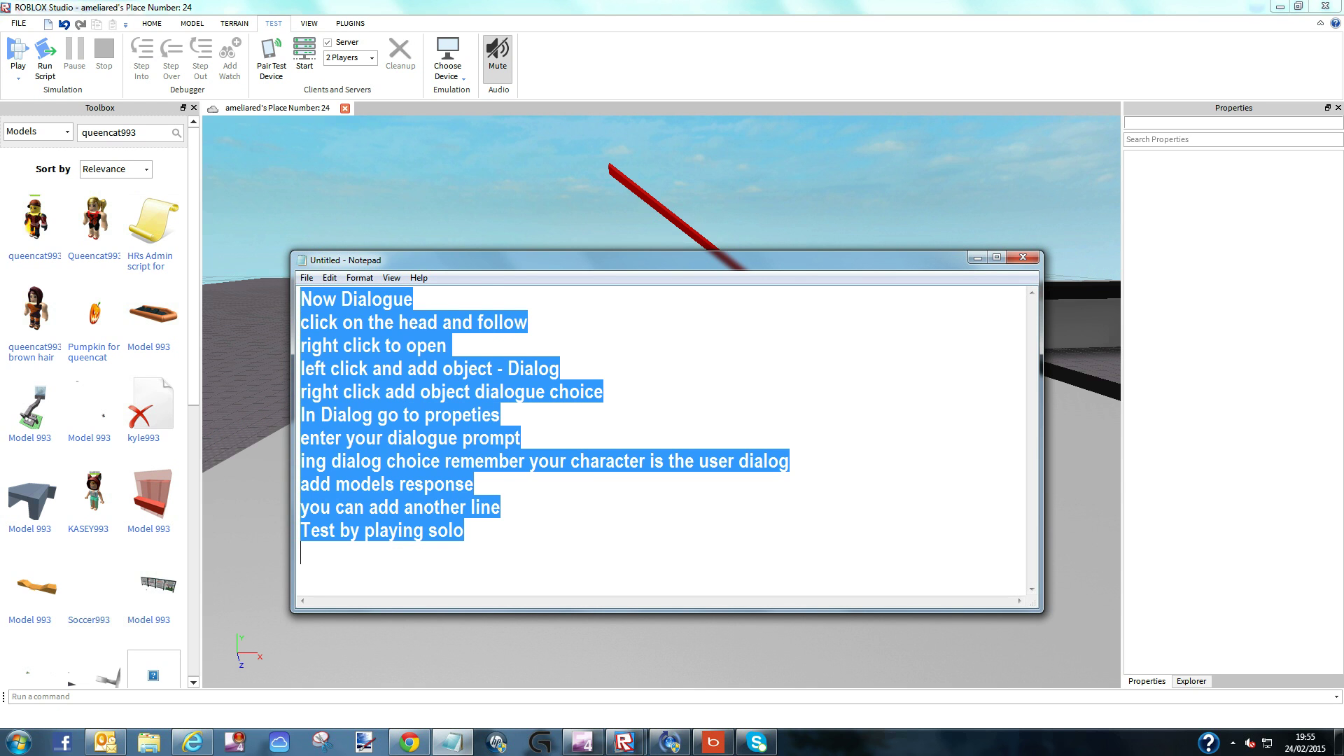
key(BackSpace)
text(Yo)
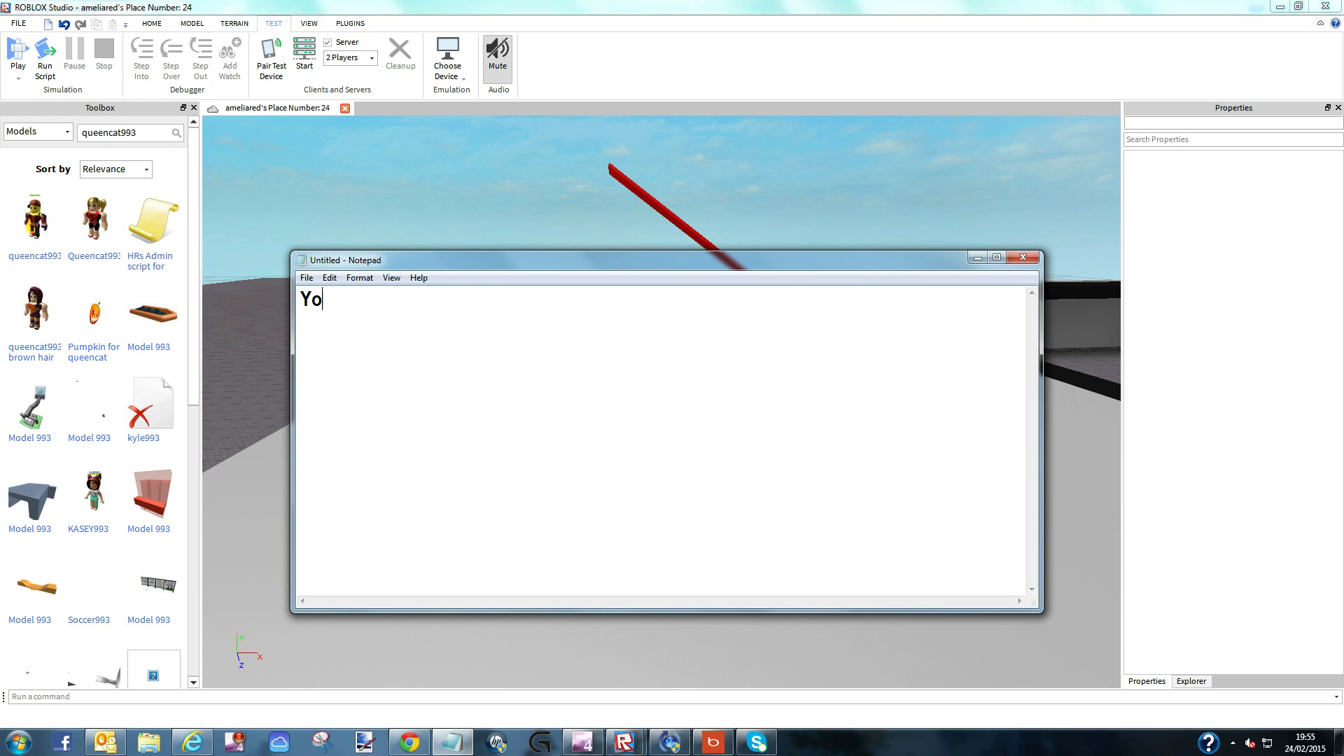
text(u add more lines like t)
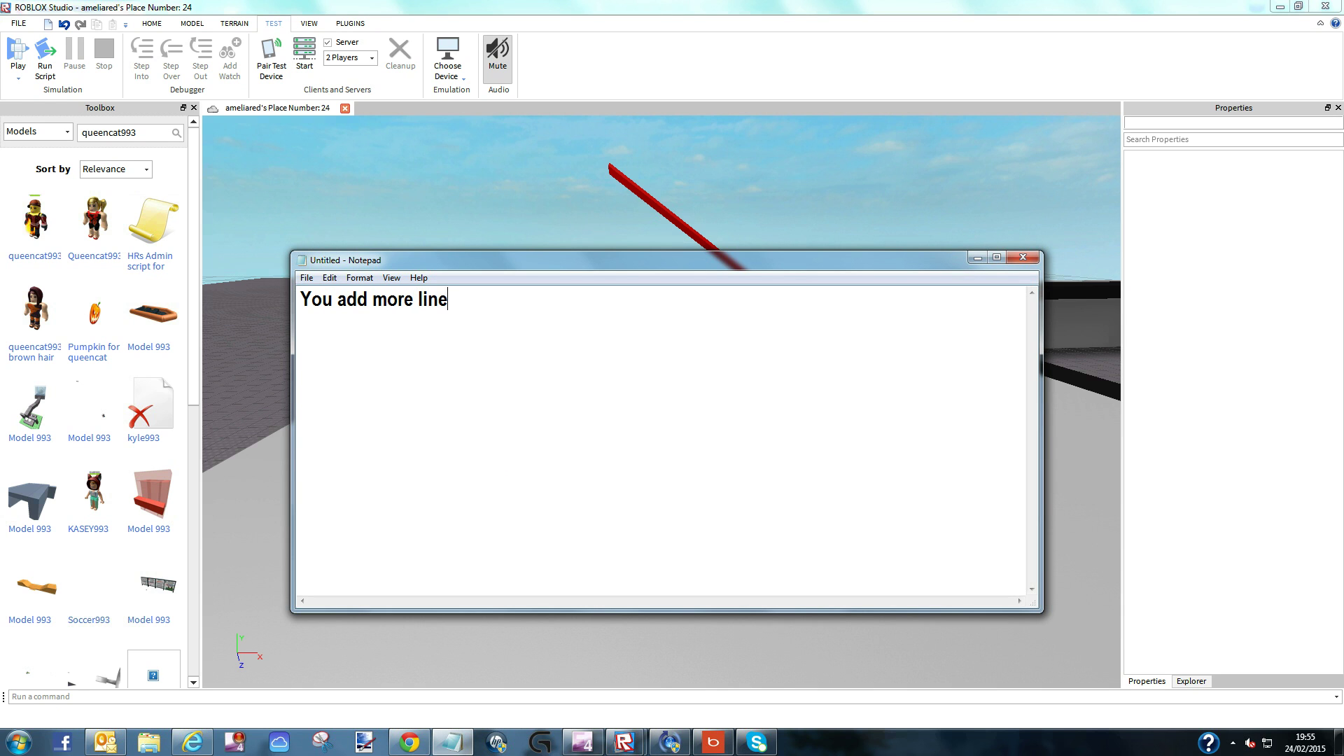
text(his)
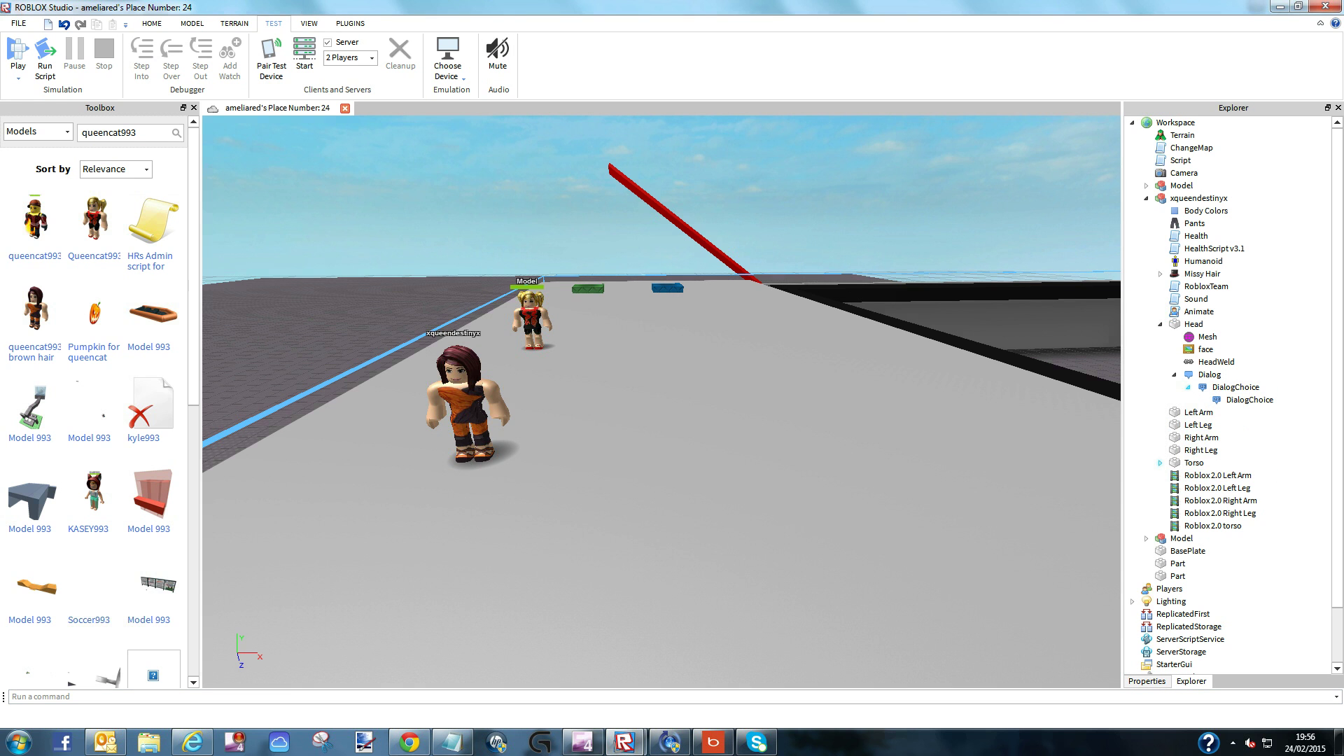
Step: In ROBLOX Studio, insert a second DialogChoice under the head's Dialog and nest another DialogChoice inside it
right_click(1185, 375)
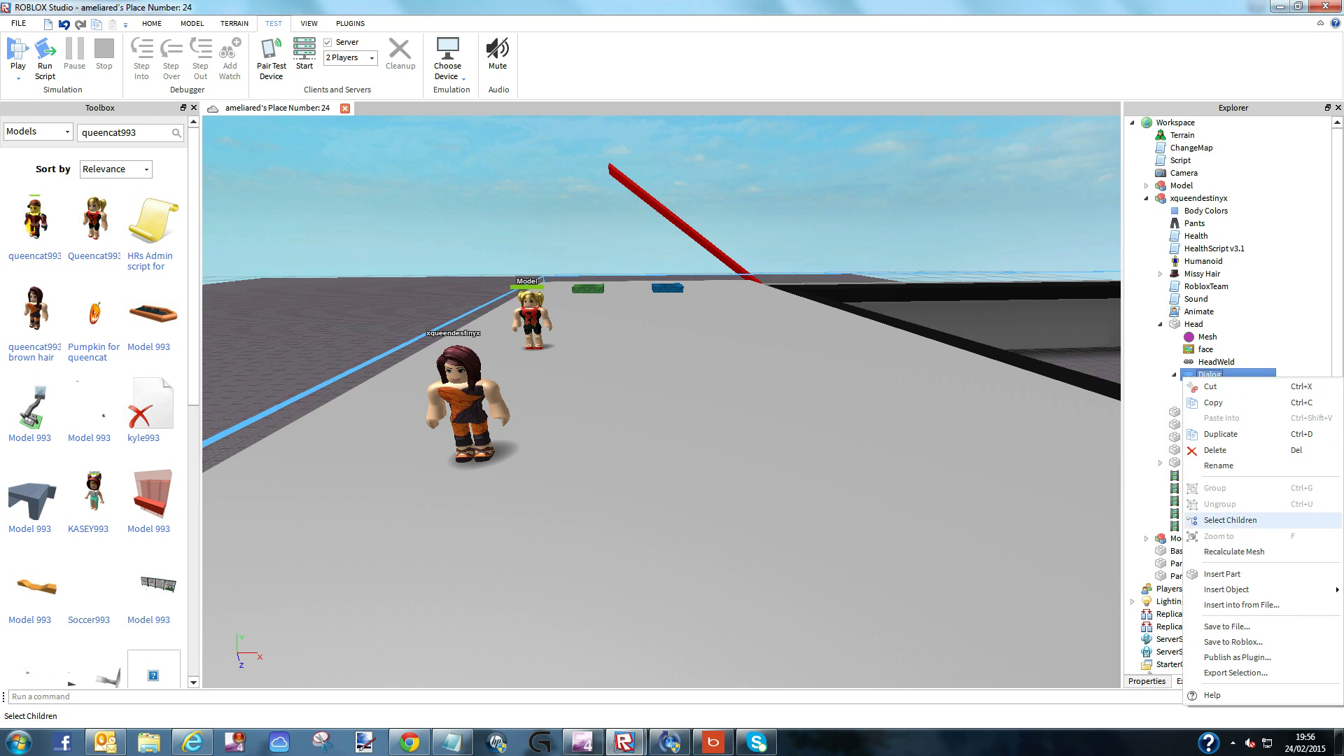
mouse_move(1227, 590)
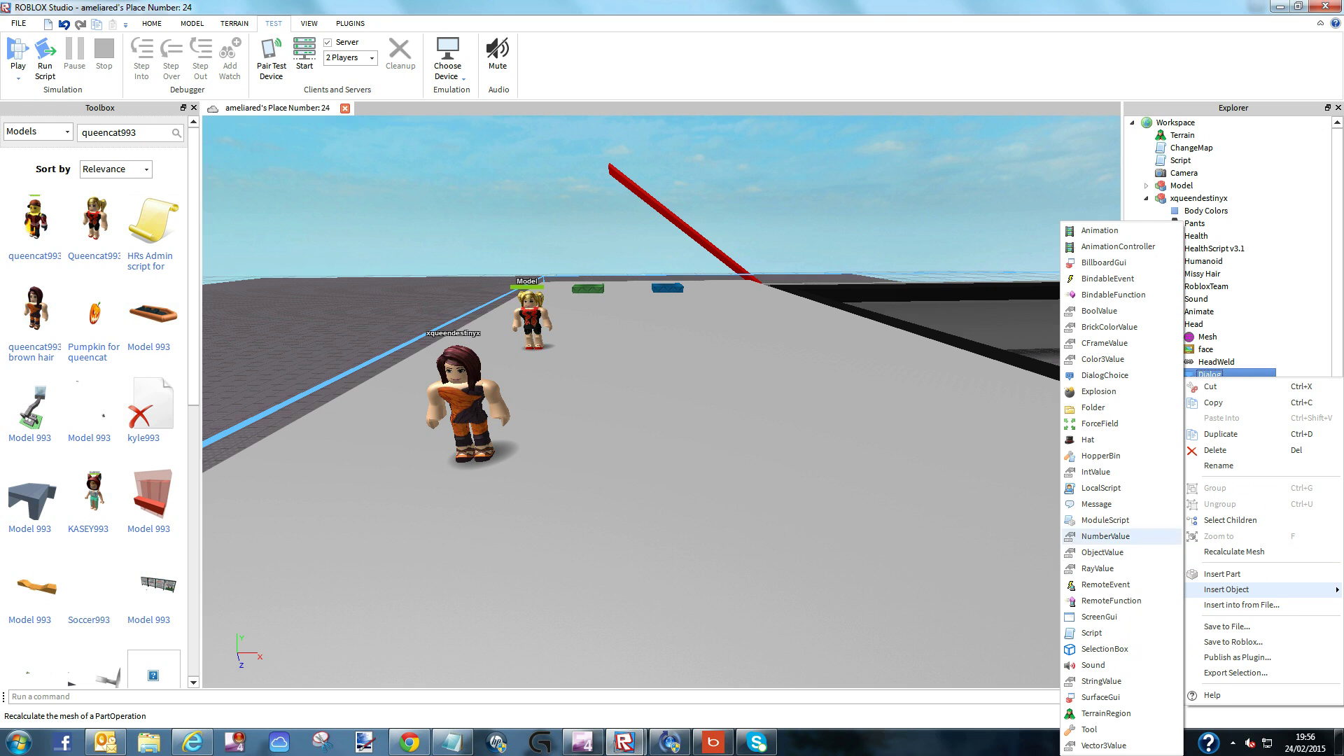
click(1105, 375)
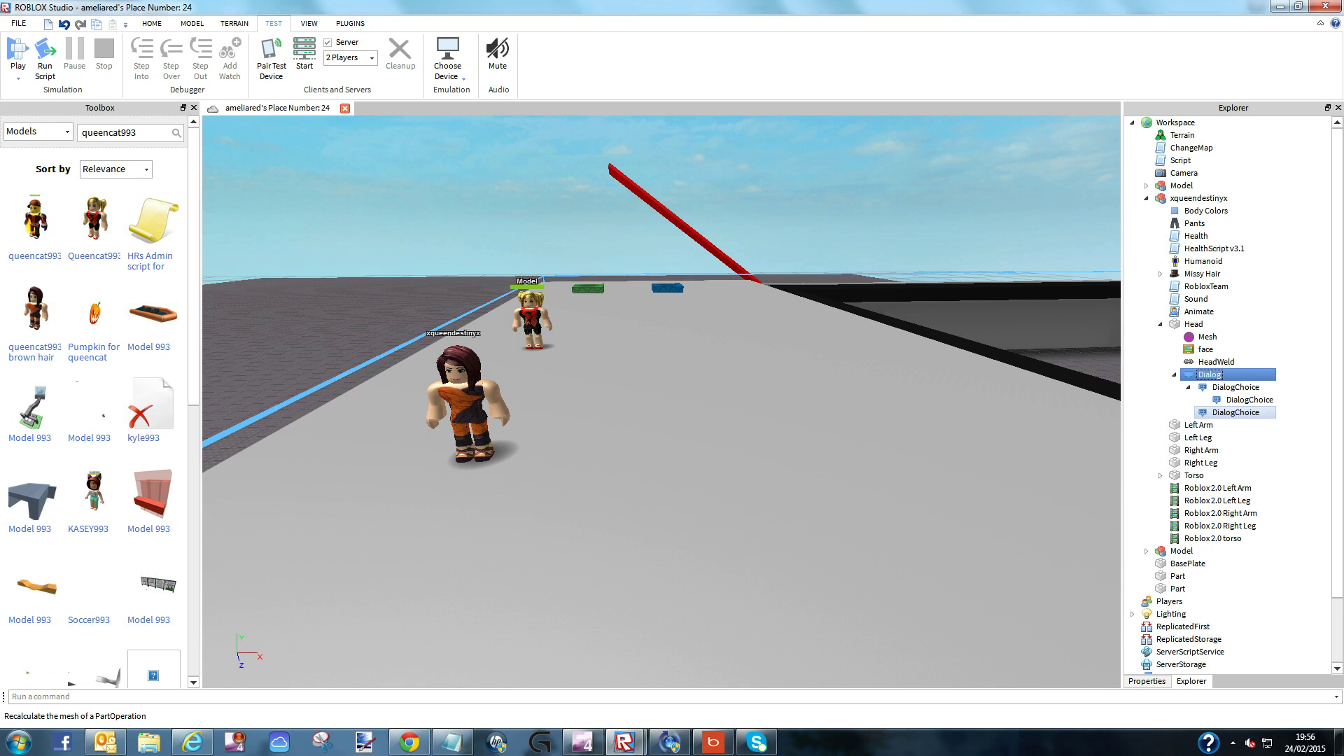
right_click(1183, 412)
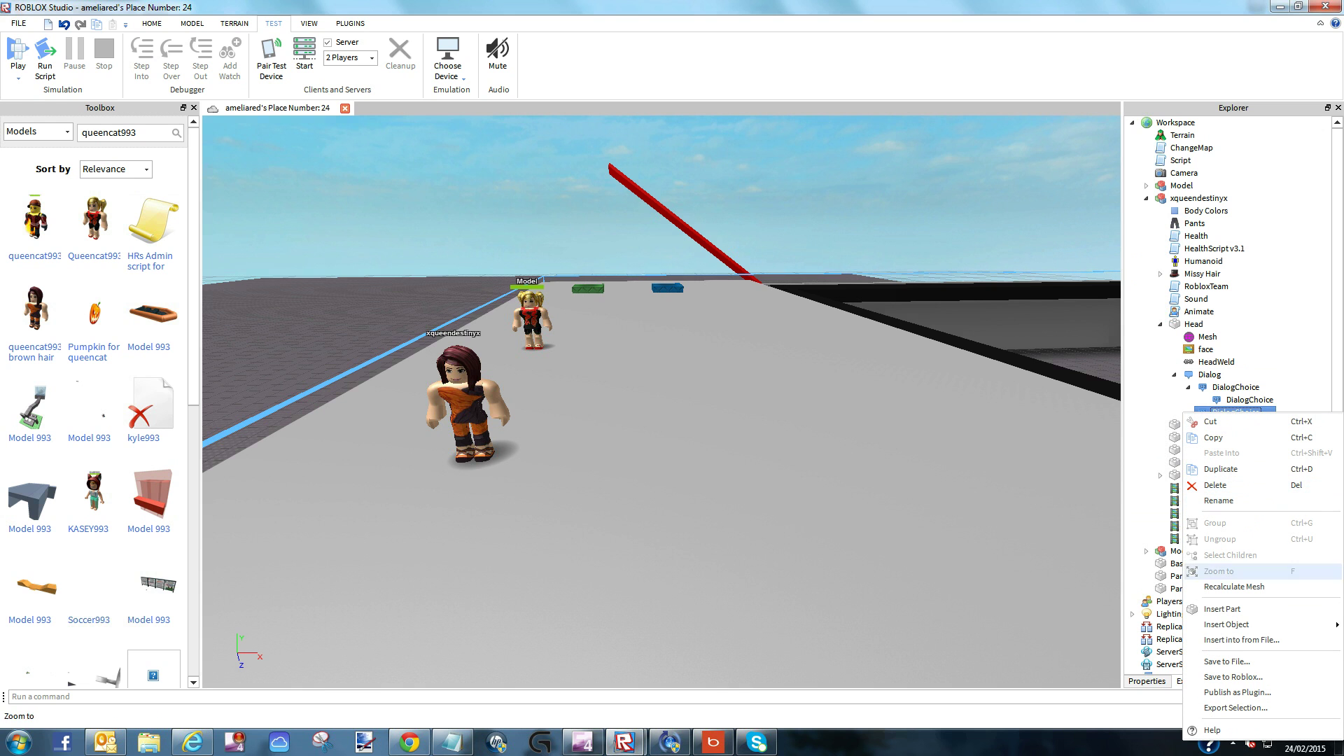
mouse_move(1226, 625)
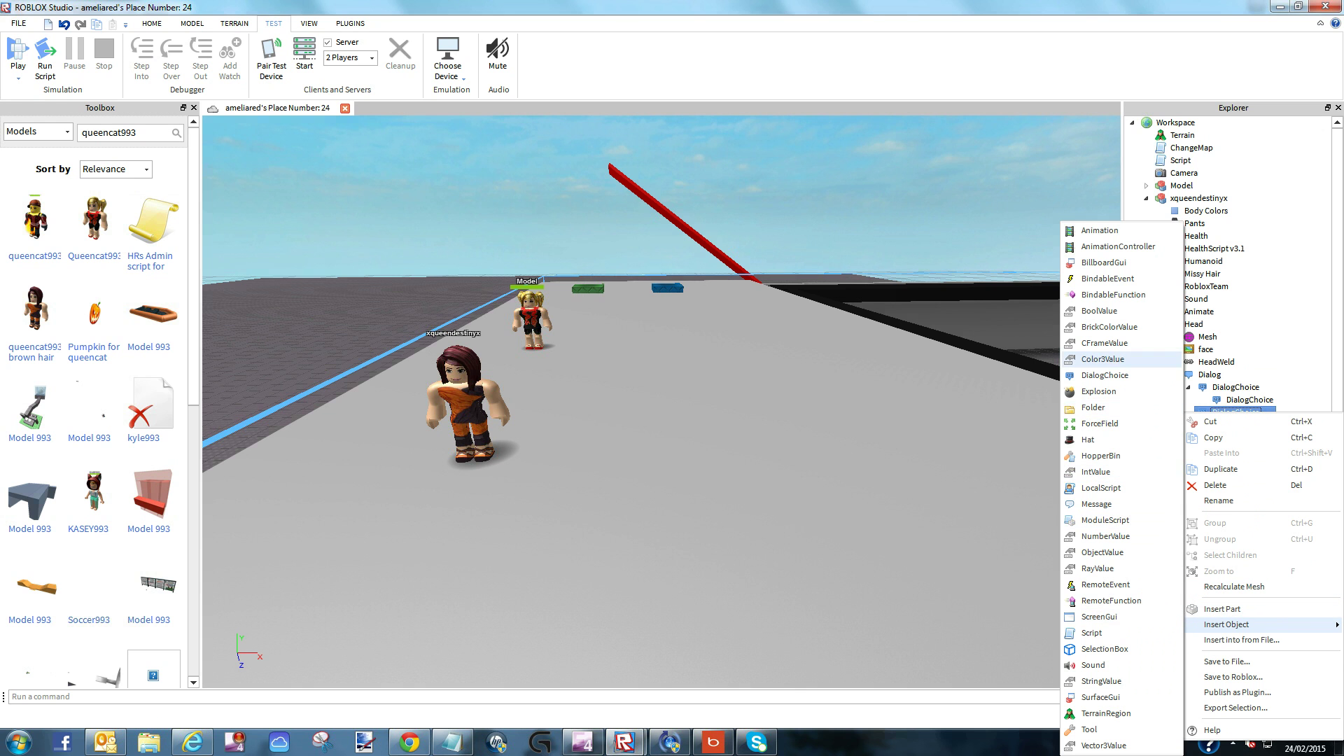
click(1104, 376)
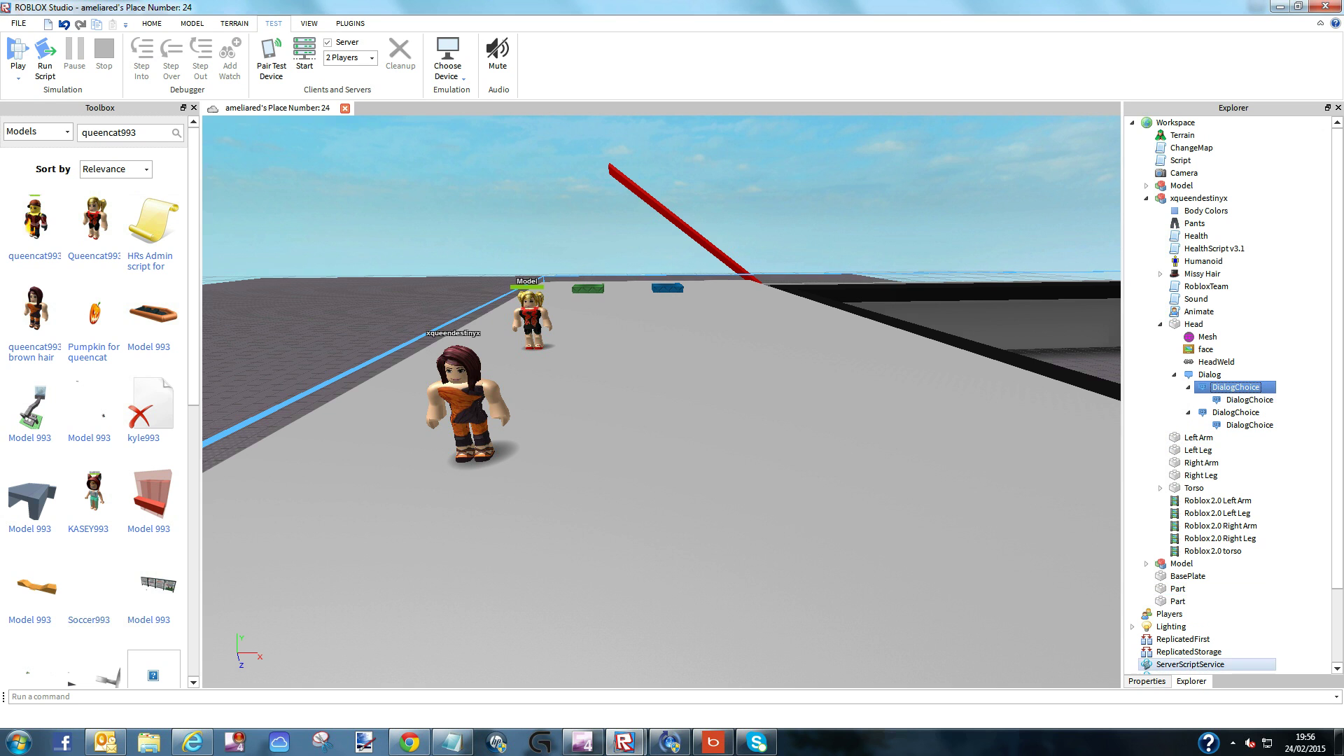
Step: Review the properties of the first DialogChoice and of the parent Dialog
click(1147, 681)
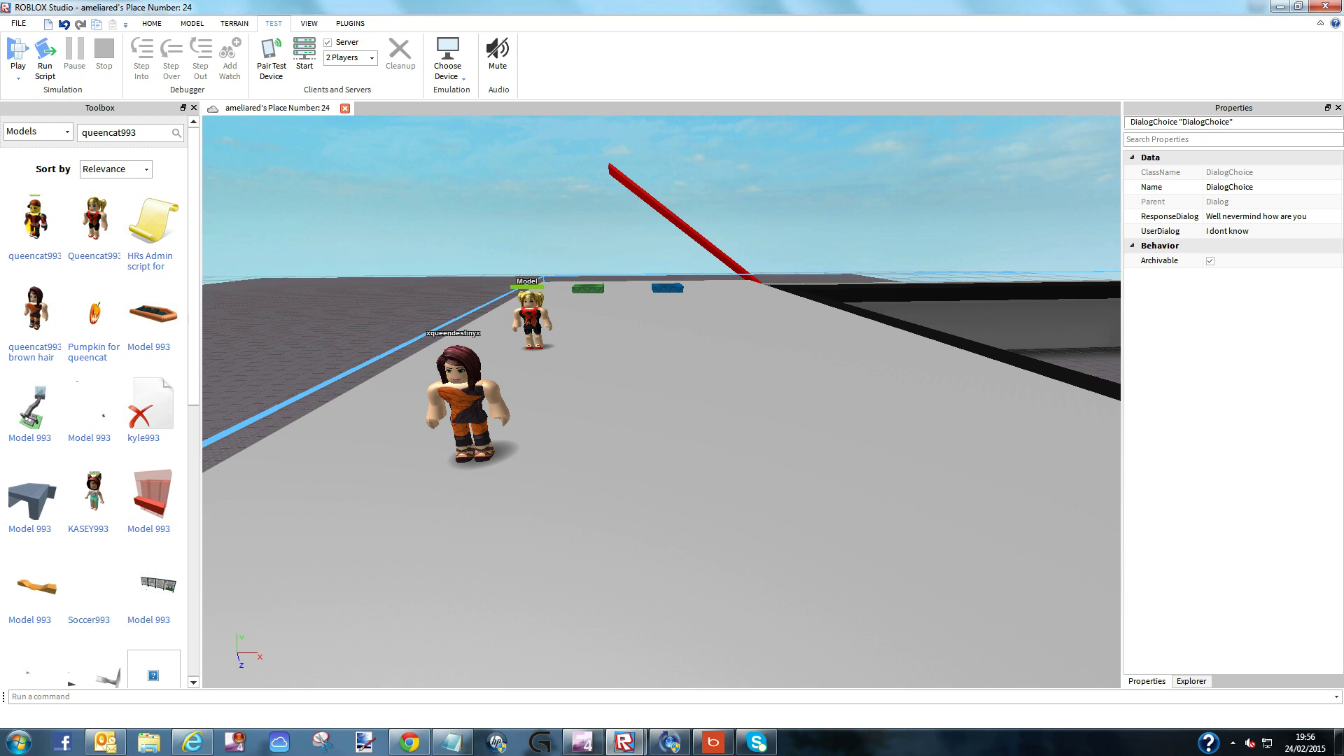
click(1191, 681)
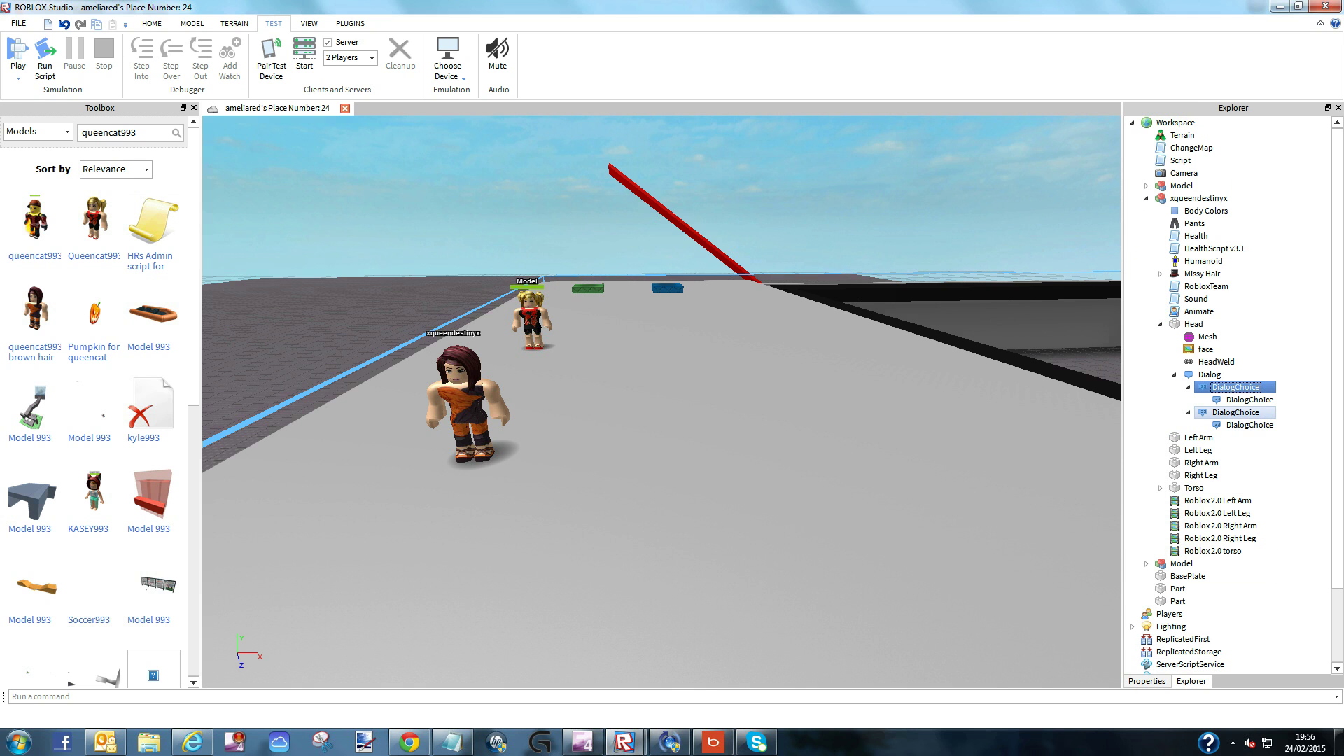
click(1236, 412)
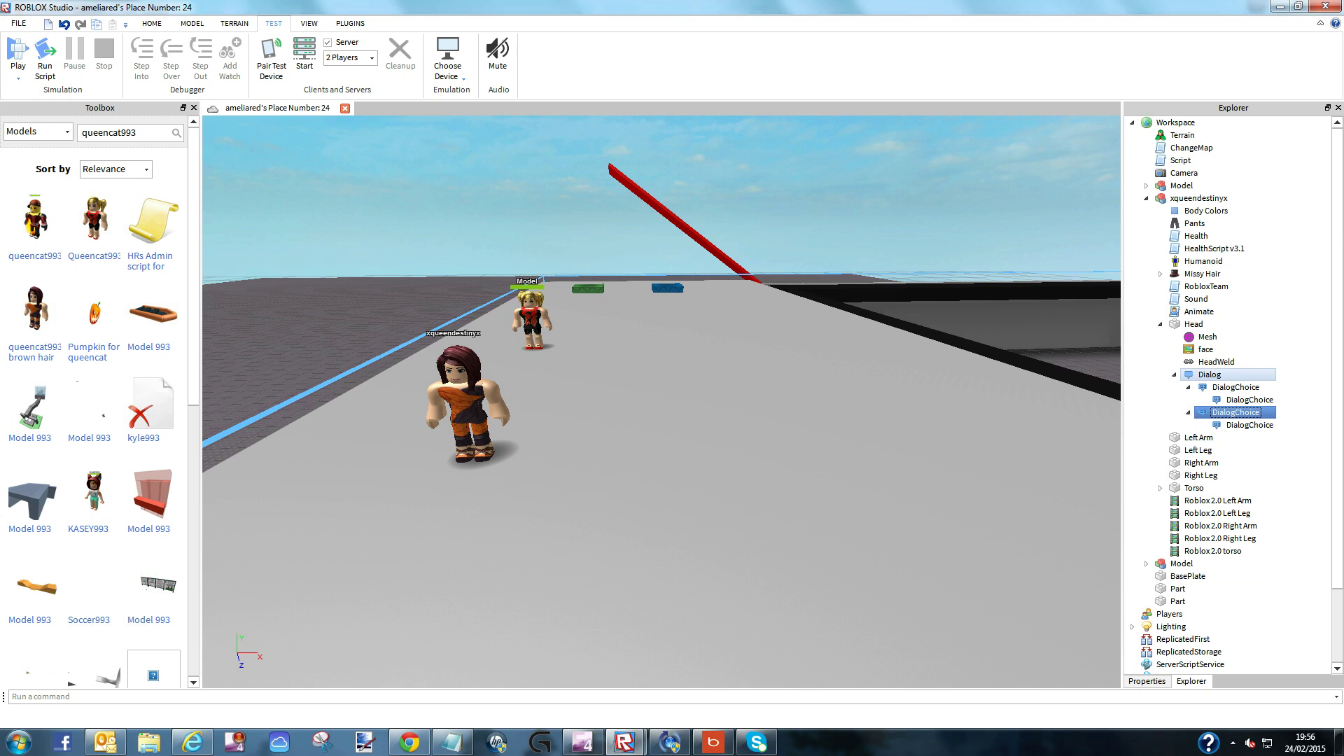
click(1210, 375)
click(1147, 681)
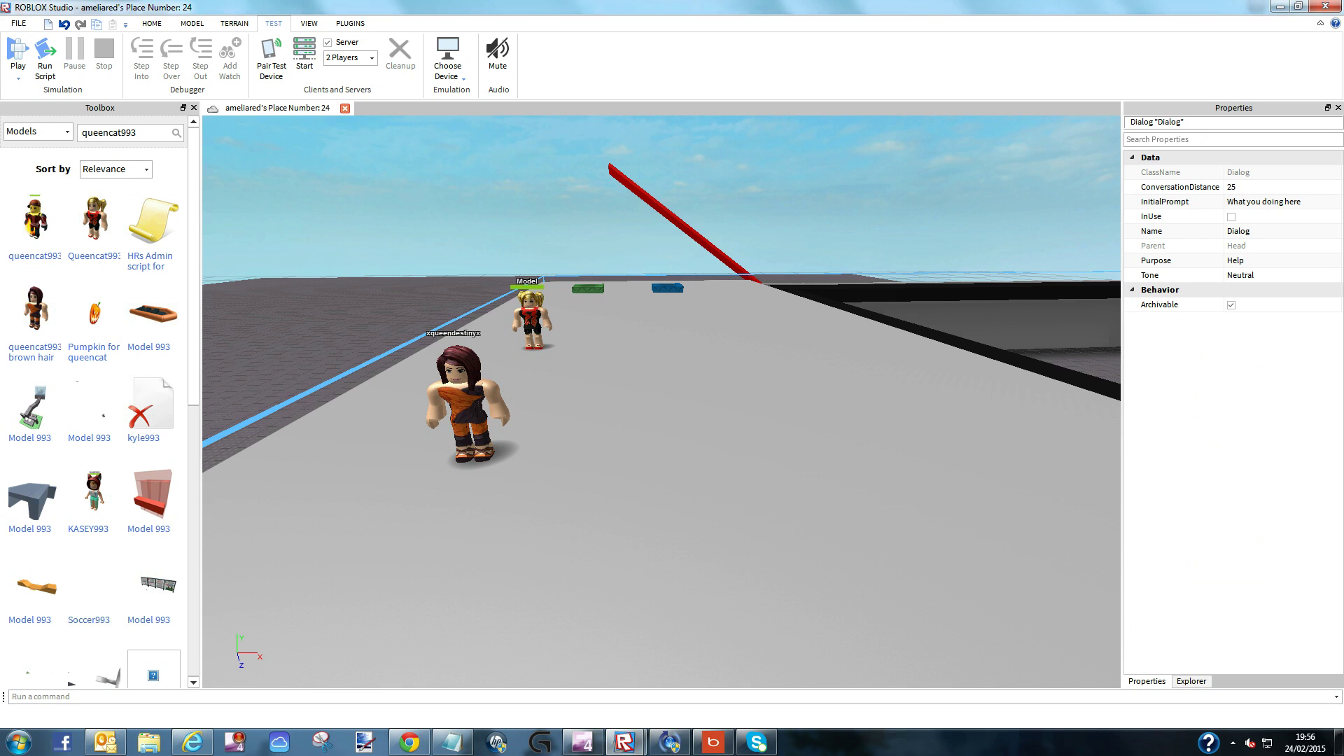
Step: Set the second DialogChoice's UserDialog to "Is there any food" and its ResponseDialog to "Well can you see a shop"
click(1190, 681)
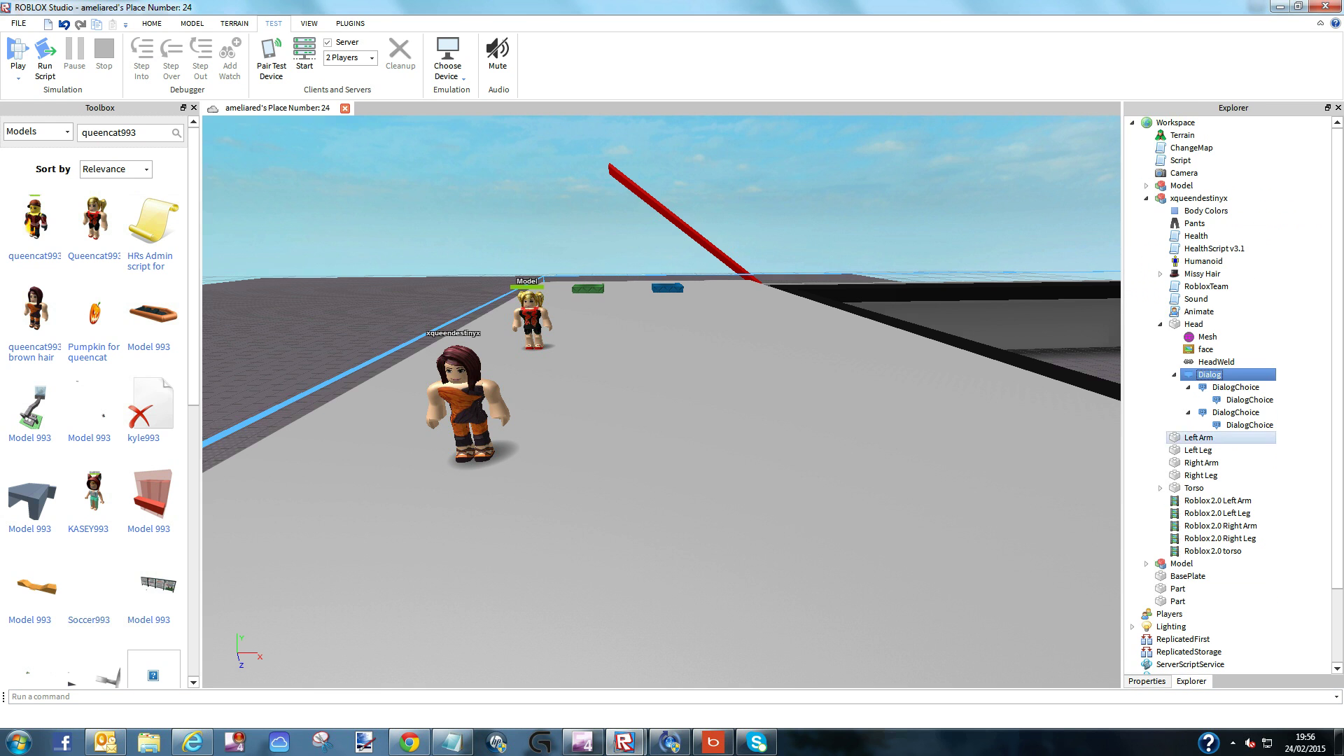
click(1236, 413)
click(1147, 681)
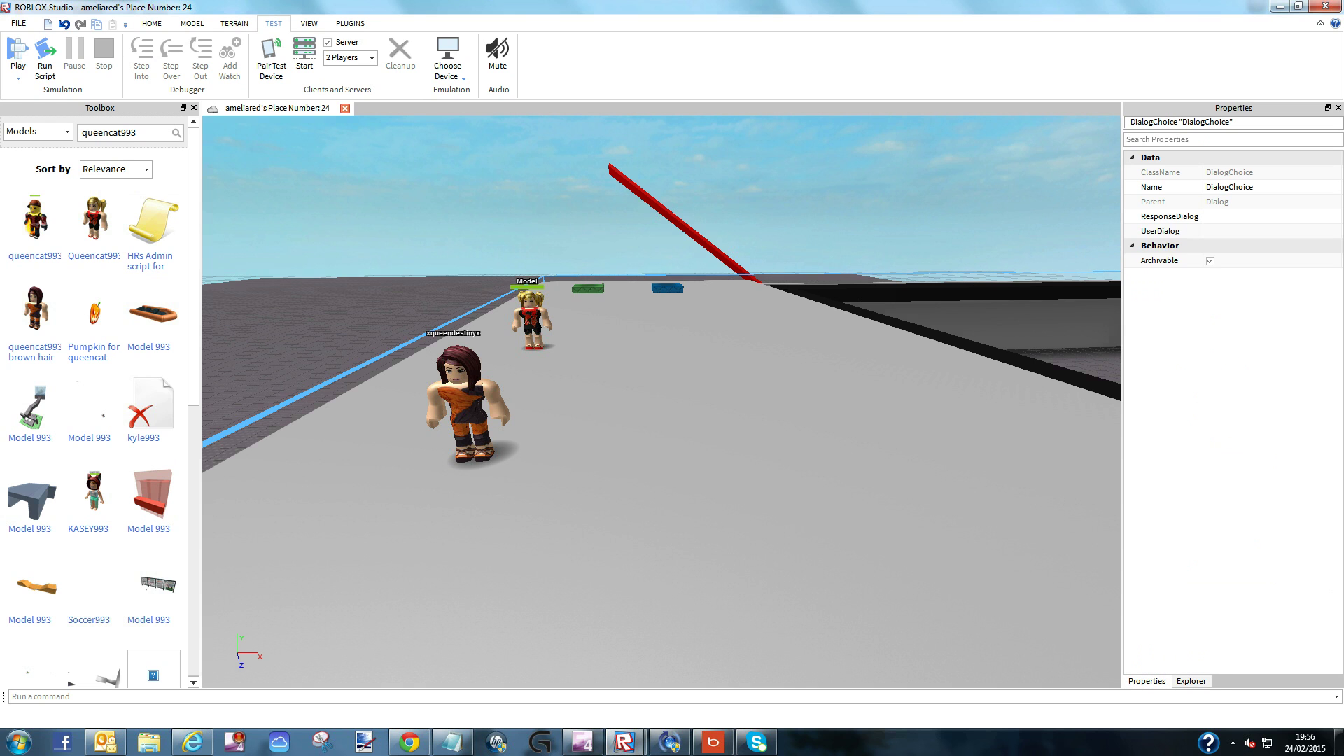
click(1230, 231)
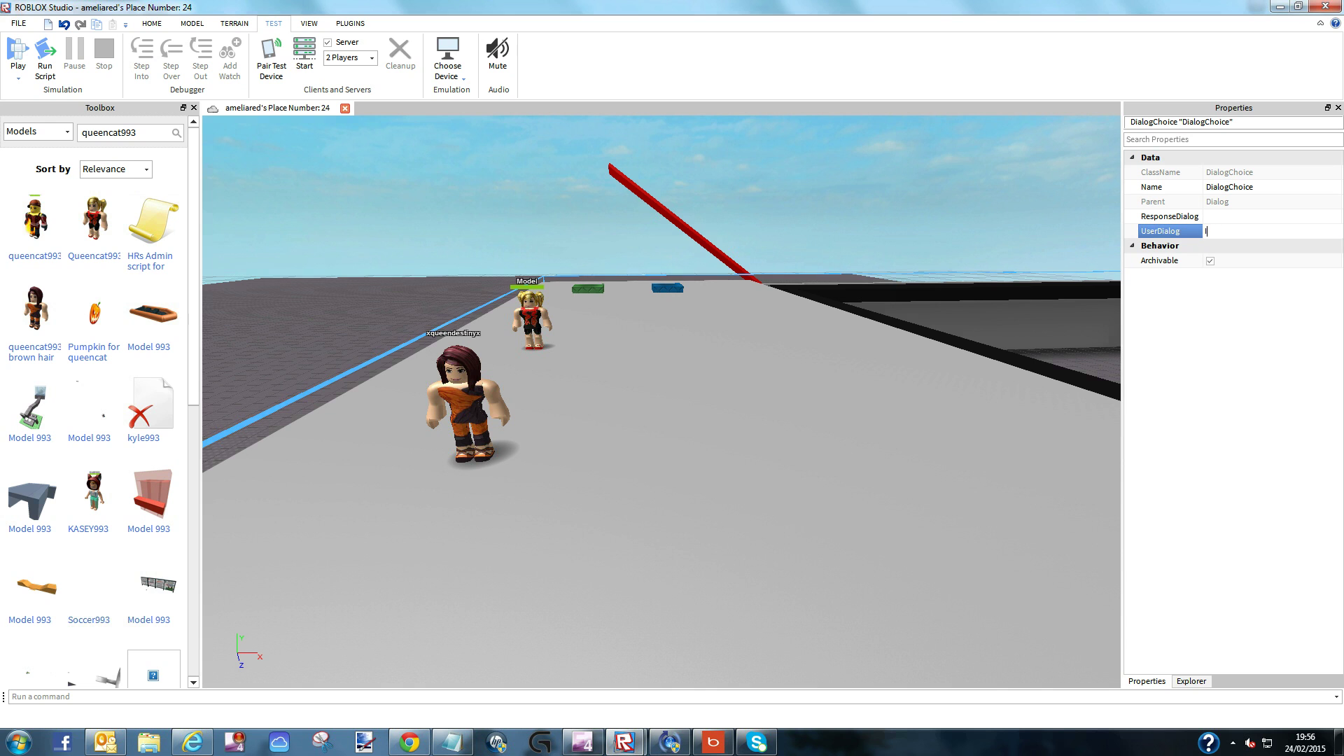
text(Is there any food)
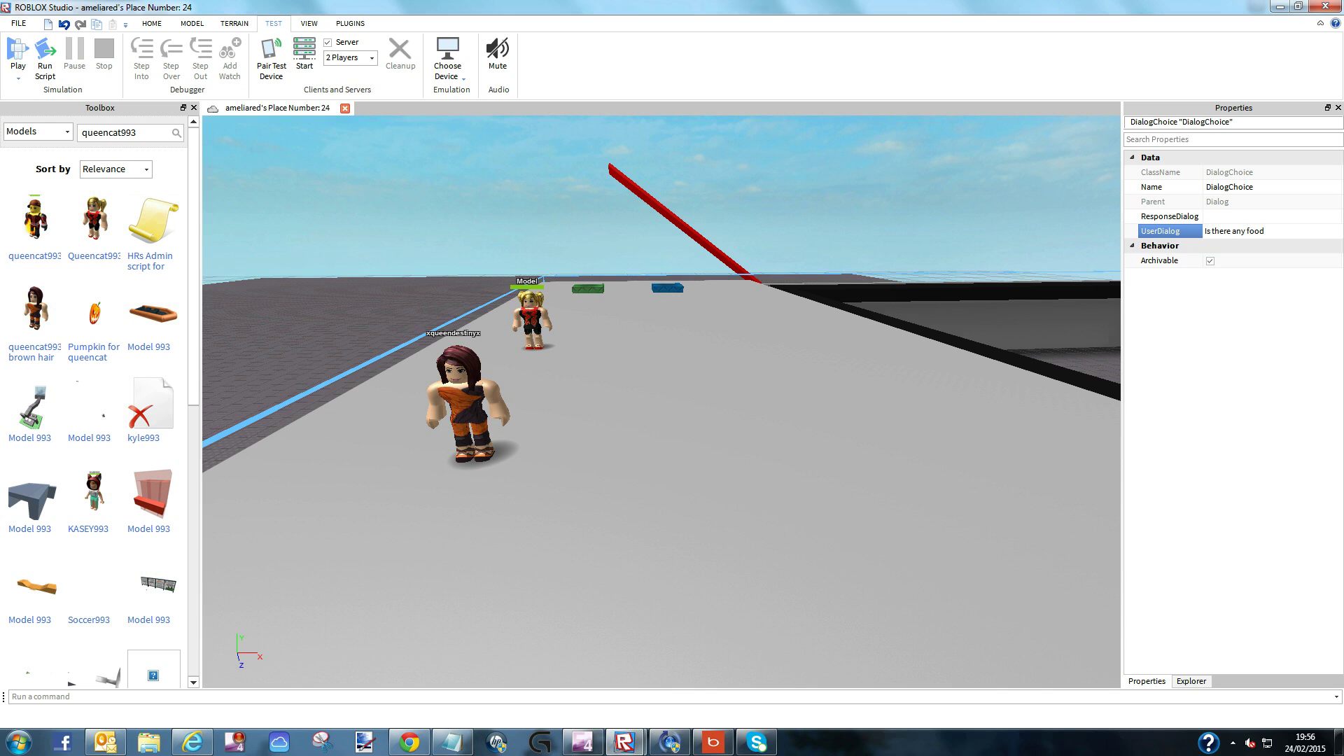
click(1246, 217)
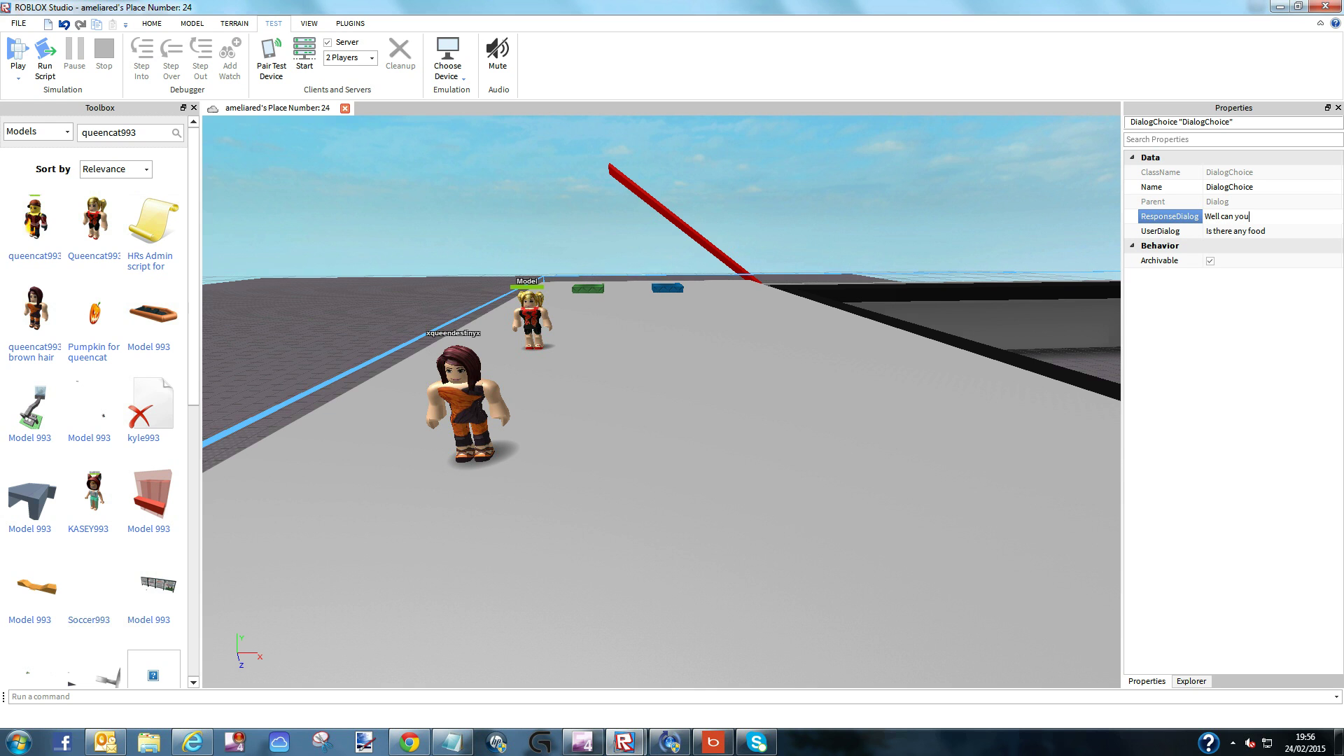
text(Well can you see a shop)
Step: Set the UserDialog of the DialogChoice nested in the second choice to "No" and its ResponseDialog to "sorry no food"
click(1190, 680)
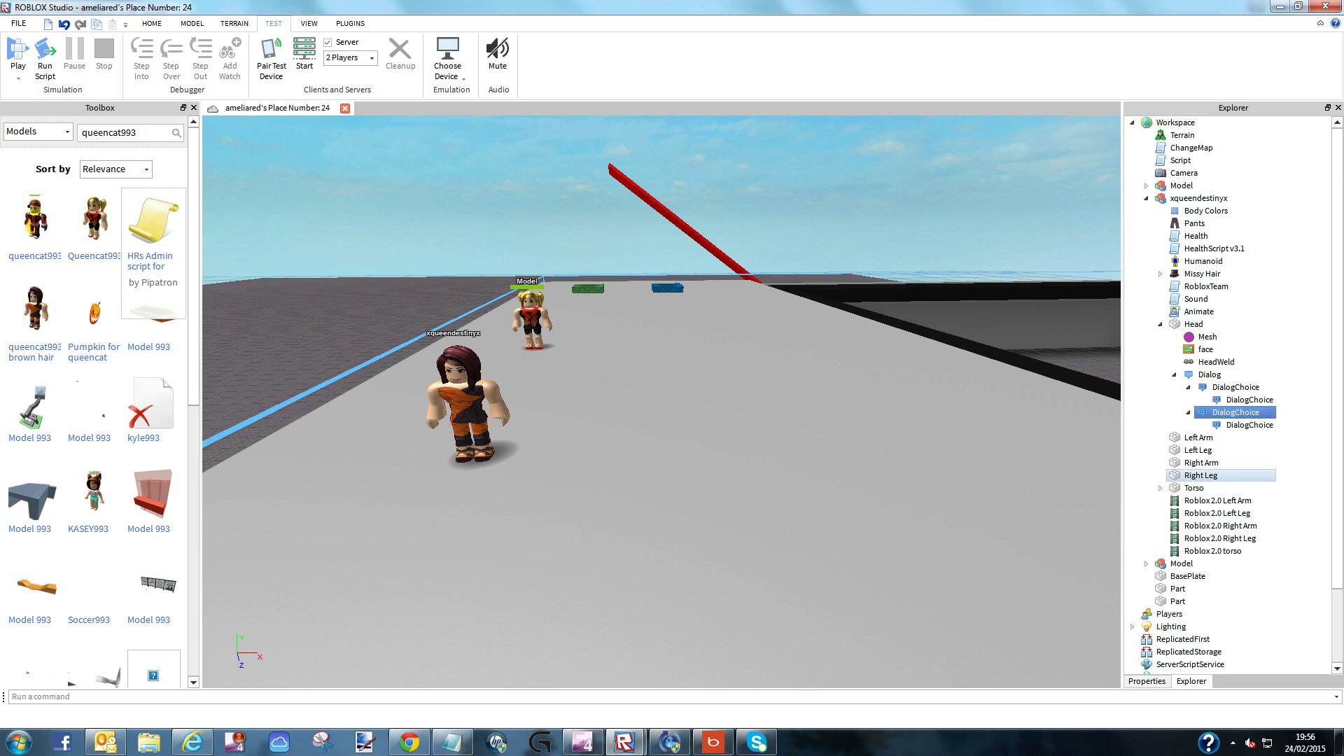
click(1249, 424)
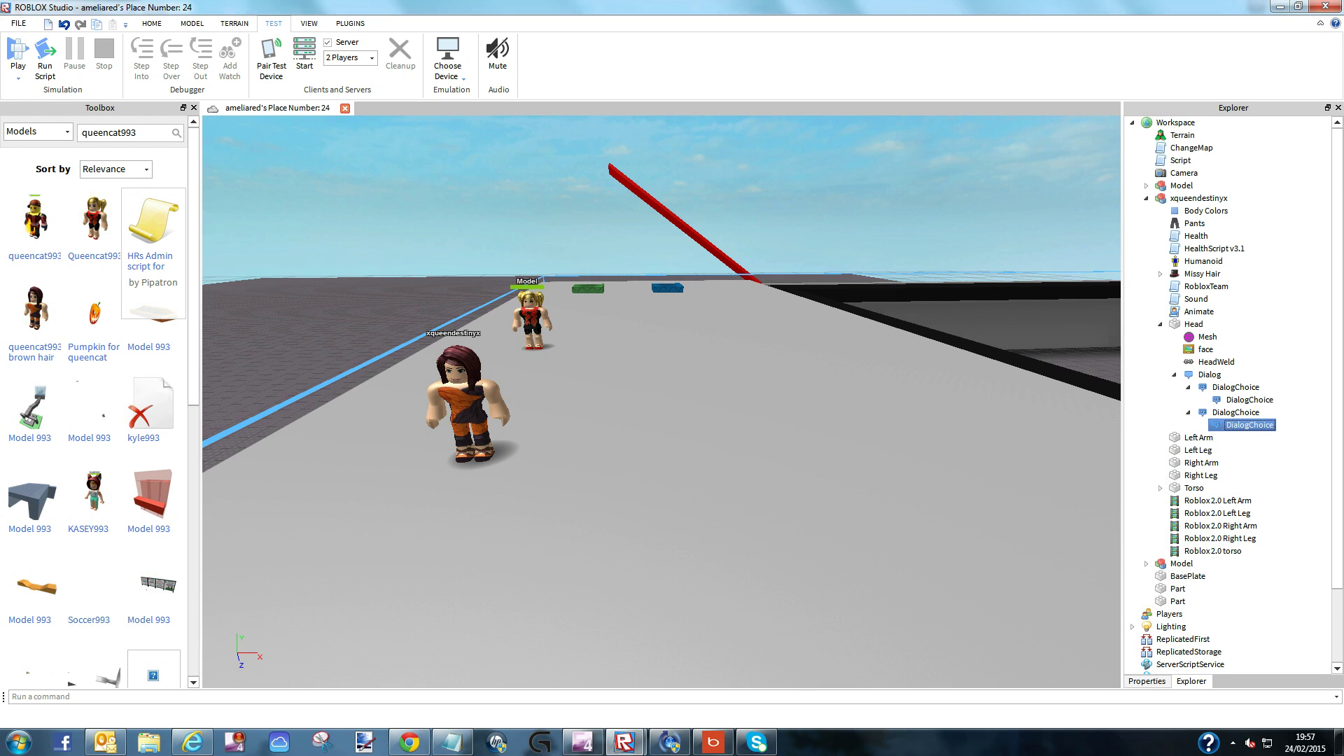
click(1147, 681)
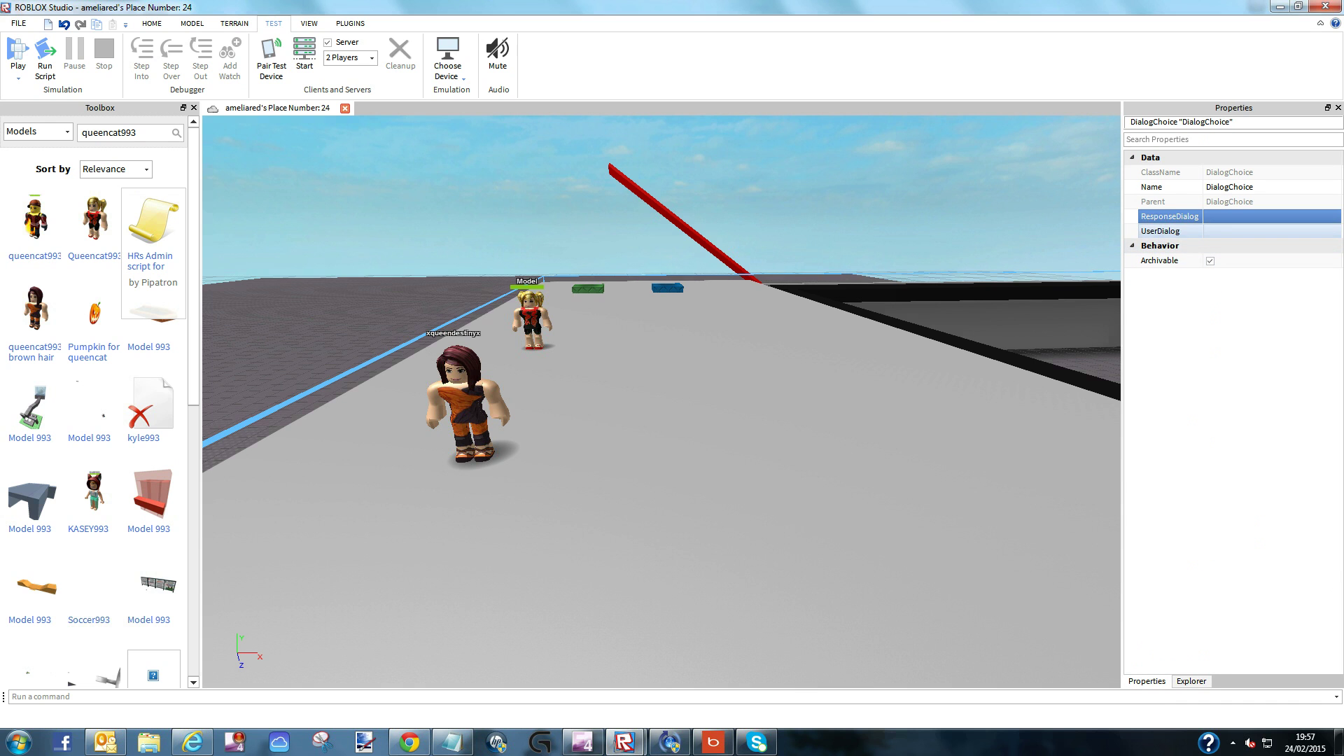
click(1232, 232)
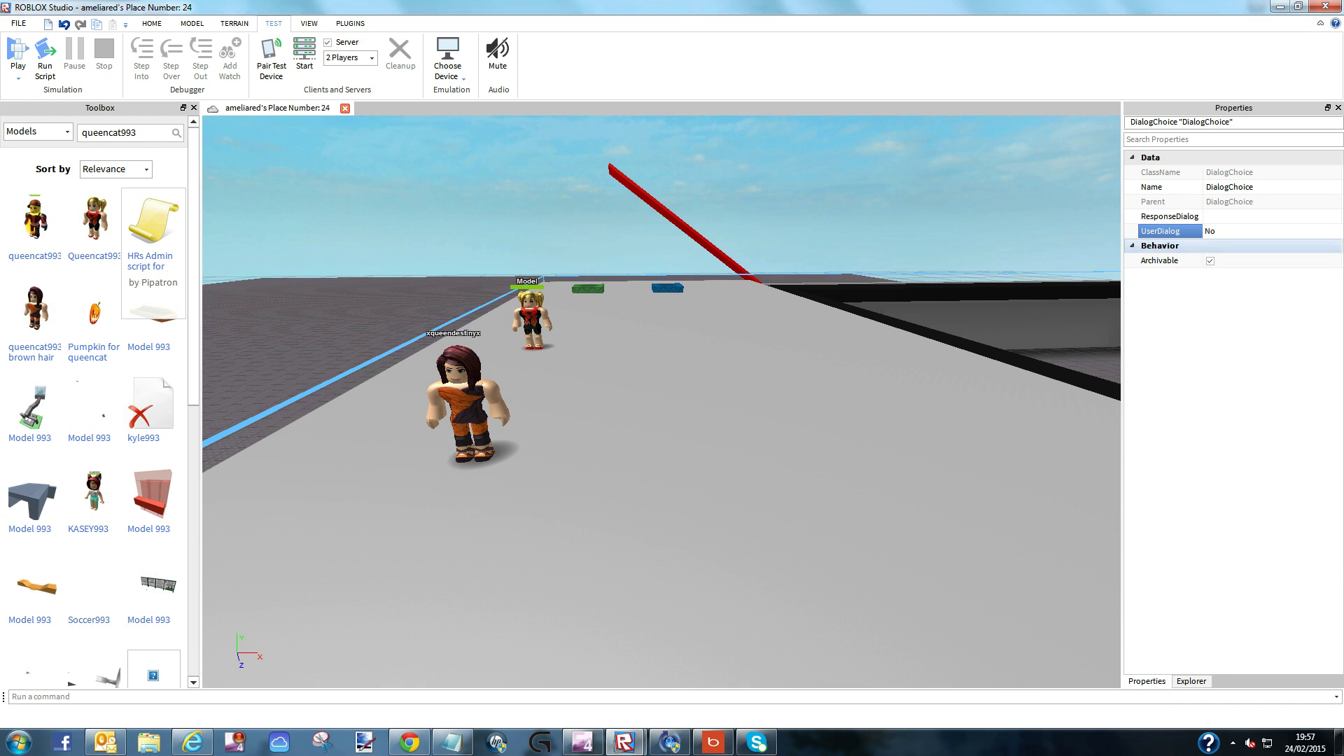
click(1232, 217)
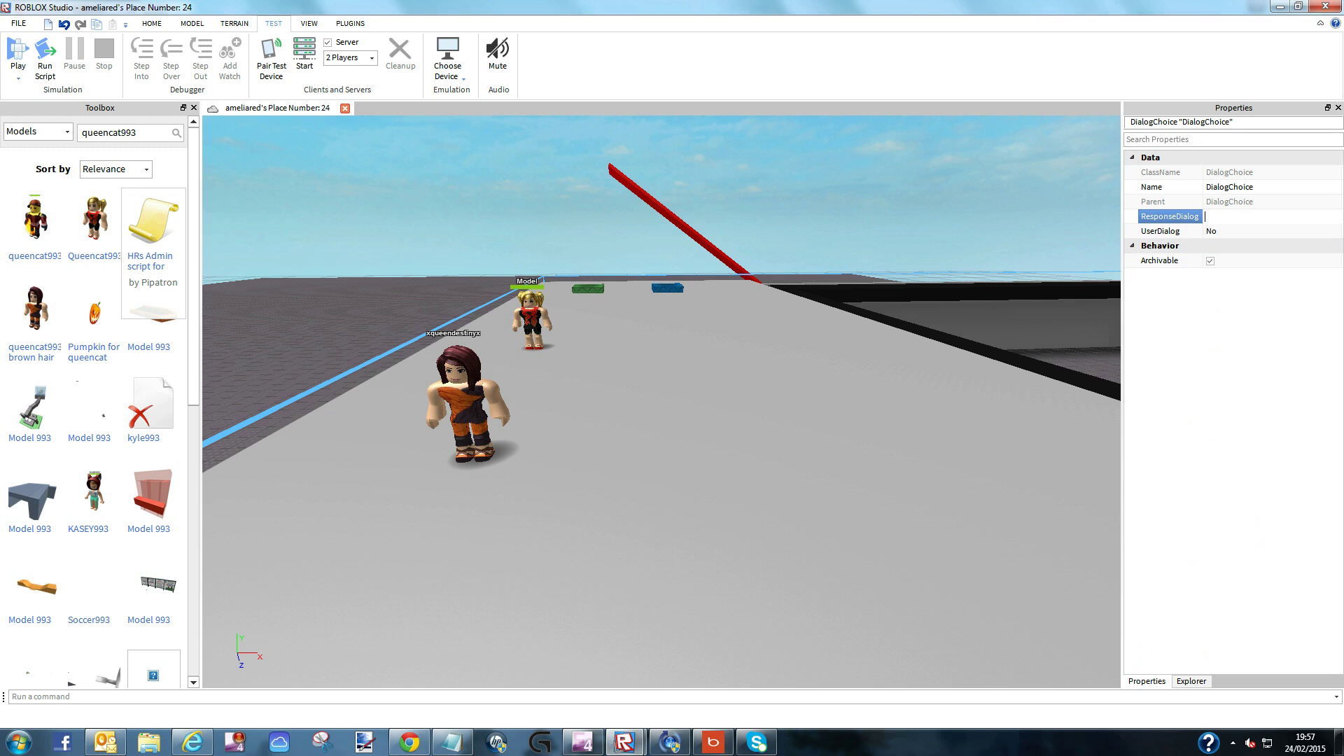
text(sorry no food)
key(Return)
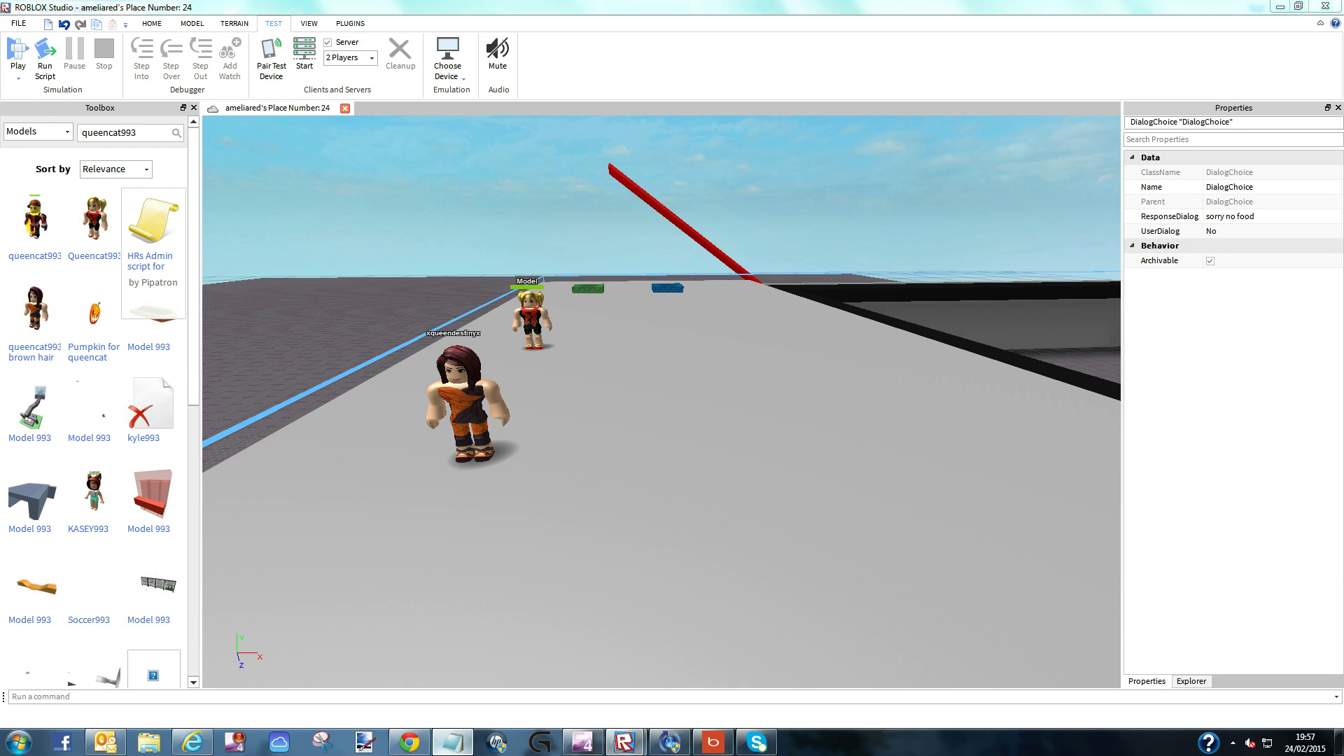
Step: Switch to Notepad and add the line "Now watch when I test" below the existing text
click(452, 742)
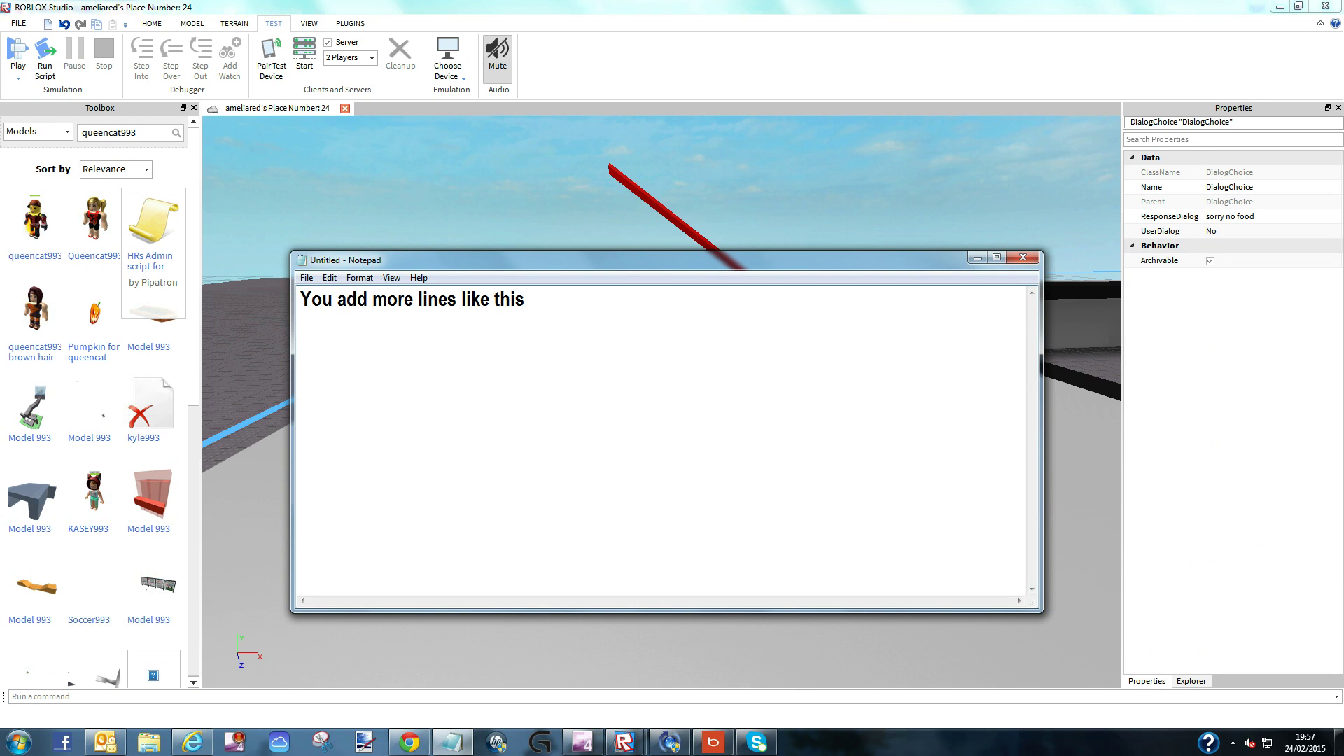
text(Now watch wh)
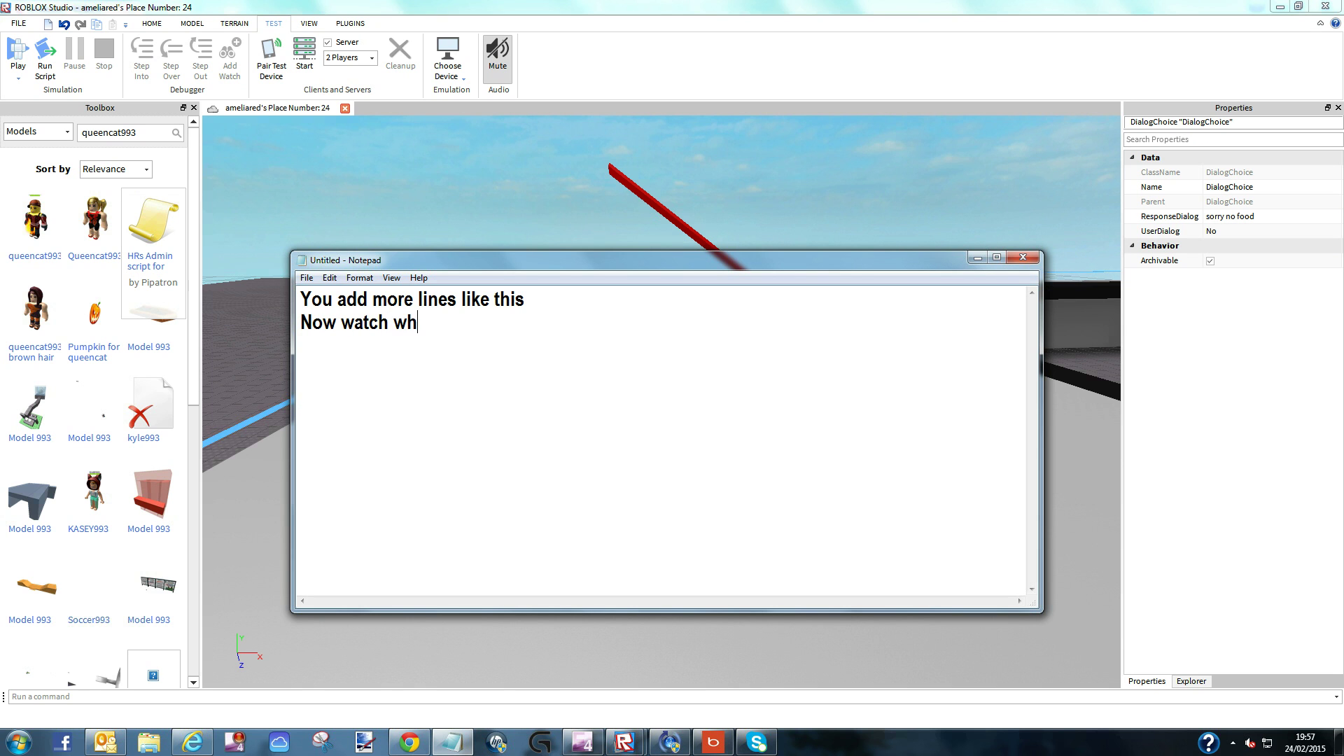
text(en I test)
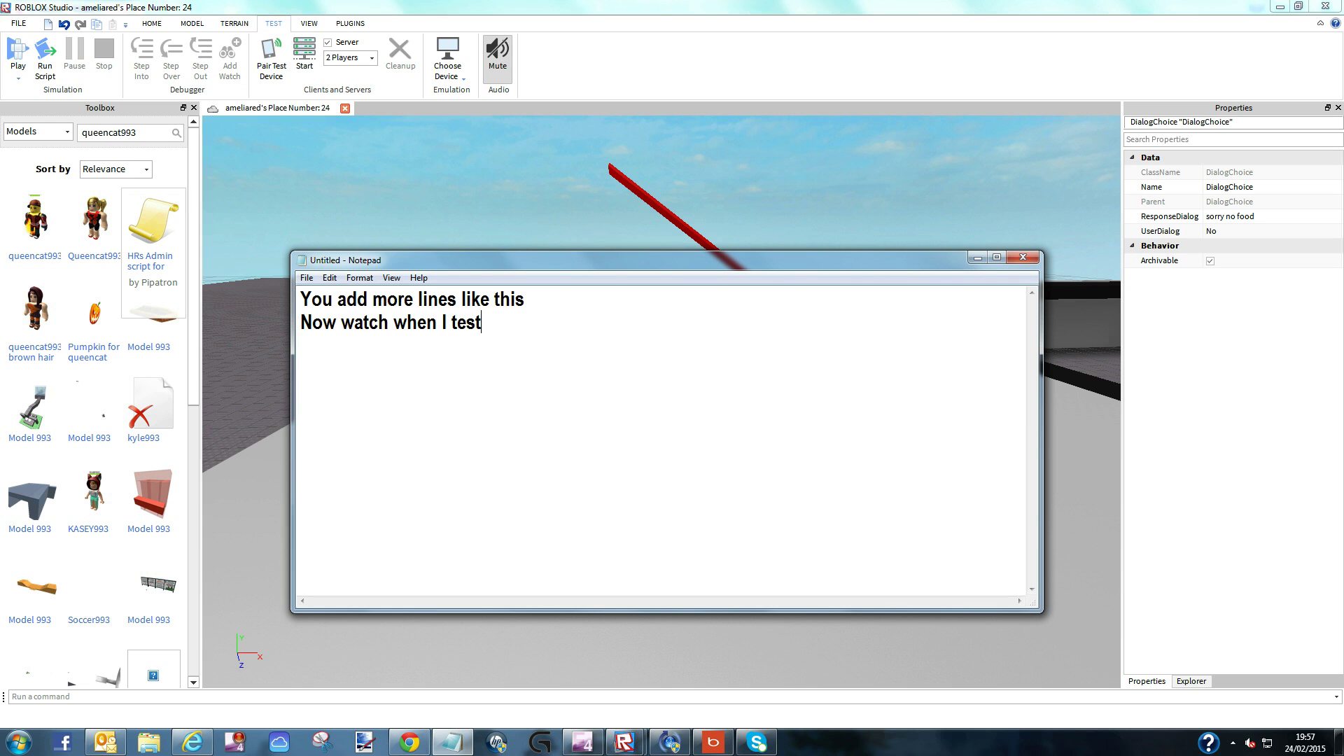
Step: Start a play test in ROBLOX Studio, walk to the dark-haired character and open its conversation
click(18, 51)
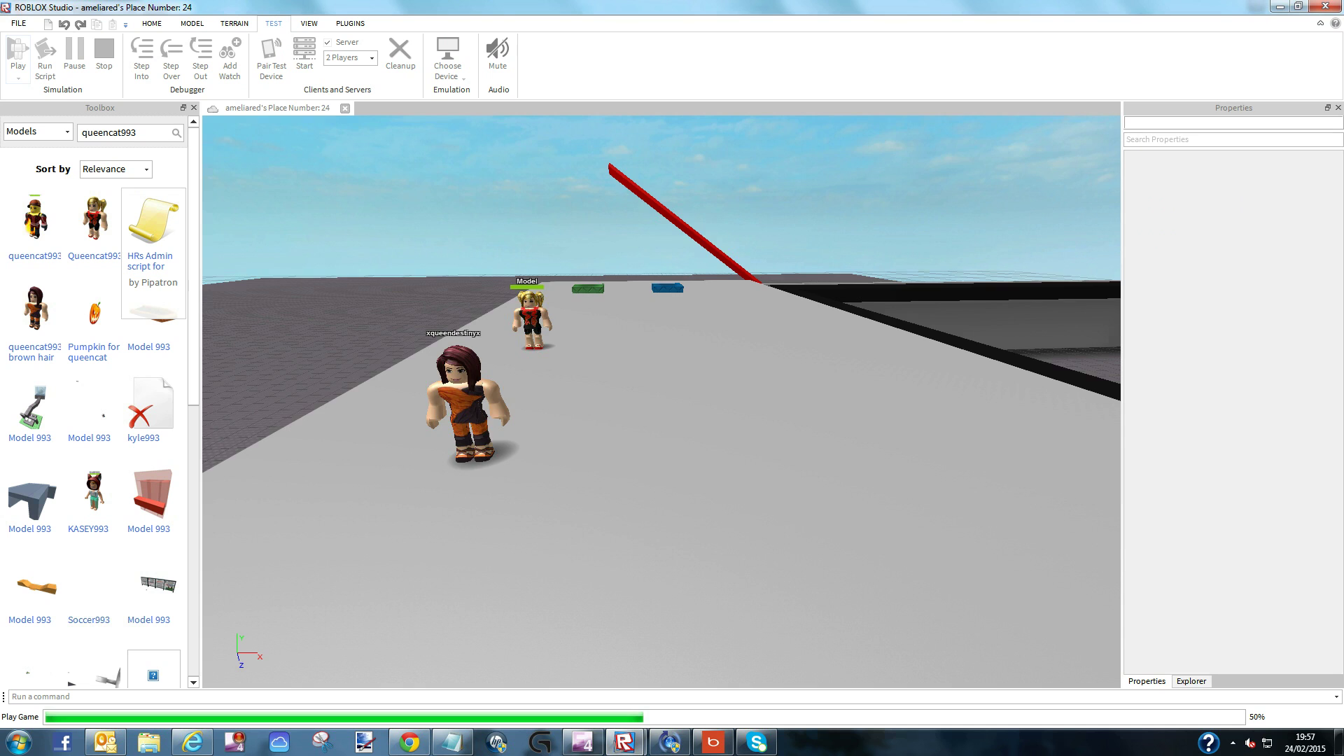
key(w)
scroll(661, 395, down, 5)
key(w)
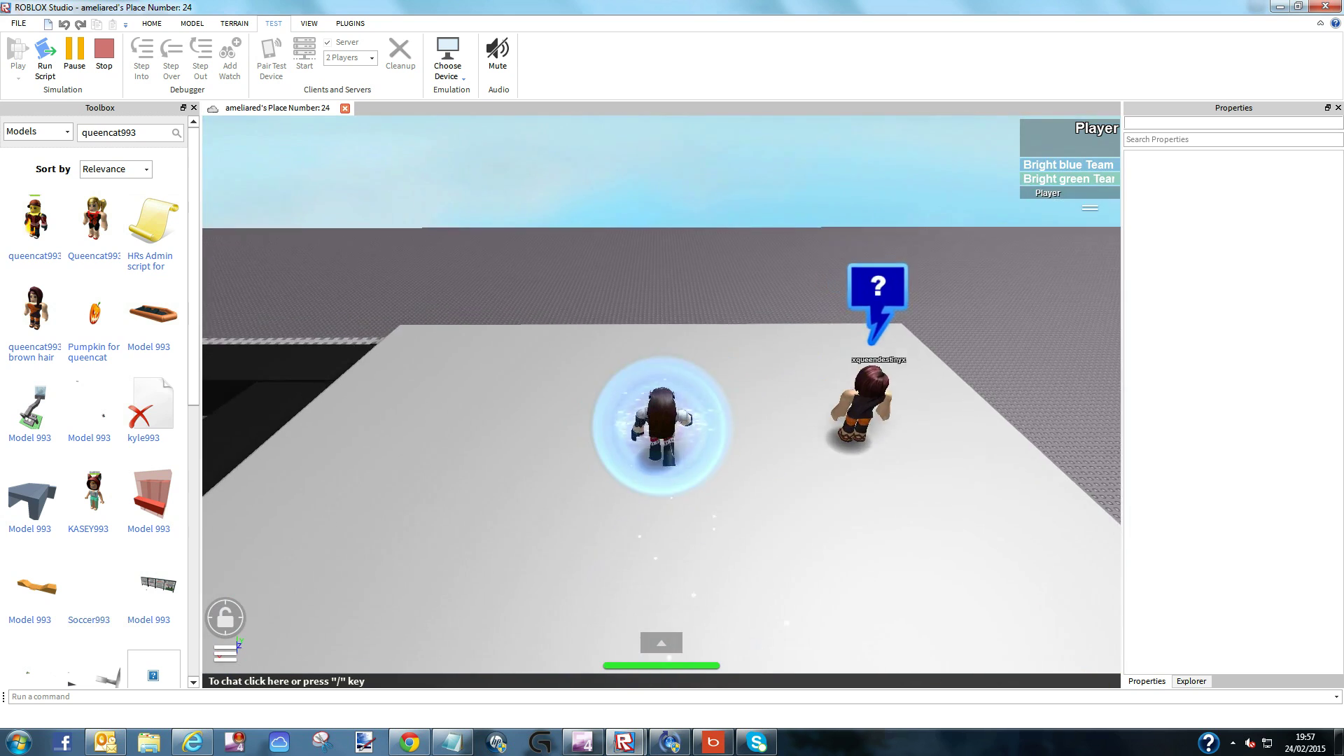
key(w)
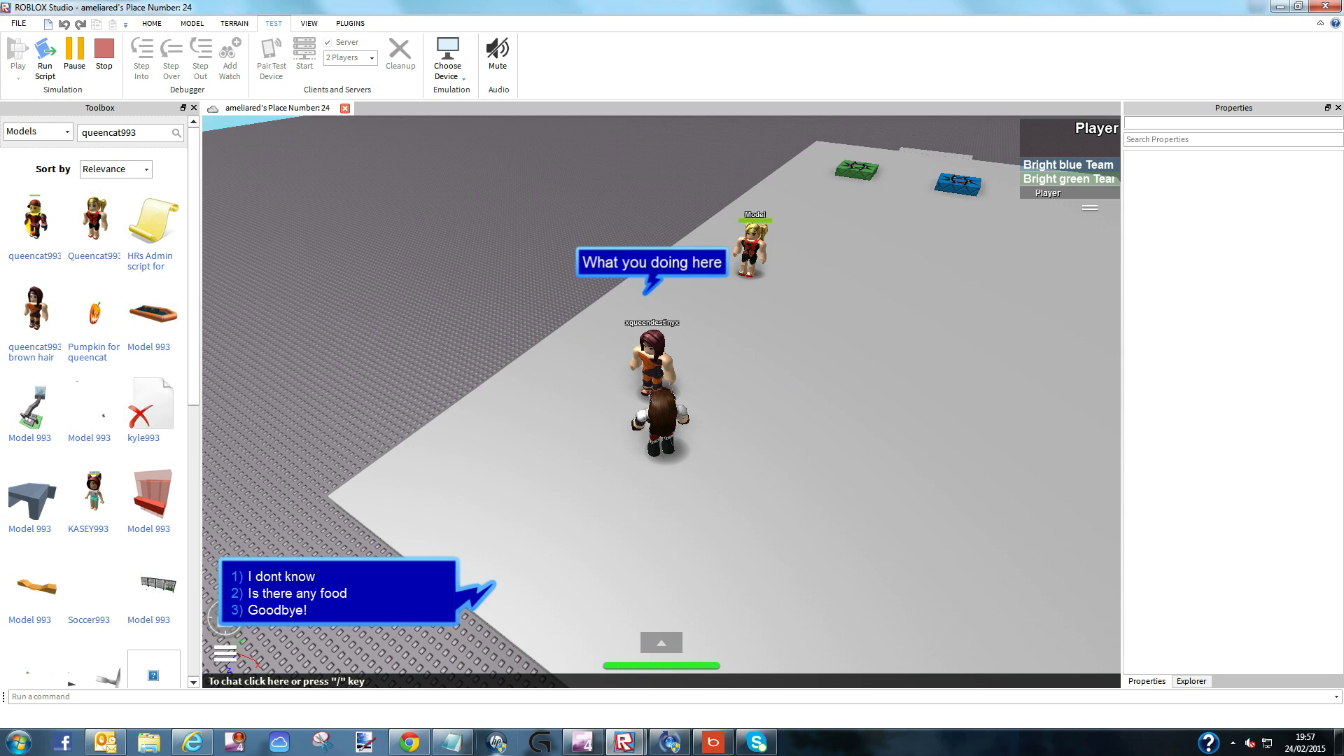
Step: Switch to Notepad and add a third line reading "See 2 lines of questions"
mouse_move(409, 742)
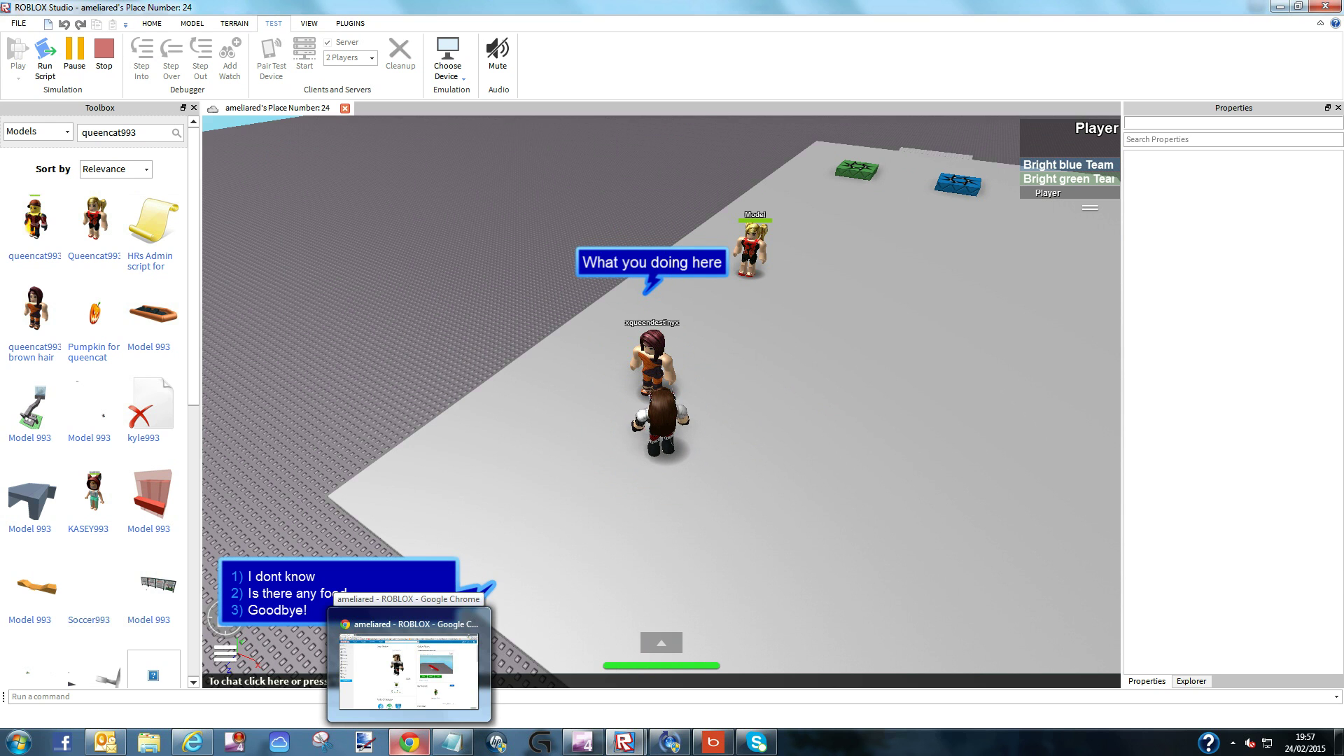
click(452, 742)
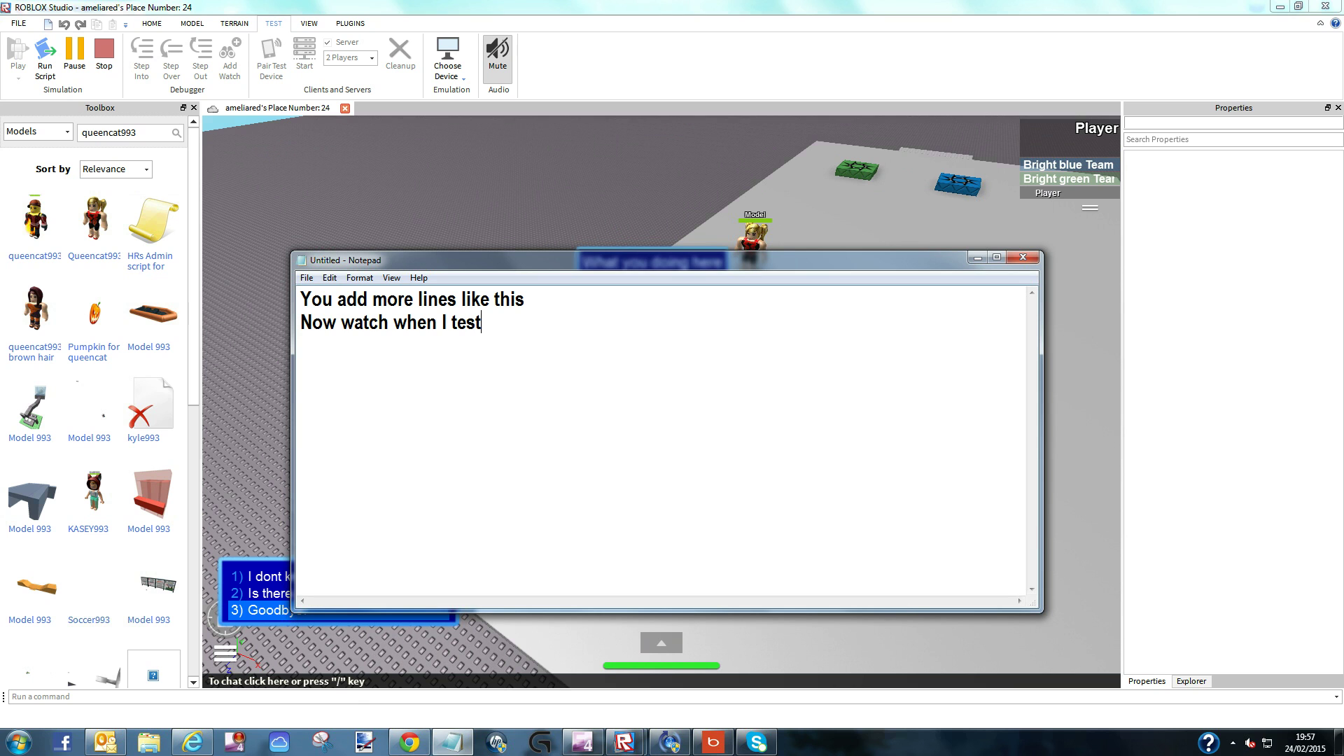
text(S)
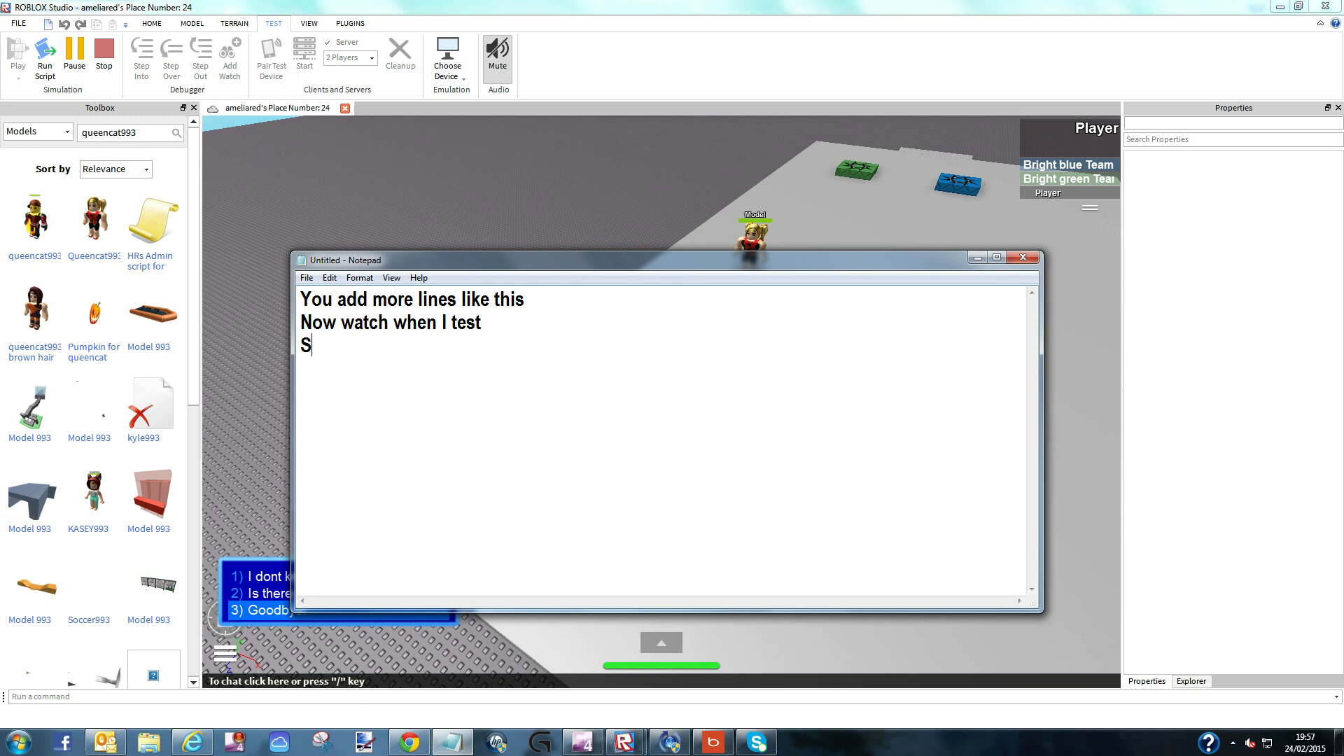
text(e two lines of questions)
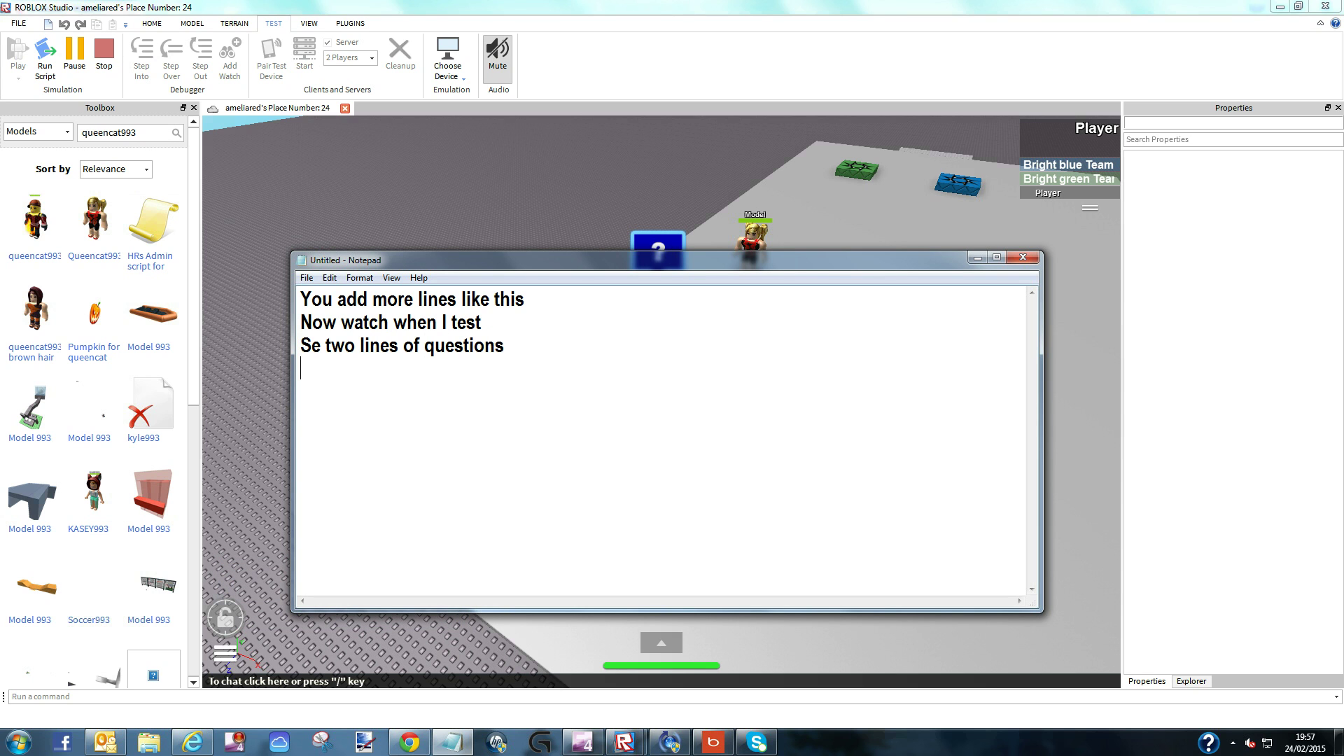
drag(356, 346, 301, 346)
text(See 2 lines of questions )
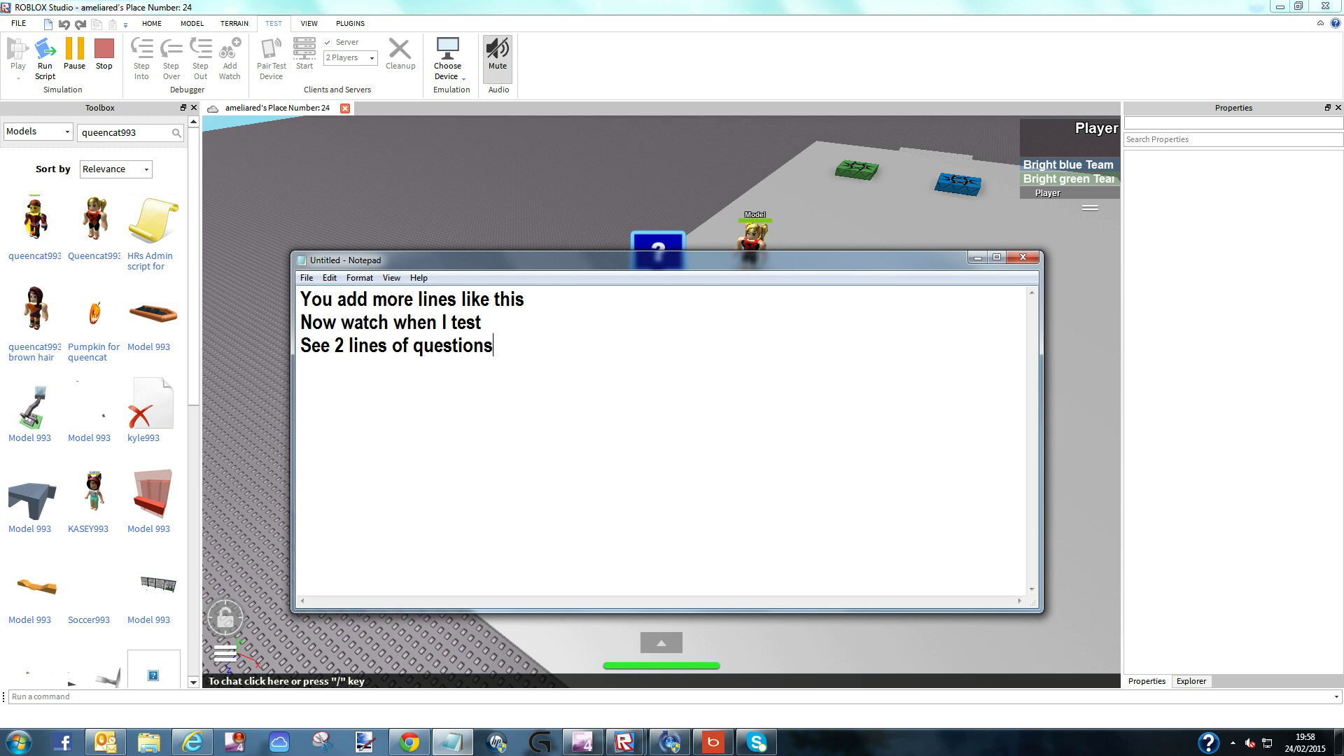
text(You can have as )
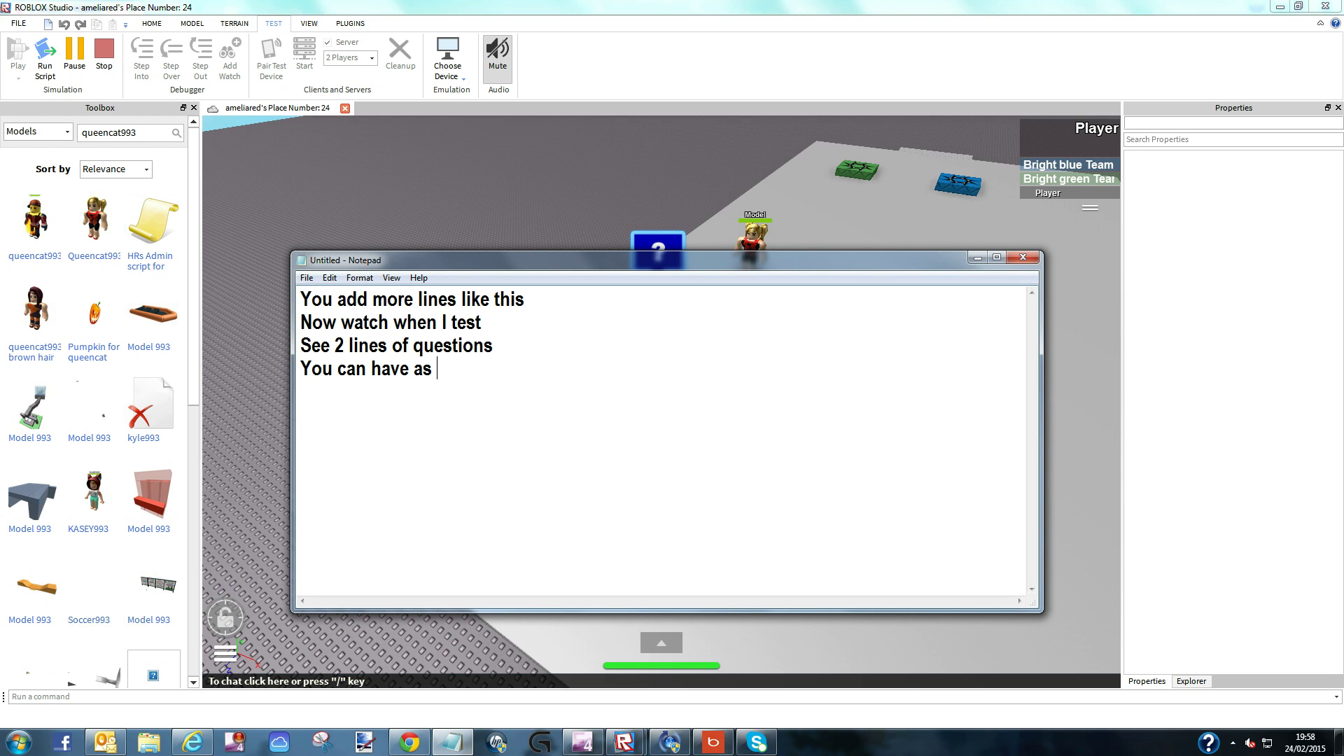
text(many as yo)
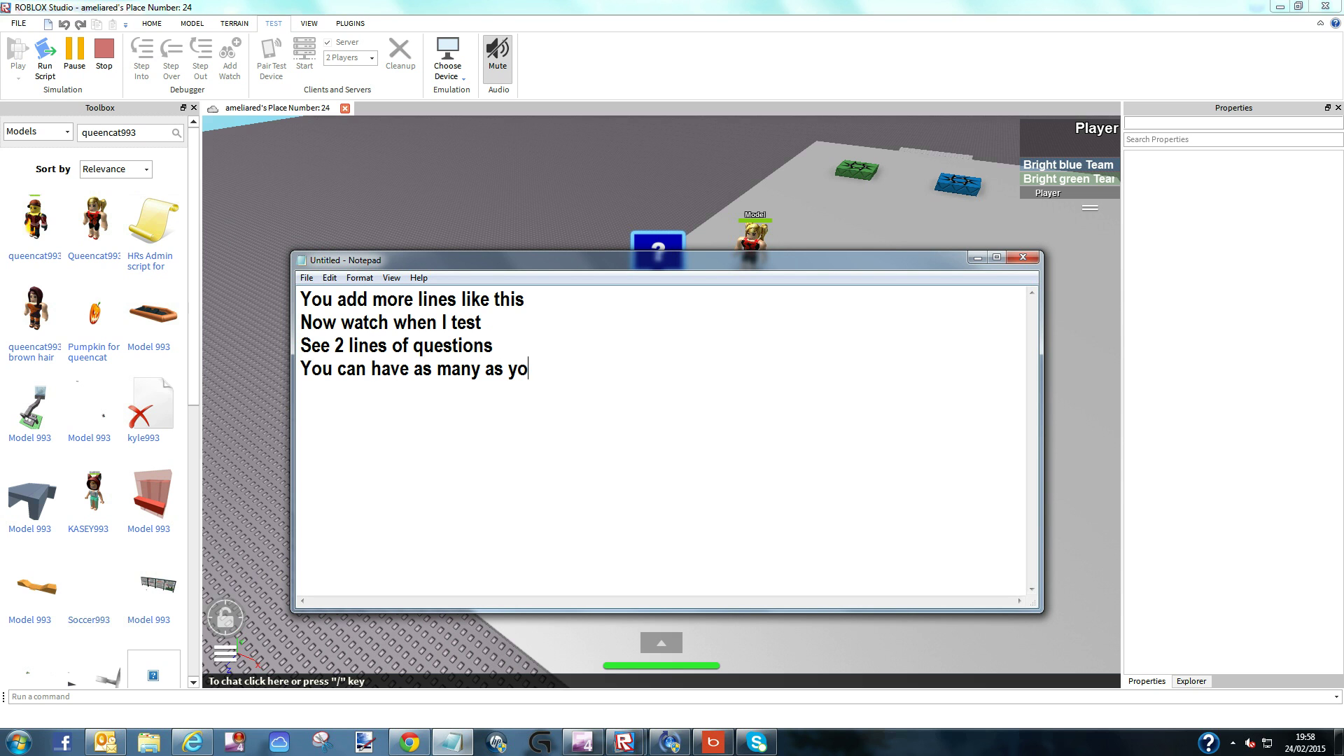
text(u want)
Step: Return to the ROBLOX Studio play test, reopen the conversation, and test choosing "Is there any food" and the reply "No"
key(alt+Tab)
click(658, 253)
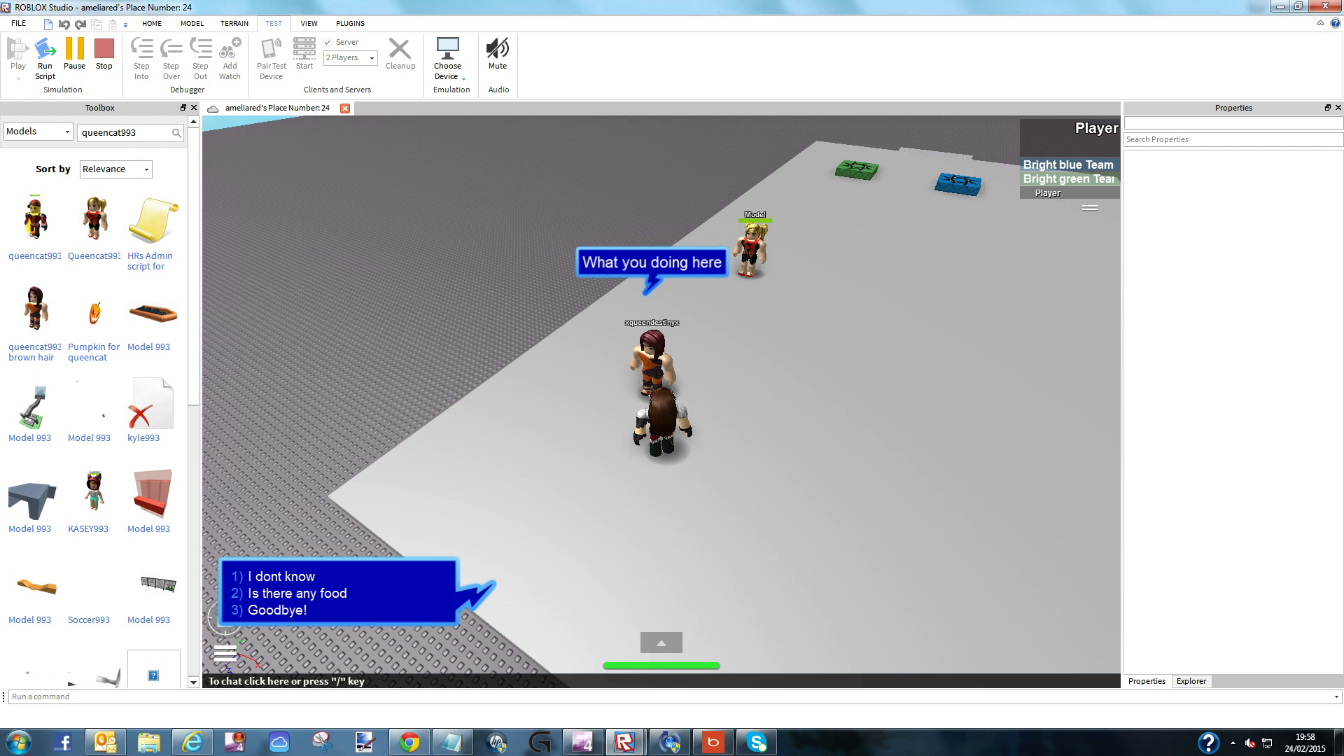
key(2)
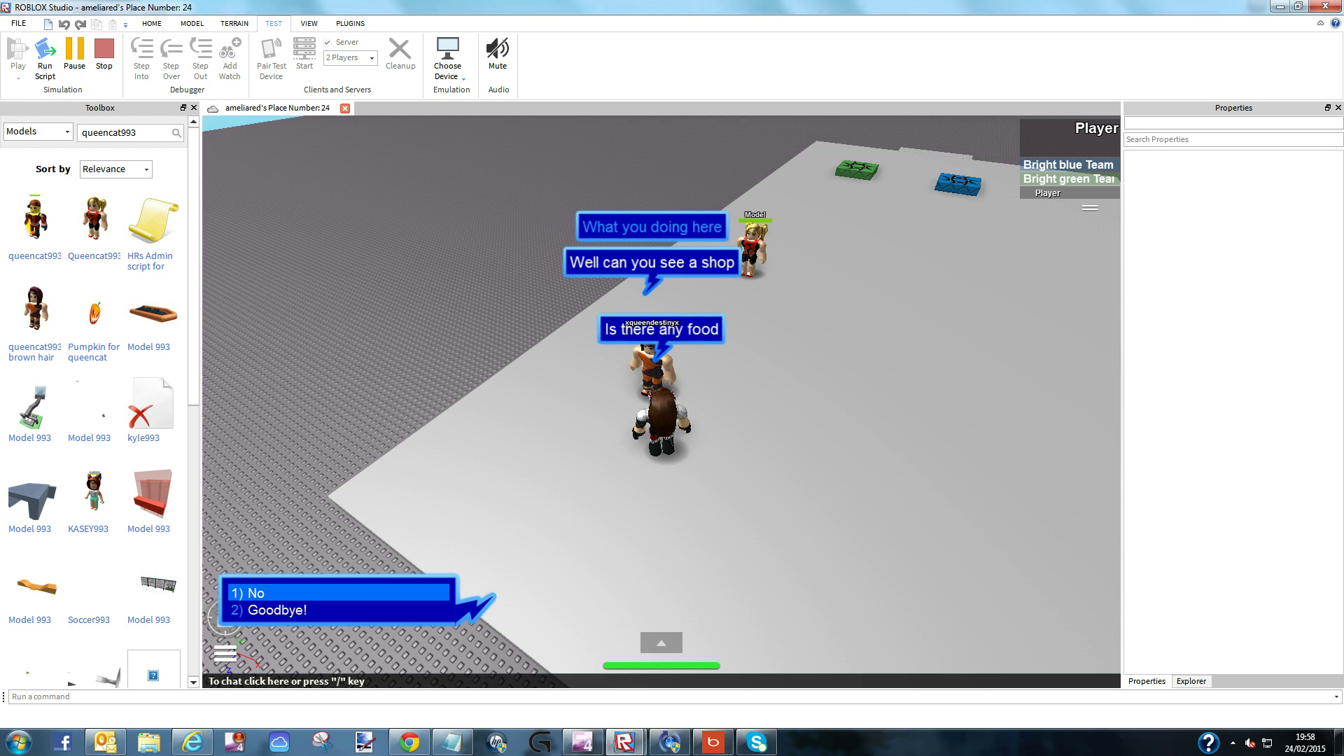
key(1)
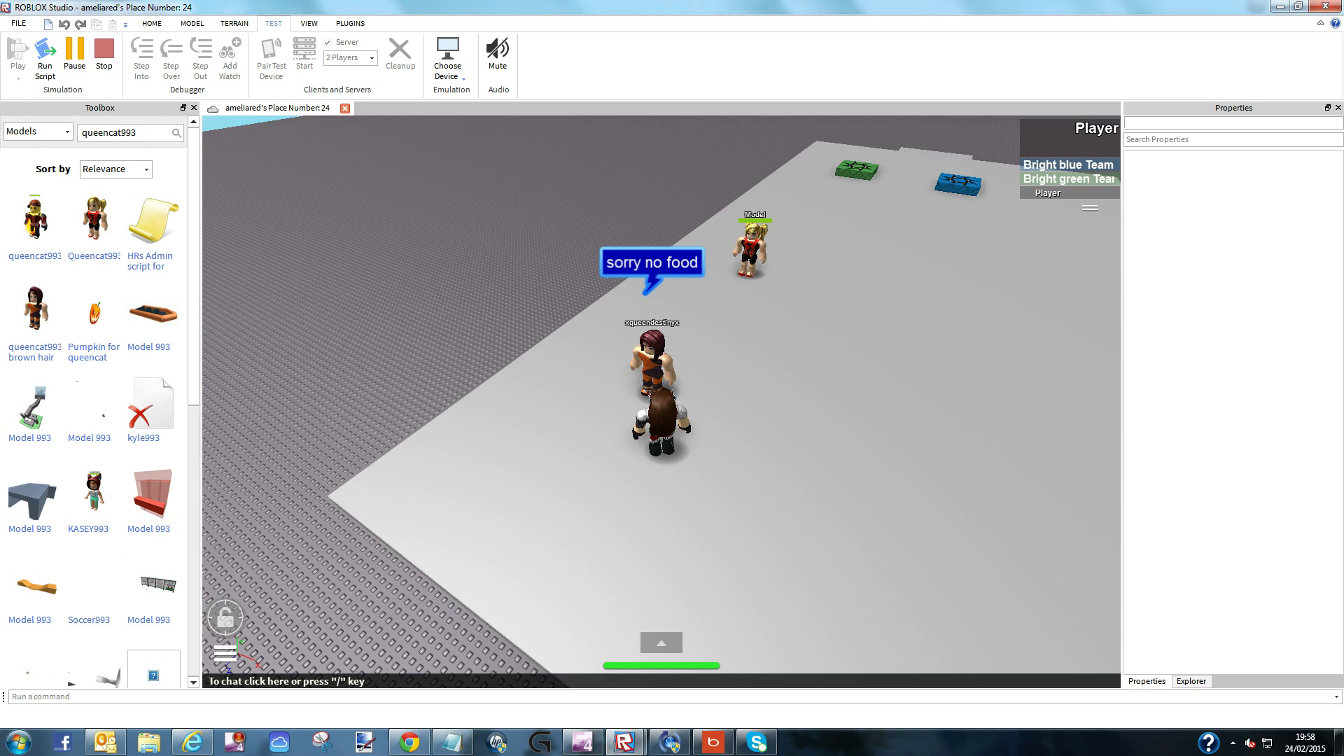
Step: Step back from the character and test the other branch by choosing "I dont know" and the reply "I am well"
key(s)
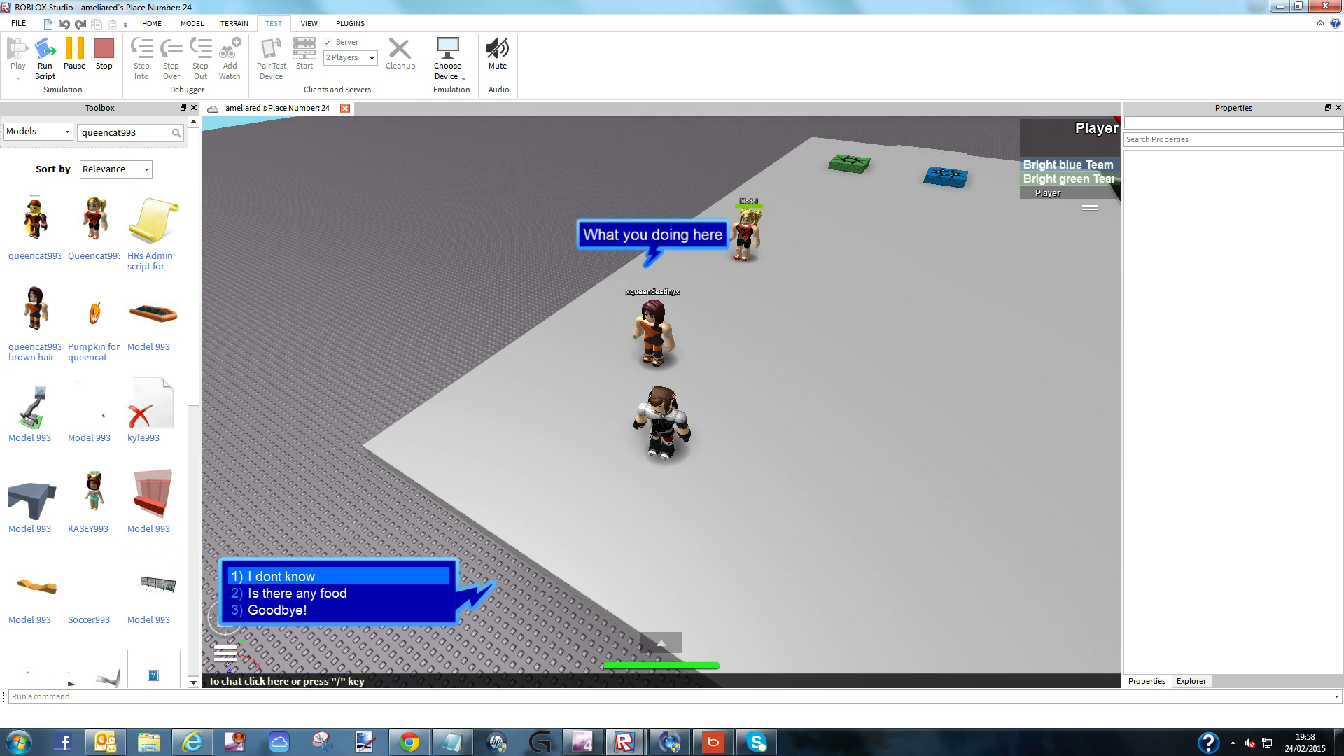
click(338, 577)
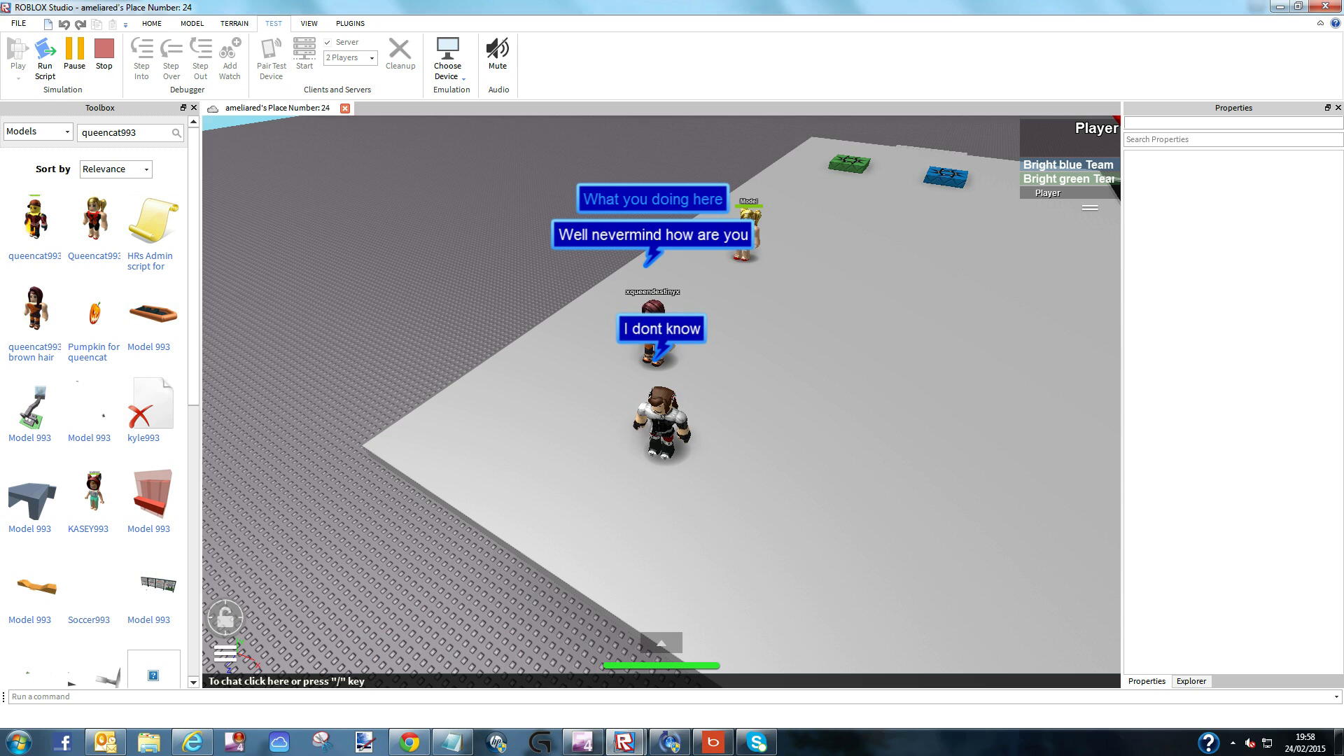
key(1)
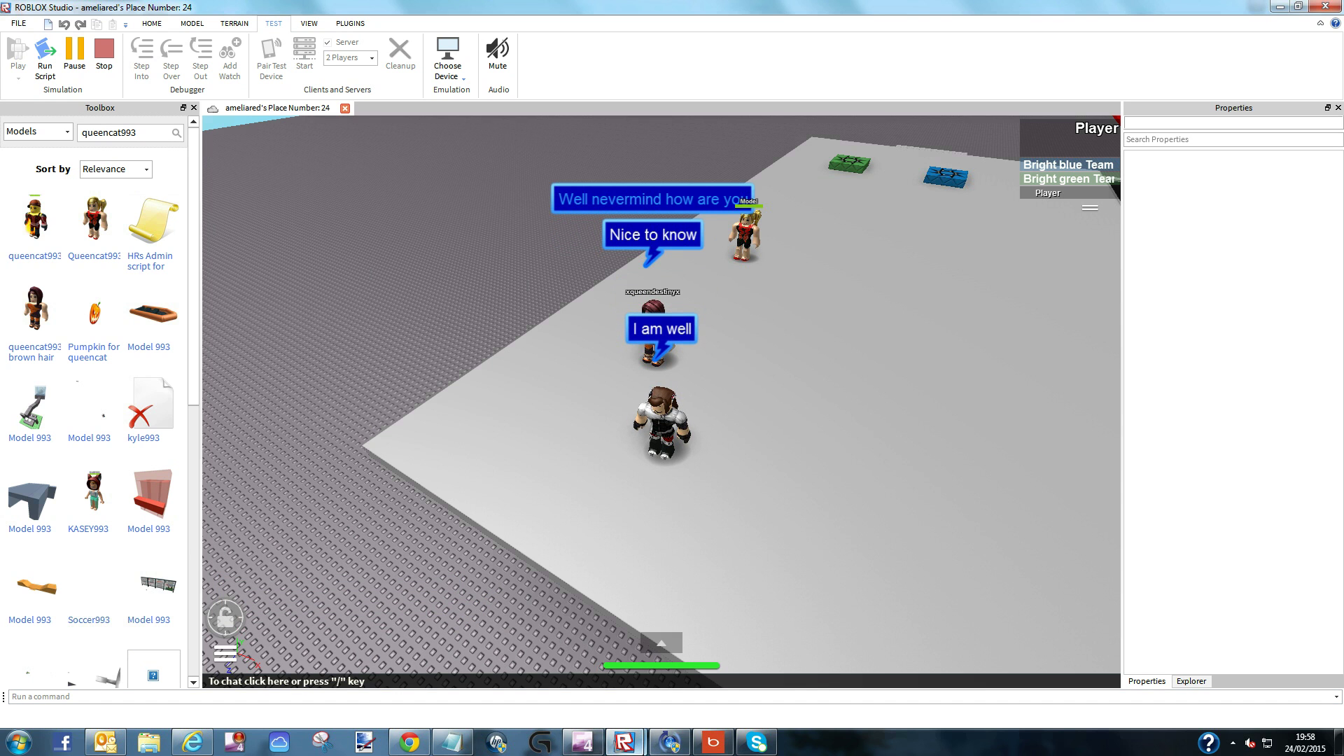
Step: Switch to Notepad and add "I hope this helps you" and a sign-off reading "Bai from" with the author's username, separated by blank lines
click(452, 742)
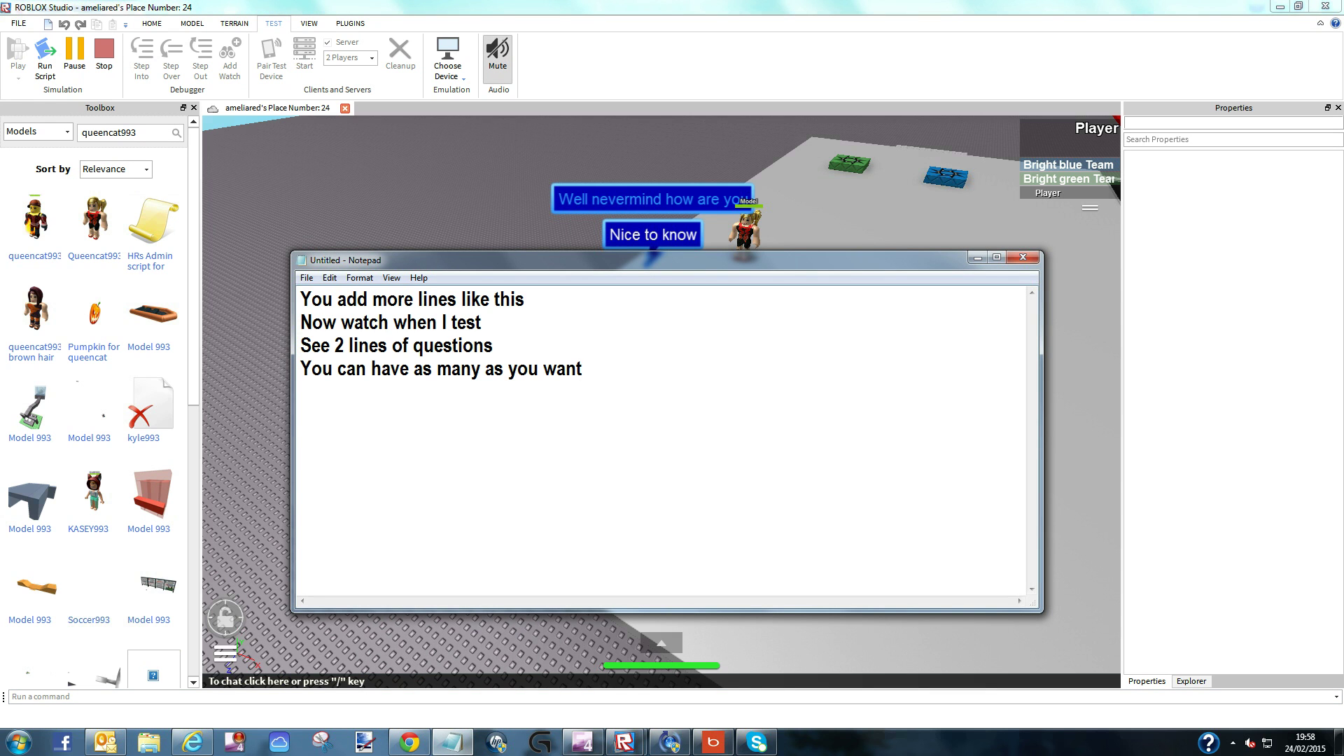
text(I)
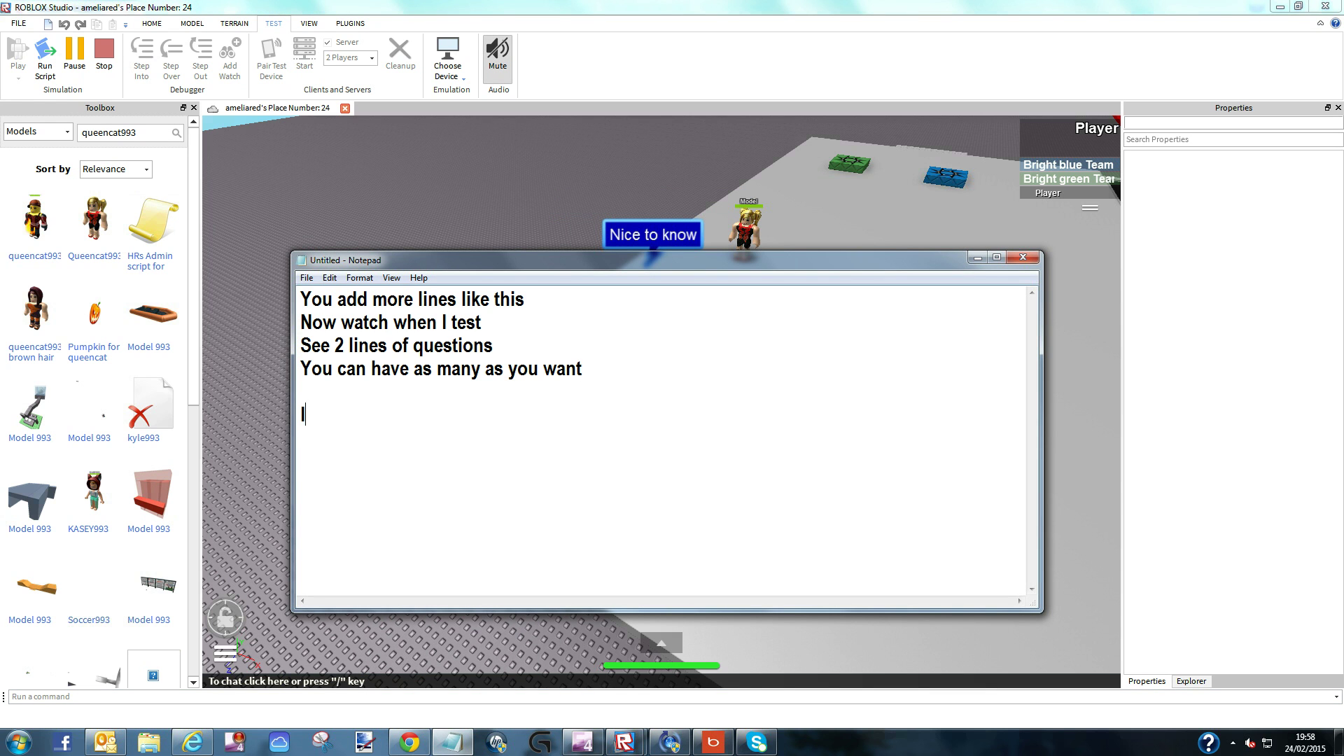
text( hope this helps you)
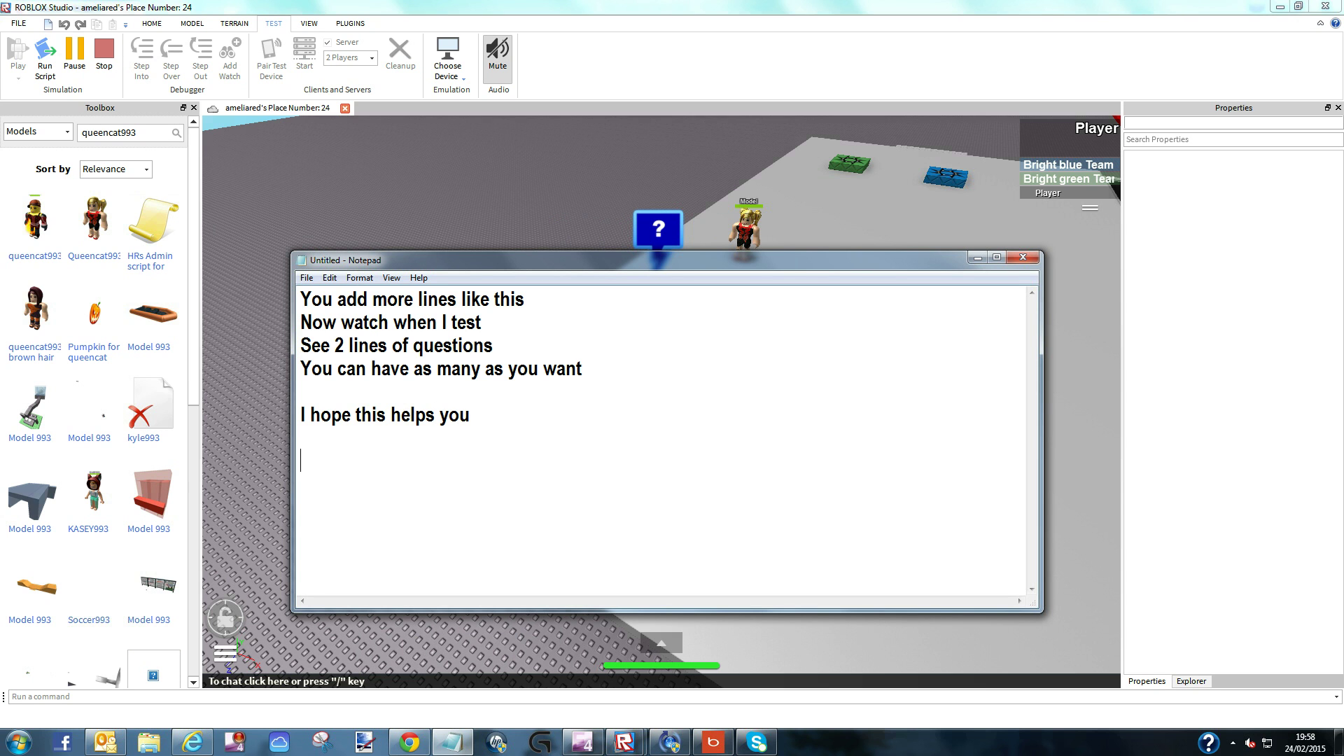
text(Bai from xQueenDestinyx  )
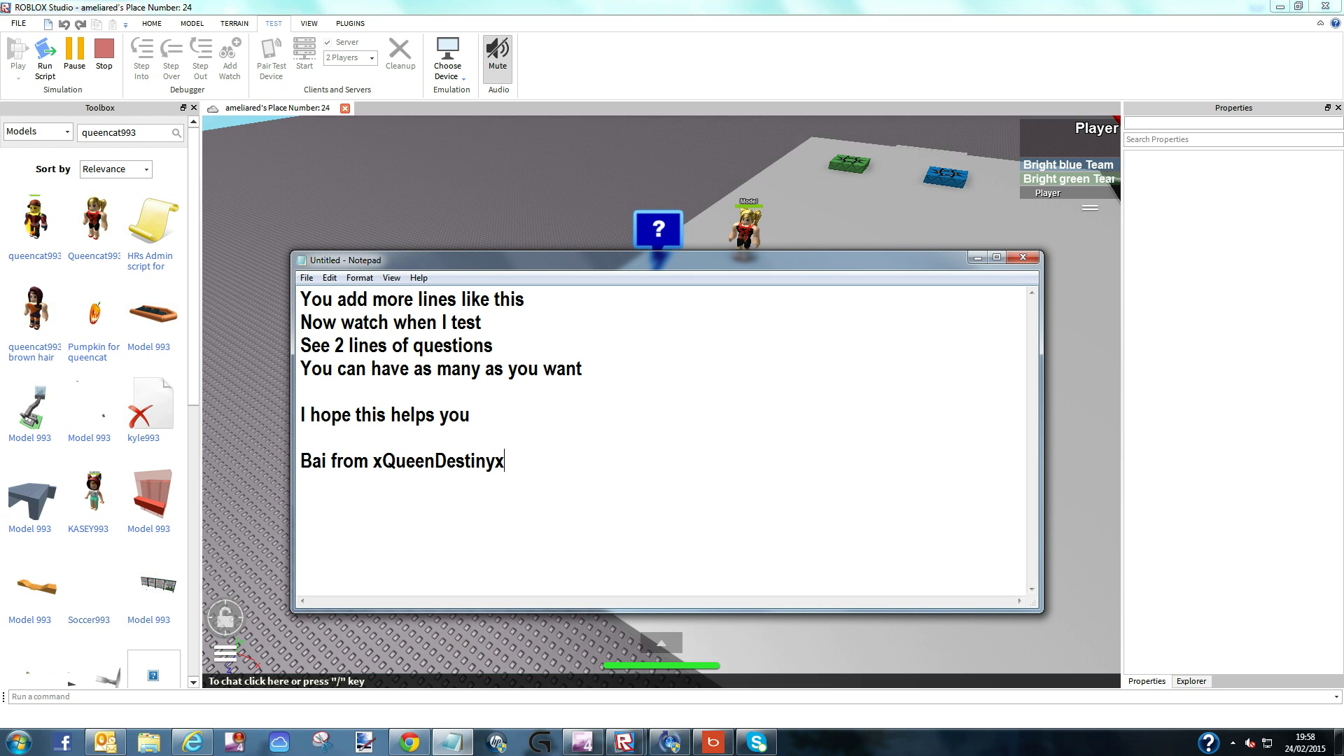
text(Only needed o)
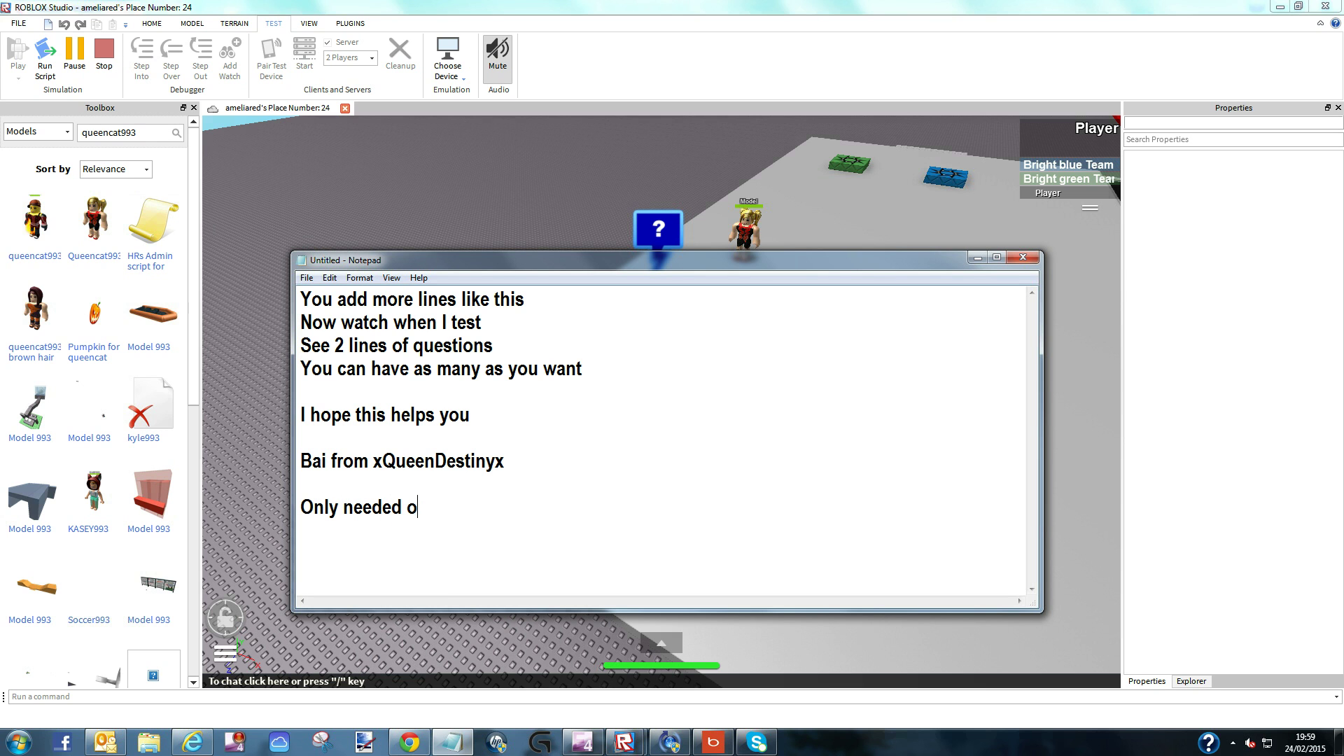
text(ne model xD)
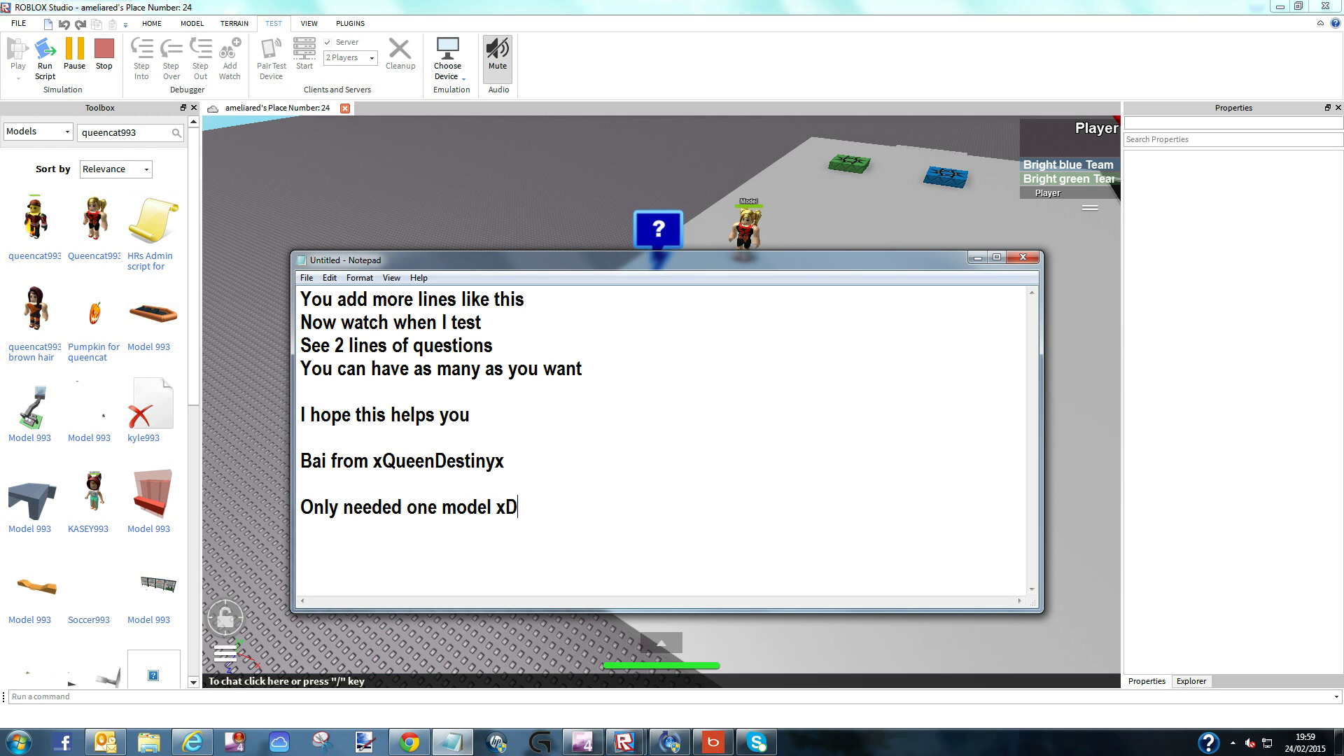
click(1232, 743)
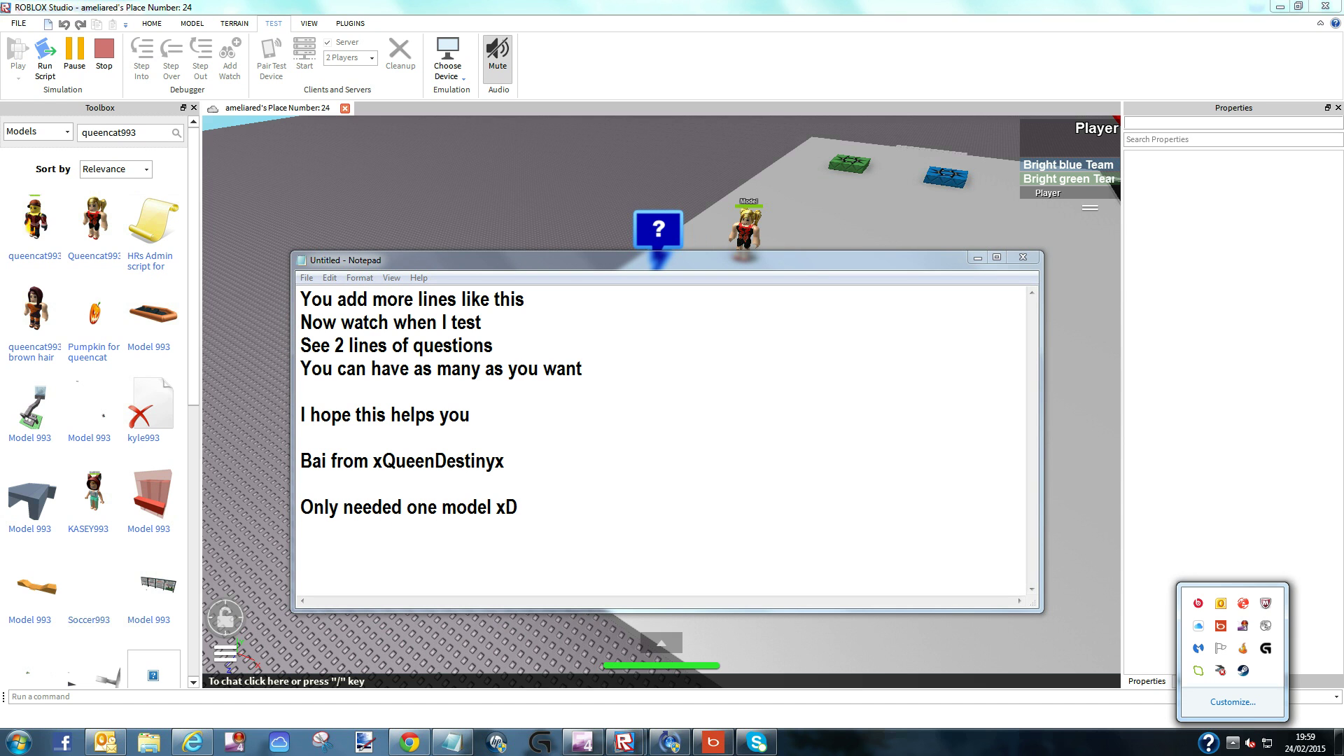
right_click(1242, 626)
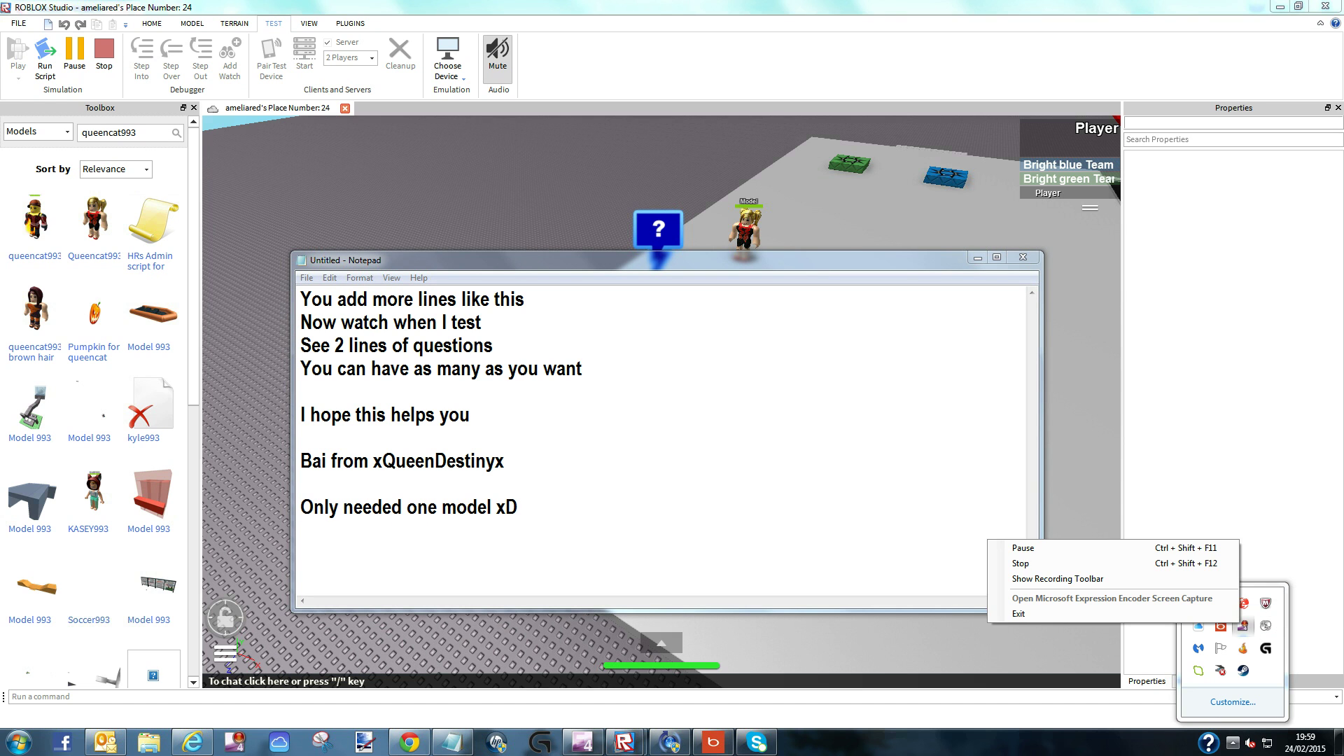